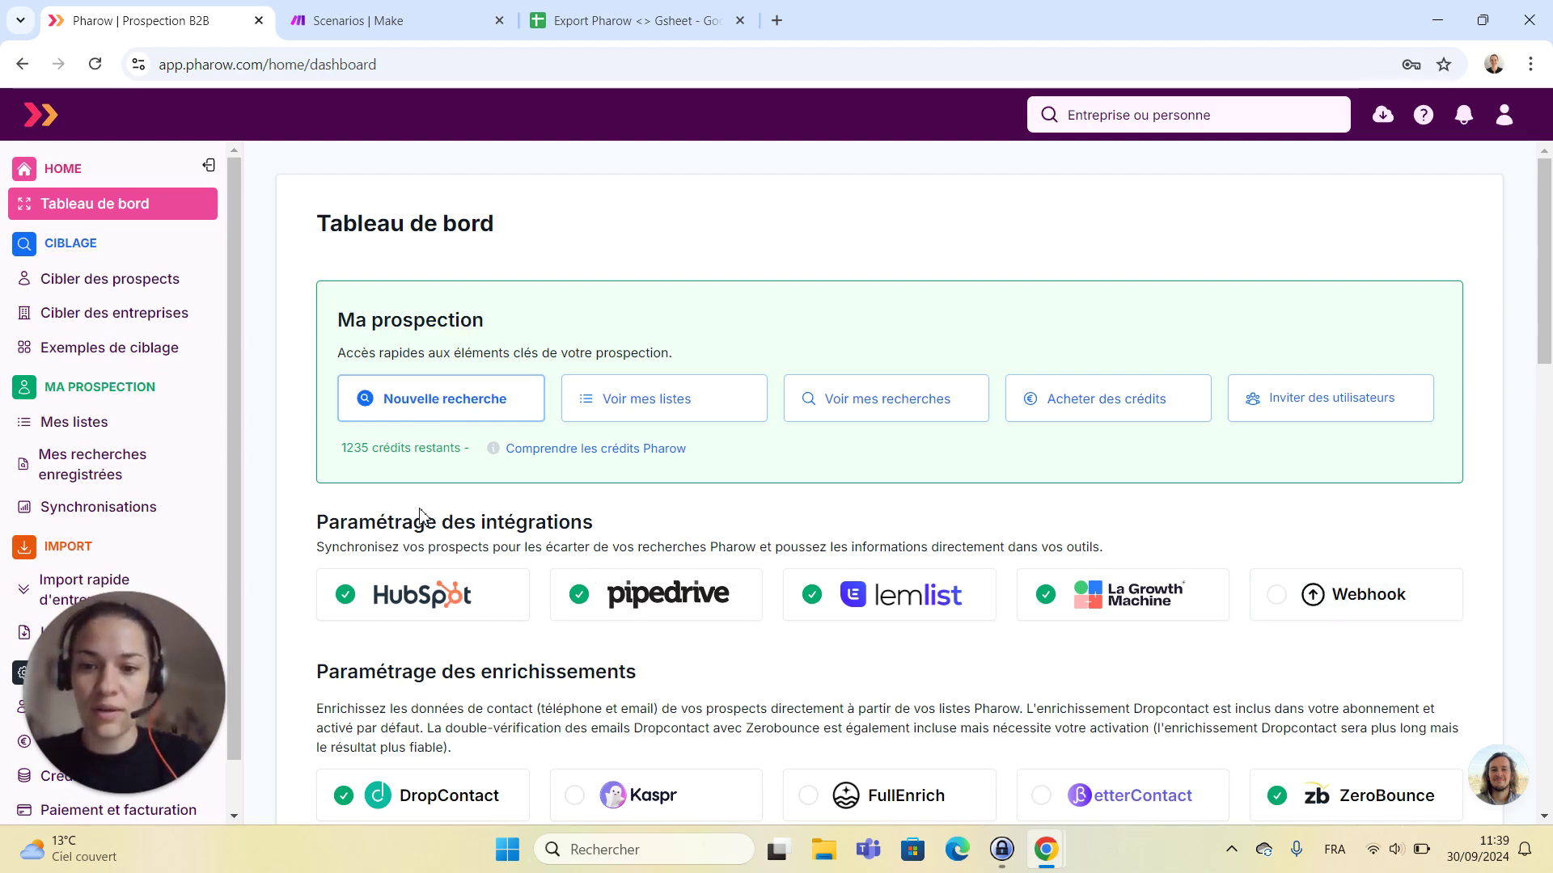
Open the Webhook integration from the dashboard and start creating a new webhook
left_click(1363, 599)
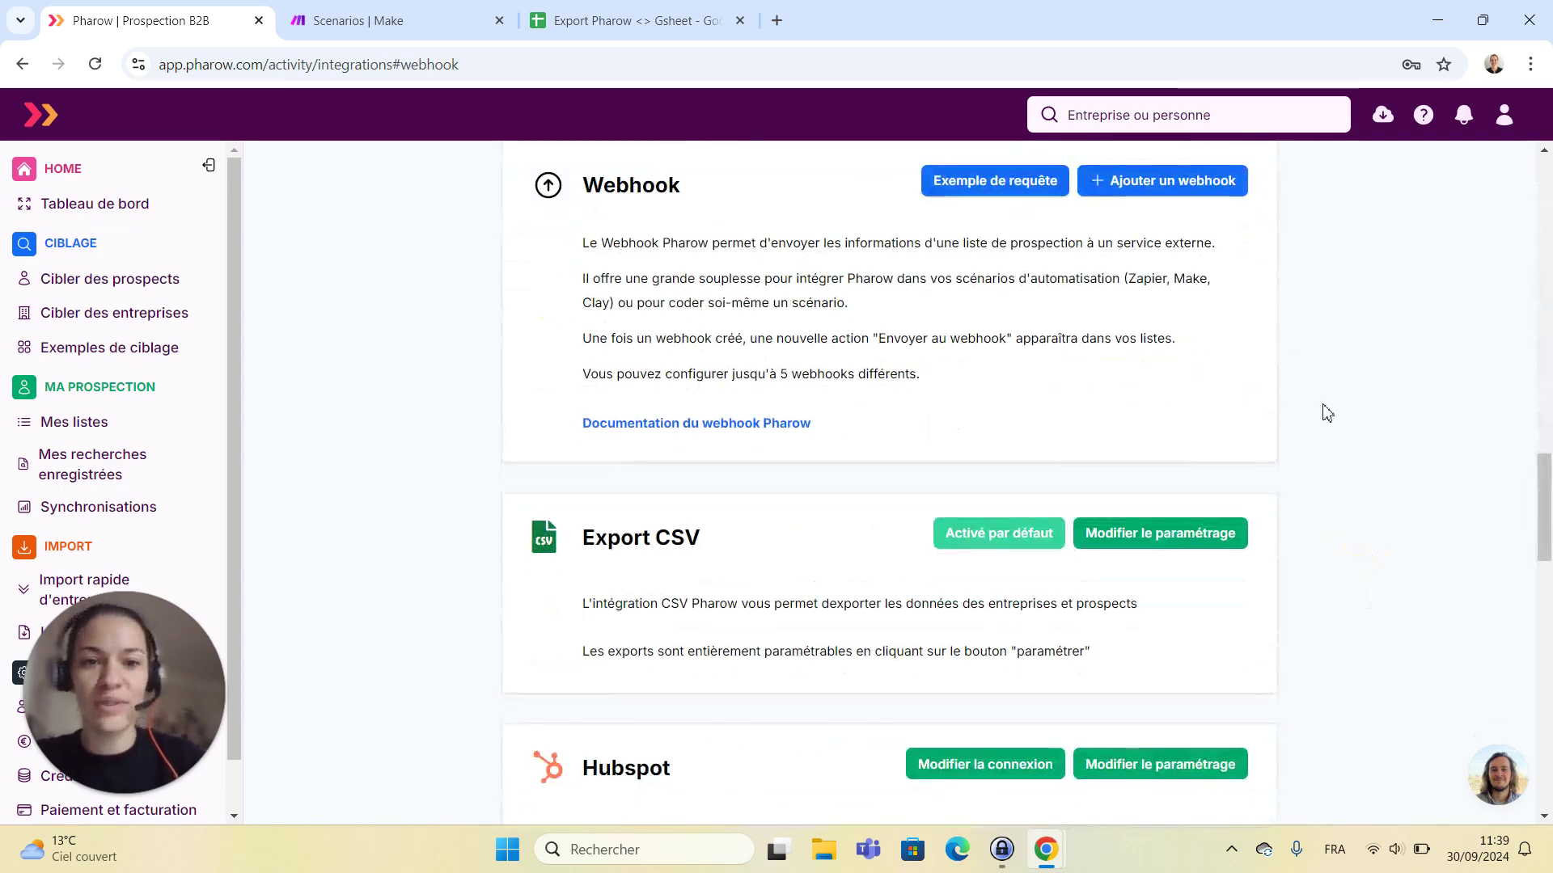
left_click(1151, 185)
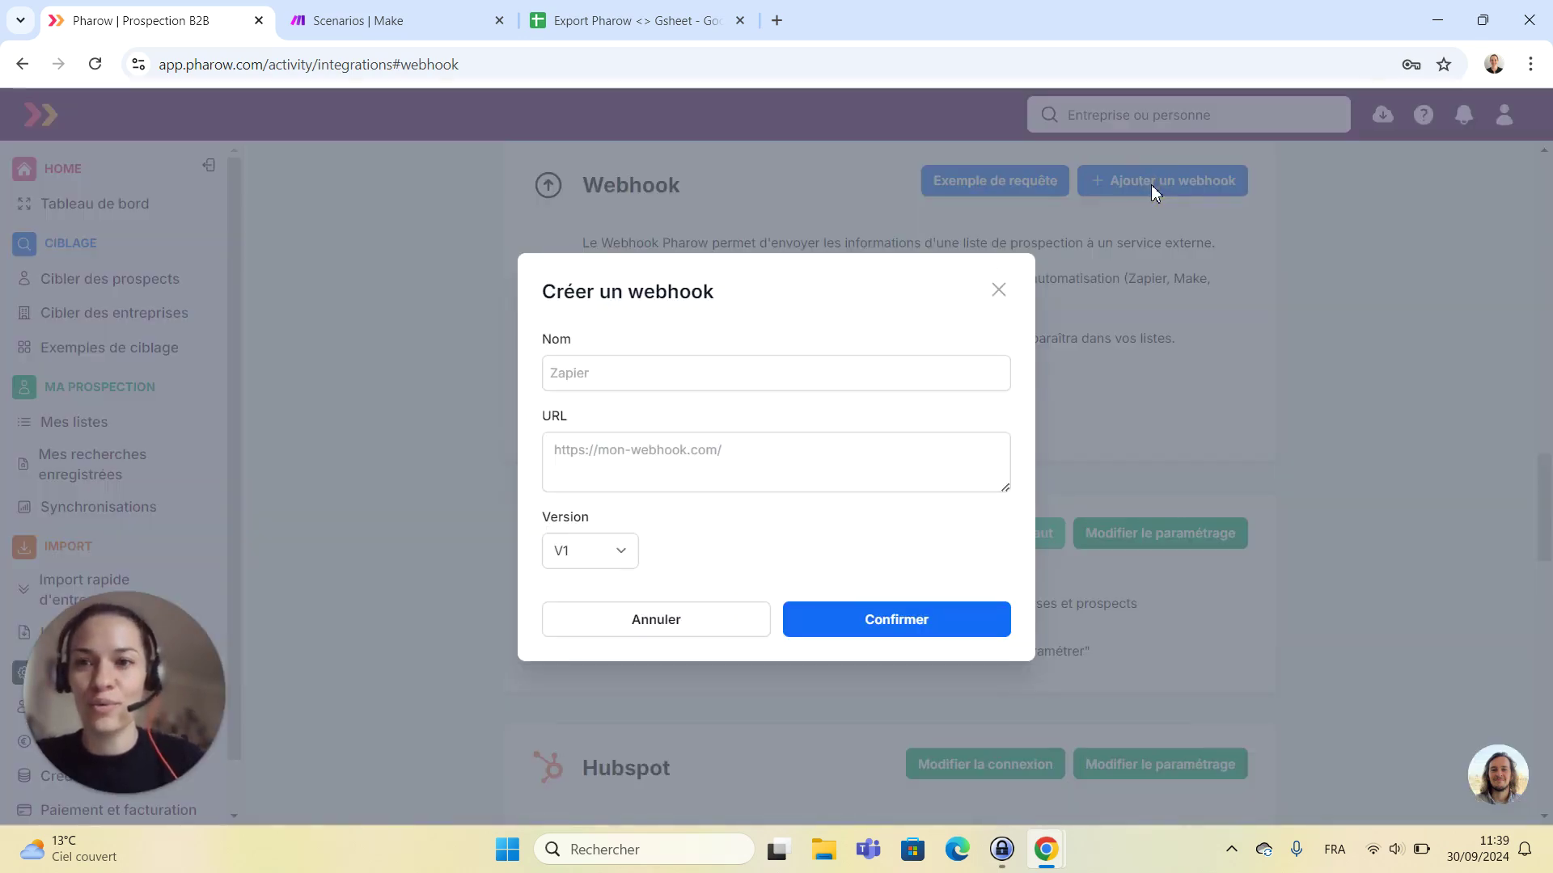
Switch to Make and create a new scenario that starts with a Custom webhook trigger from the Webhooks app
left_click(359, 22)
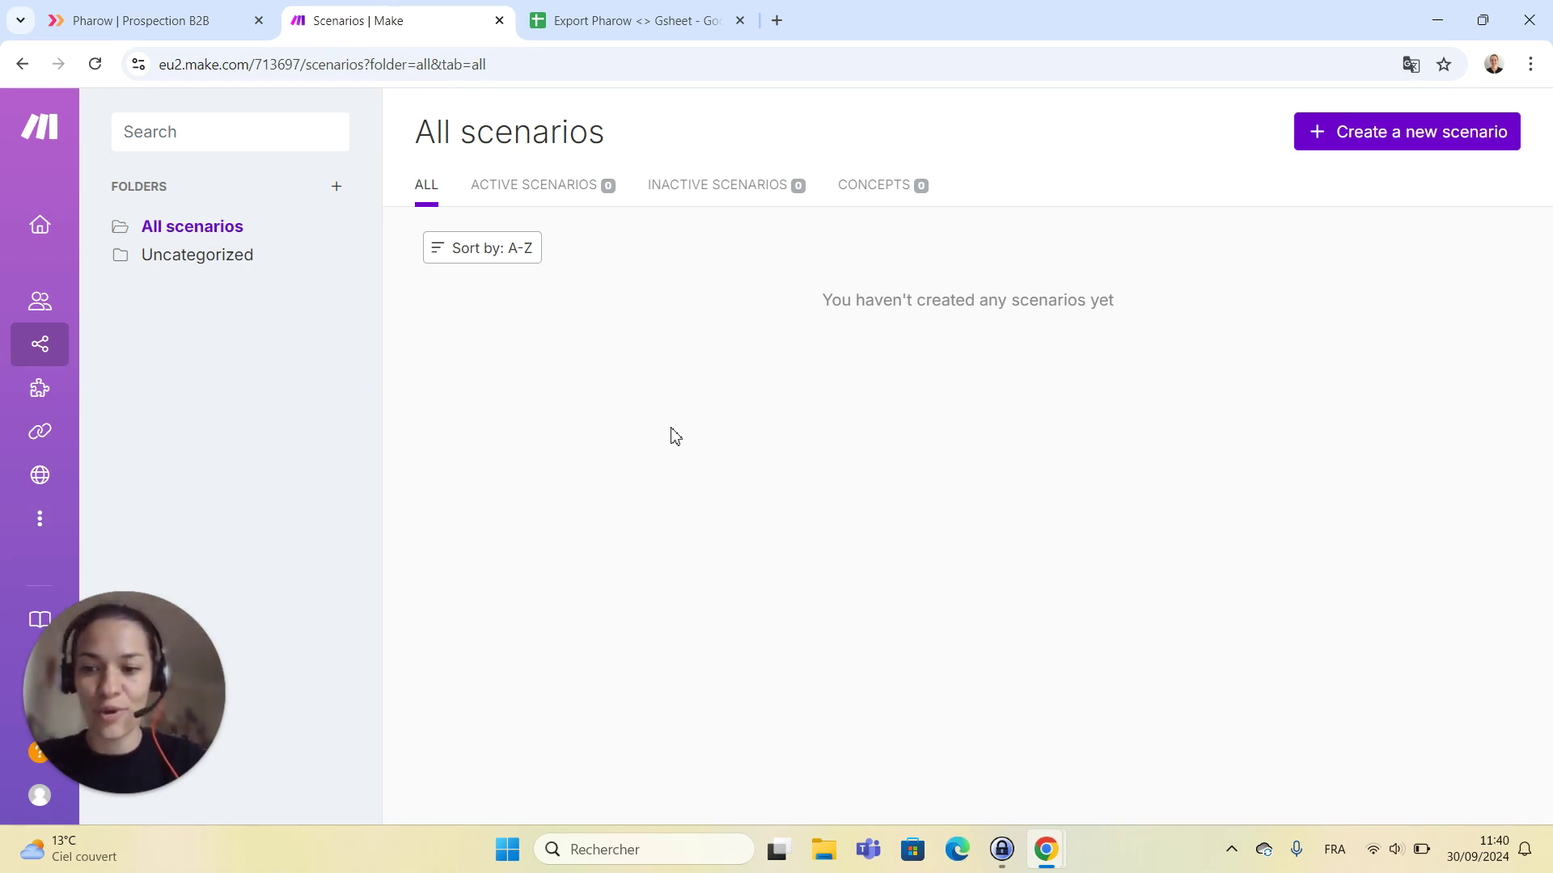
left_click(1404, 130)
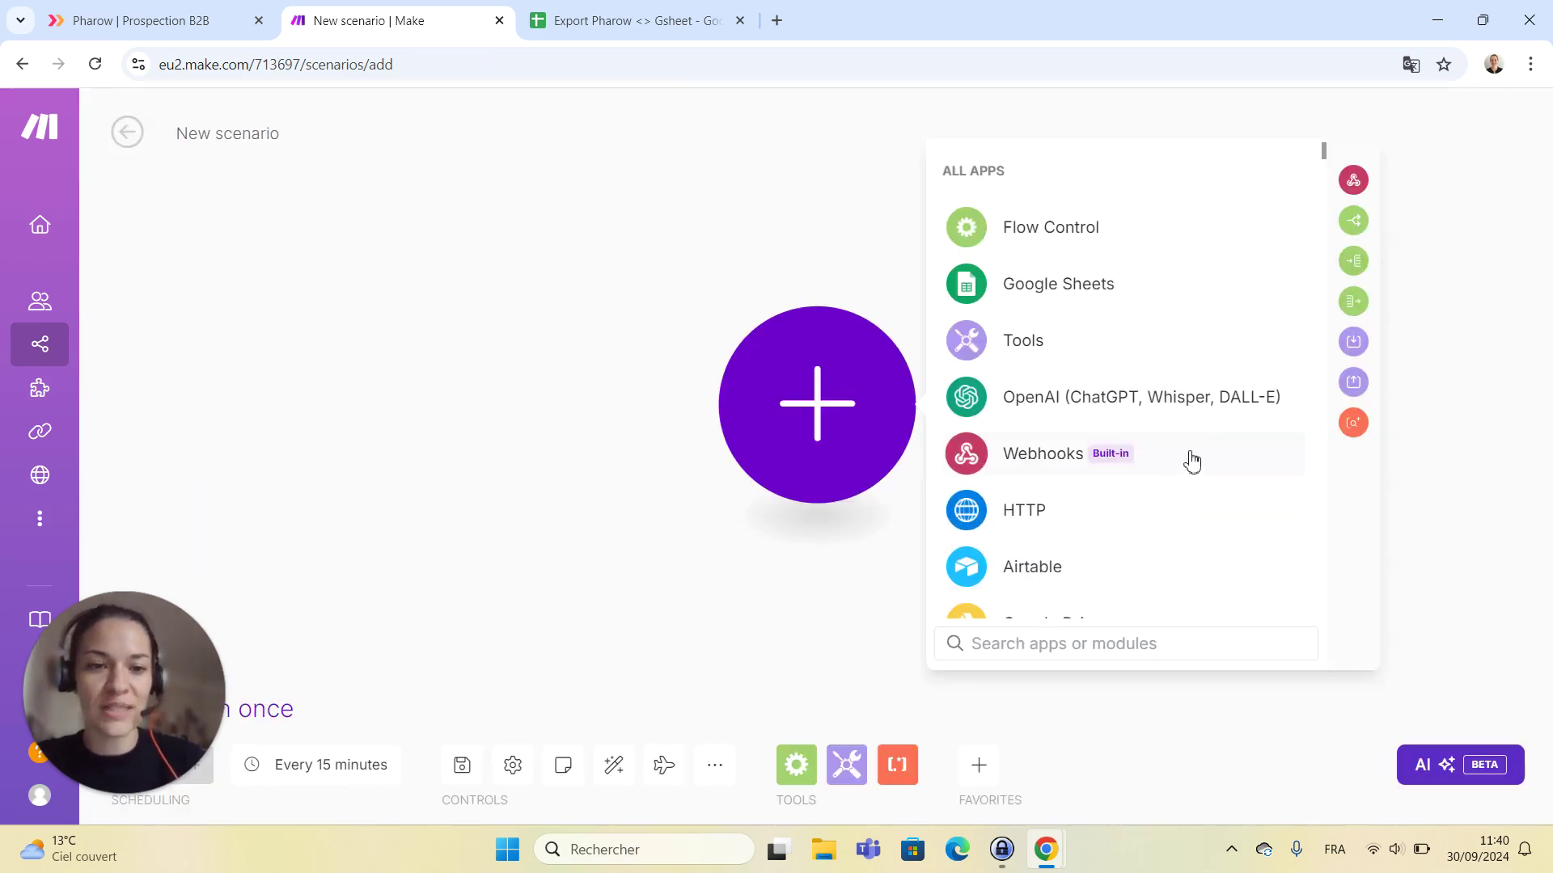
left_click(1189, 455)
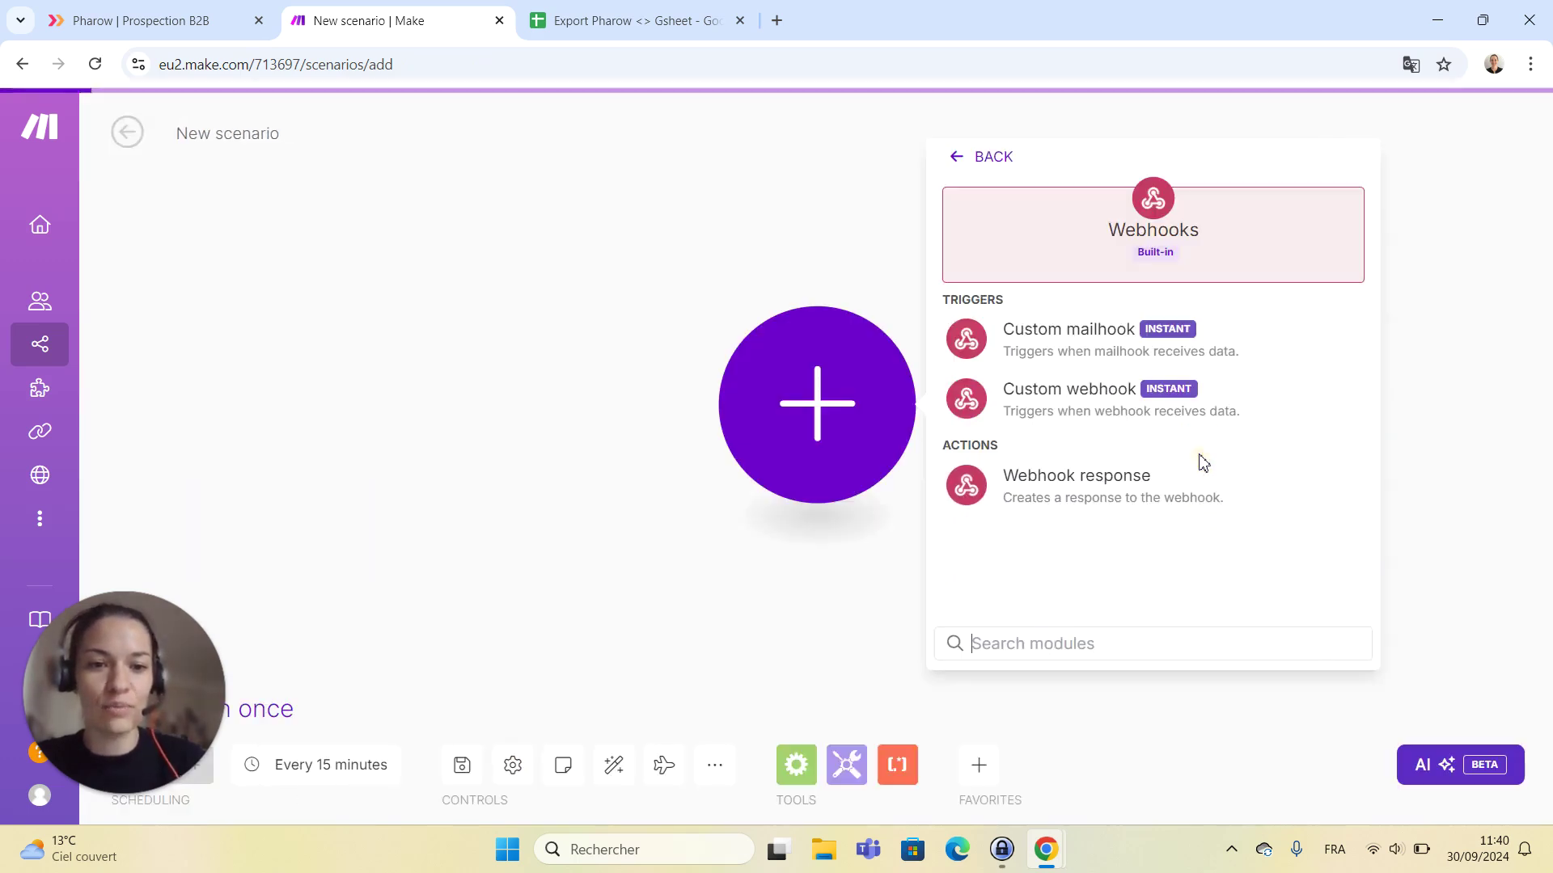
left_click(1076, 401)
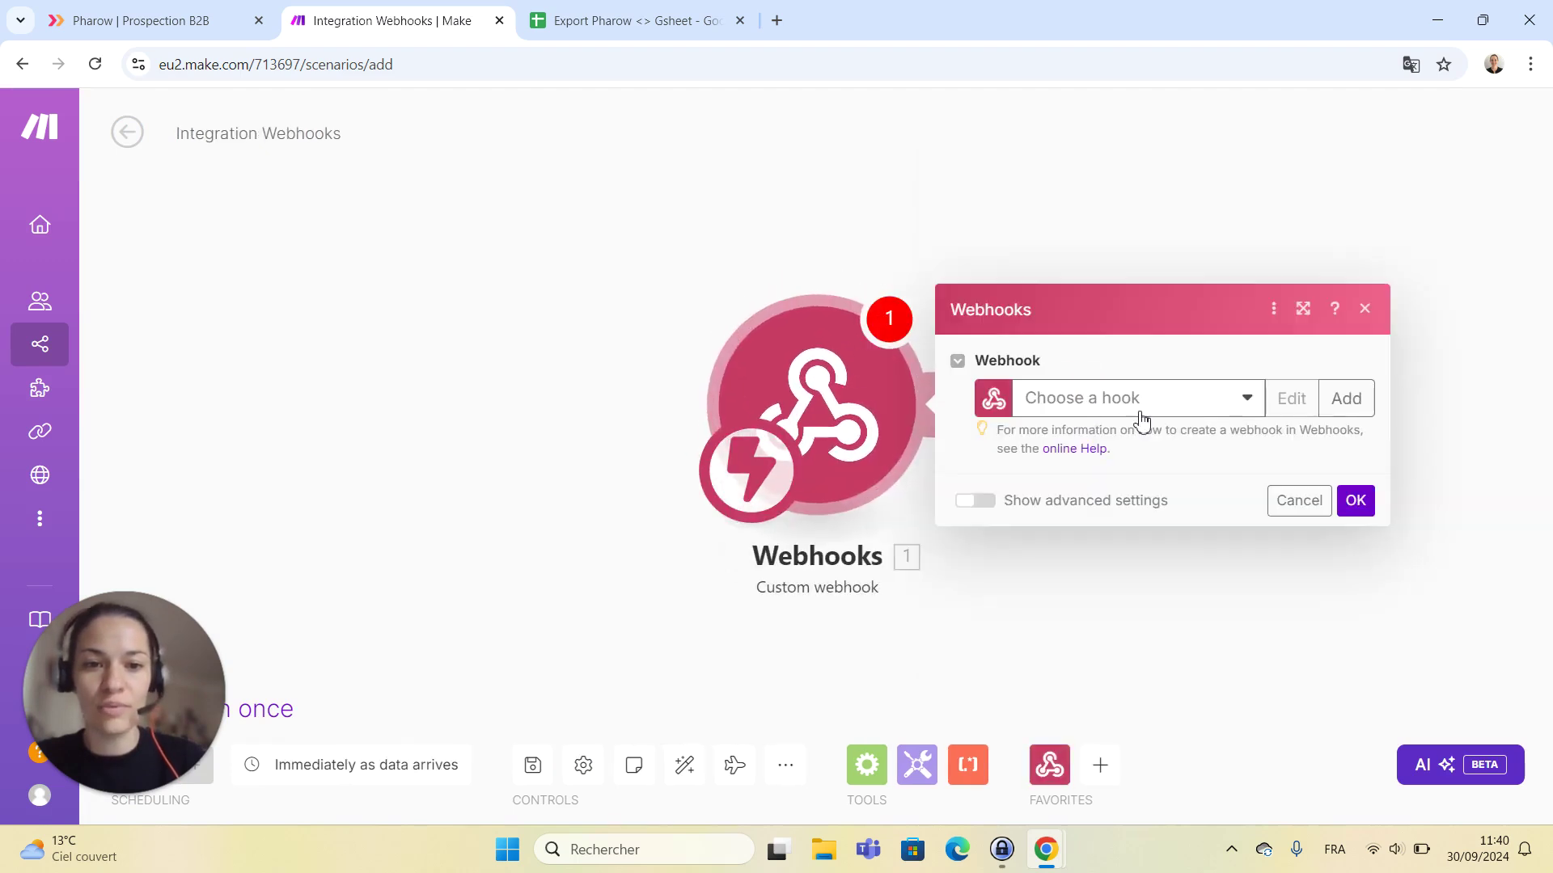
Assign the existing My gateway-webhook hook to the trigger, copy its address and confirm the module
left_click(1149, 402)
left_click(1123, 430)
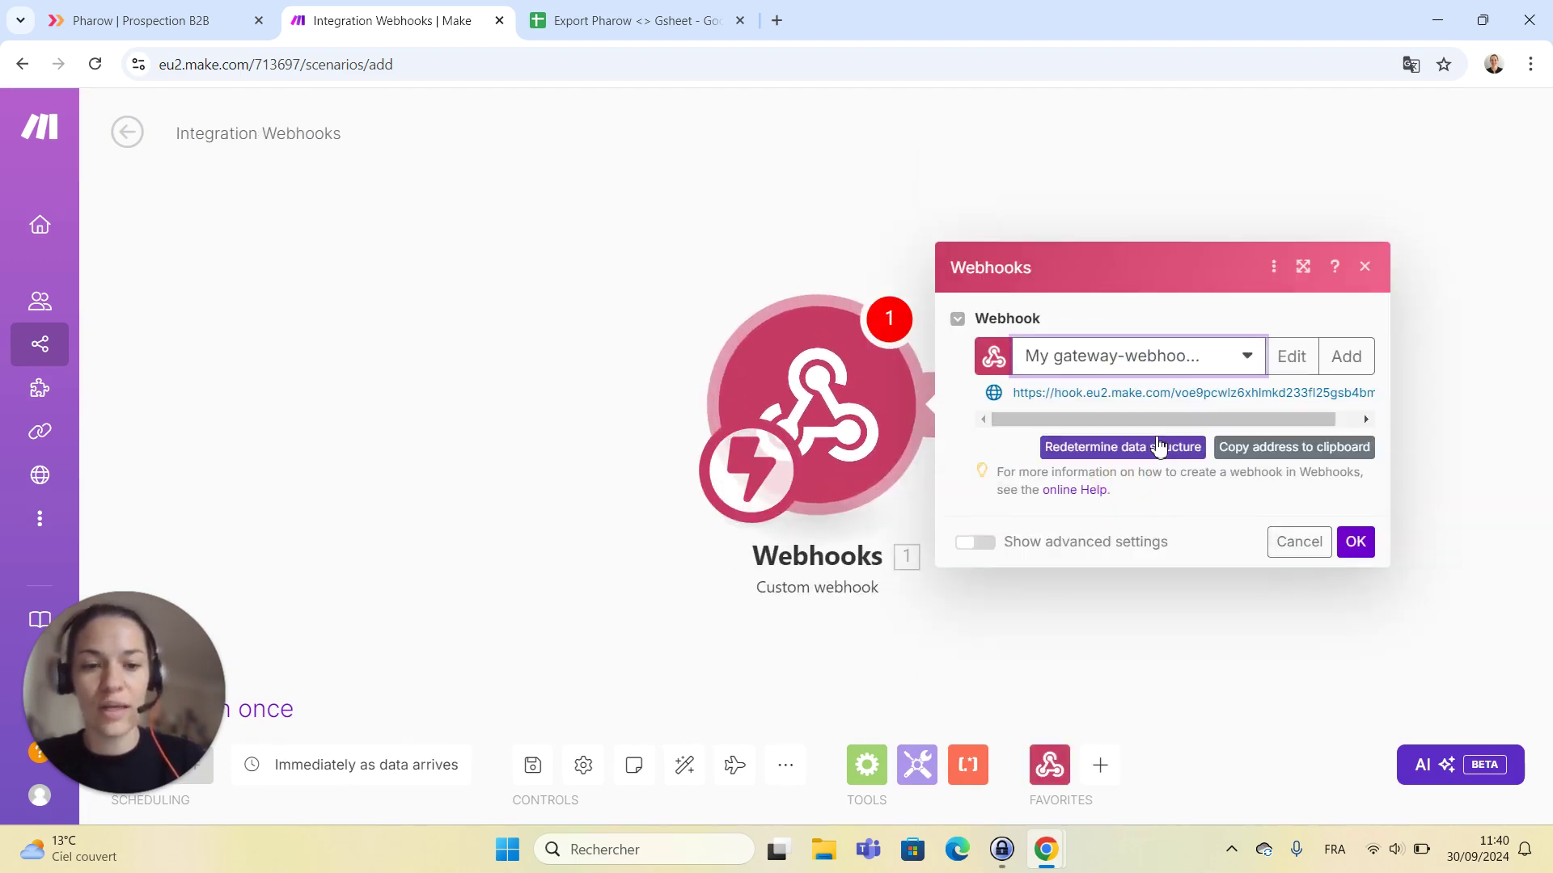
left_click(1297, 450)
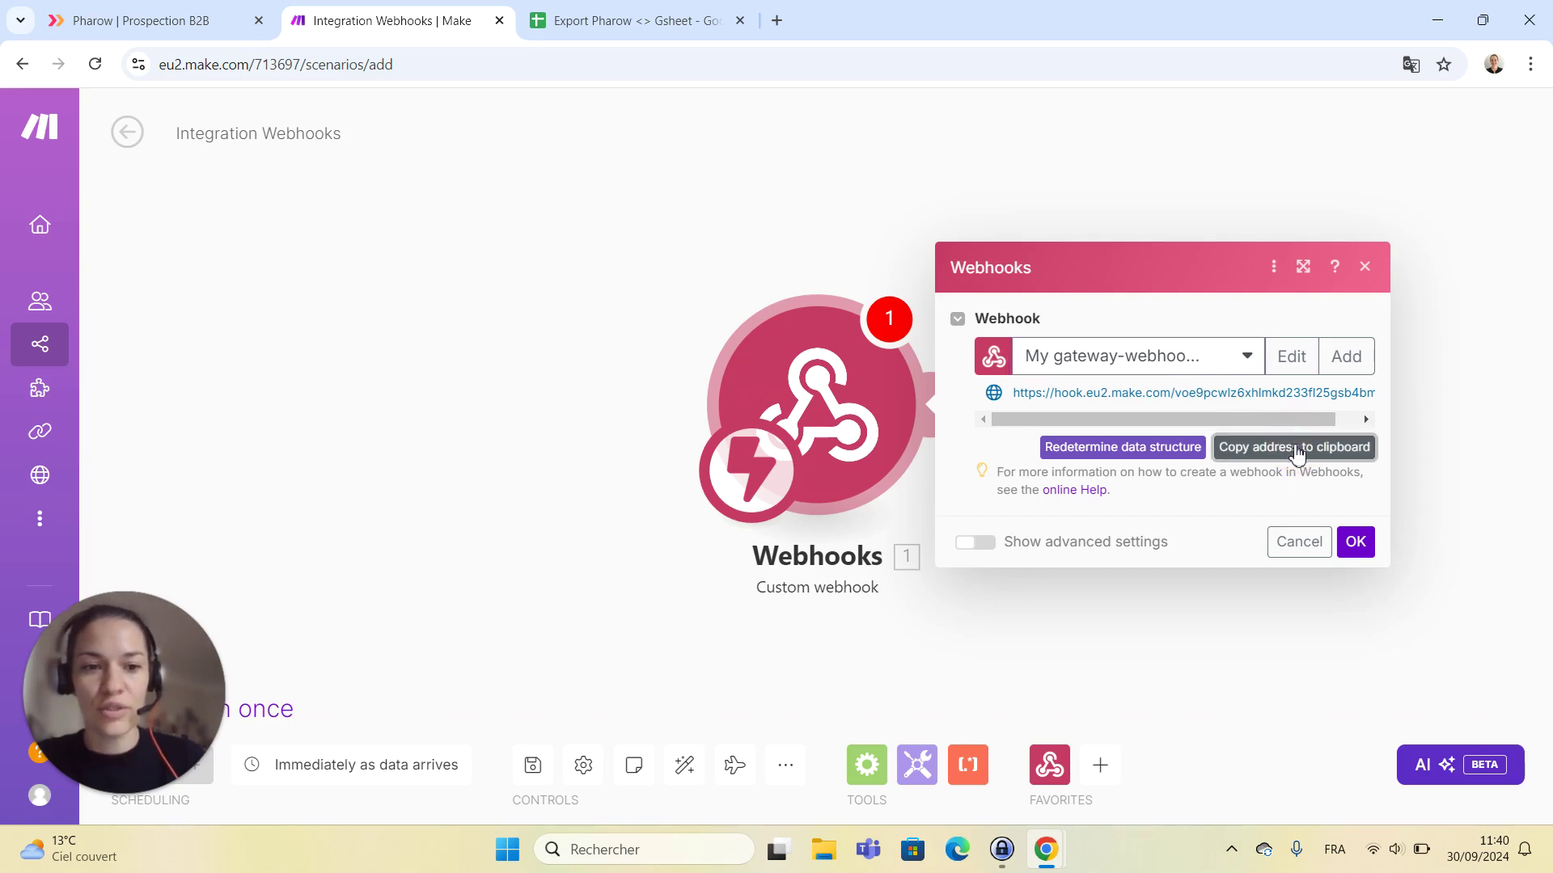
left_click(1359, 550)
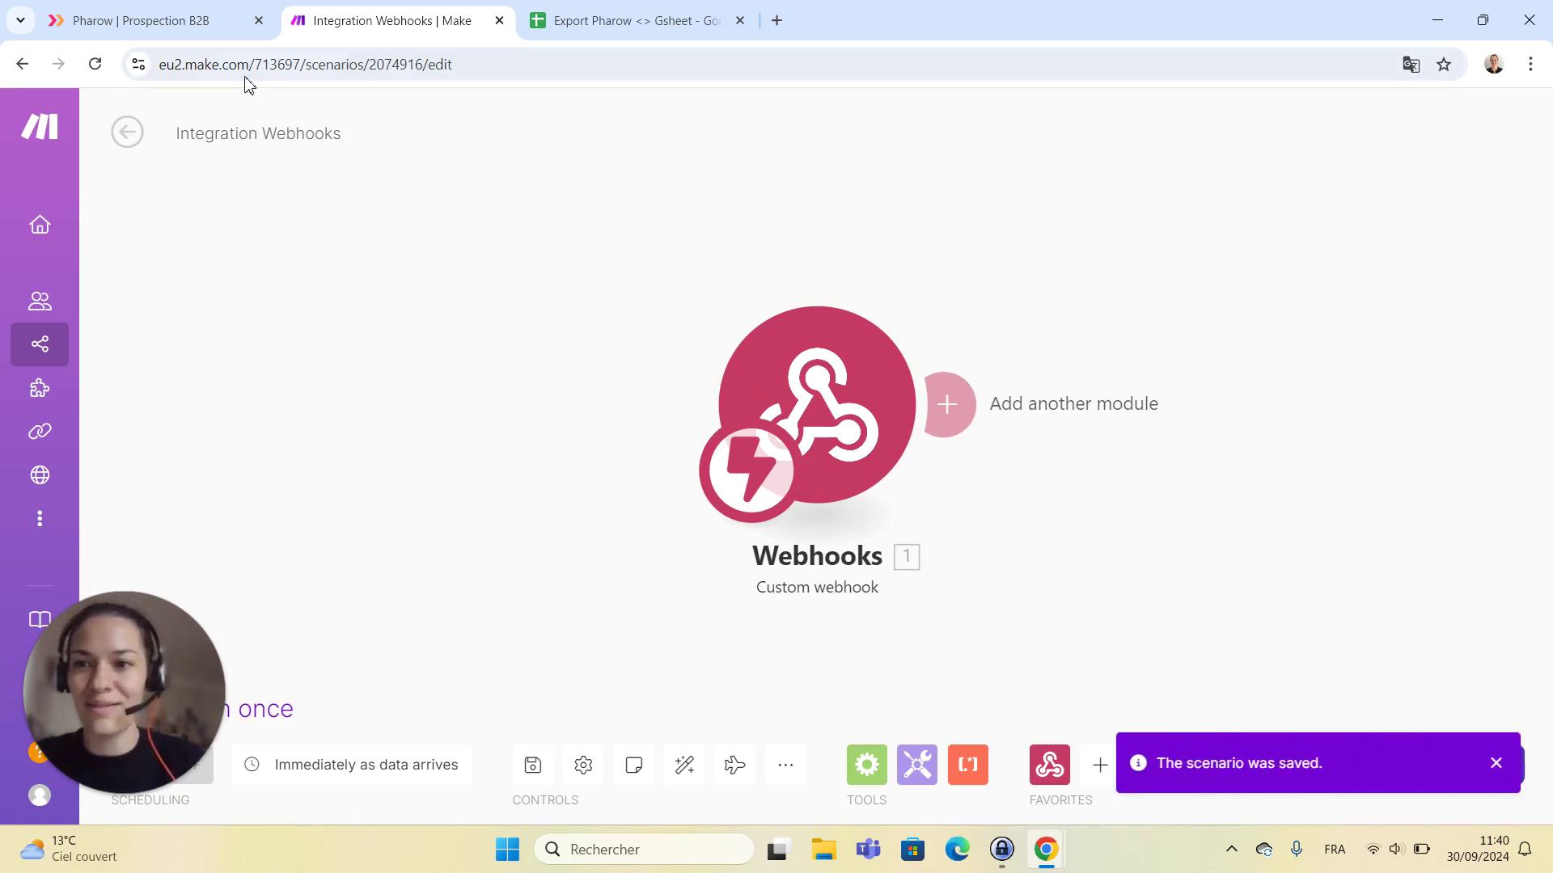
Switch to Pharow and create the webhook with the copied Make address as URL and the name "Gsheet via Make"
left_click(175, 23)
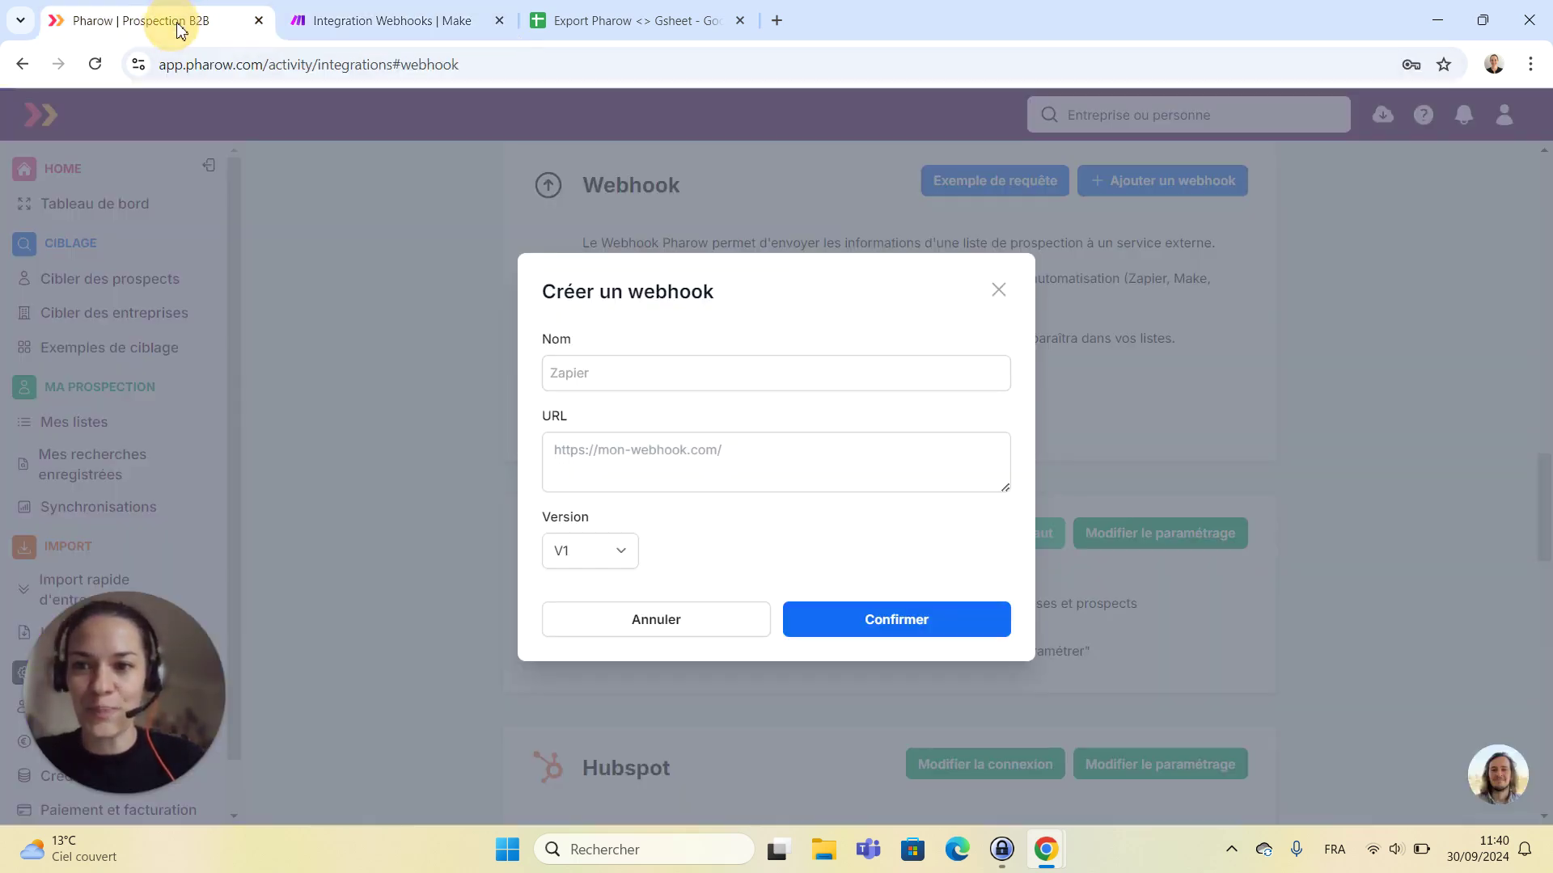
left_click(656, 454)
key("ctrl+v")
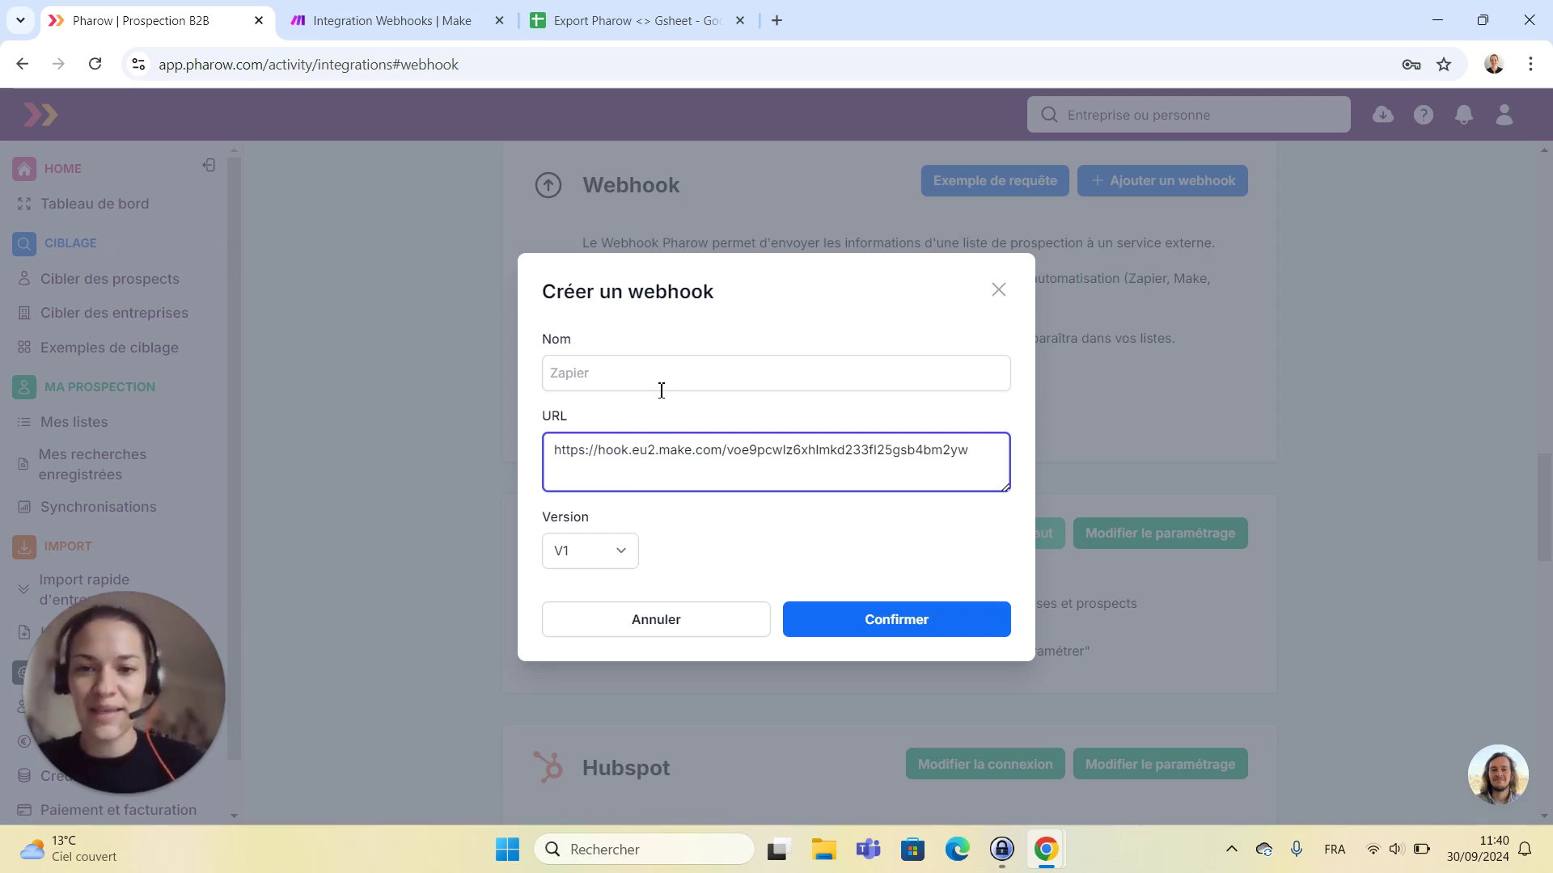
left_click(661, 389)
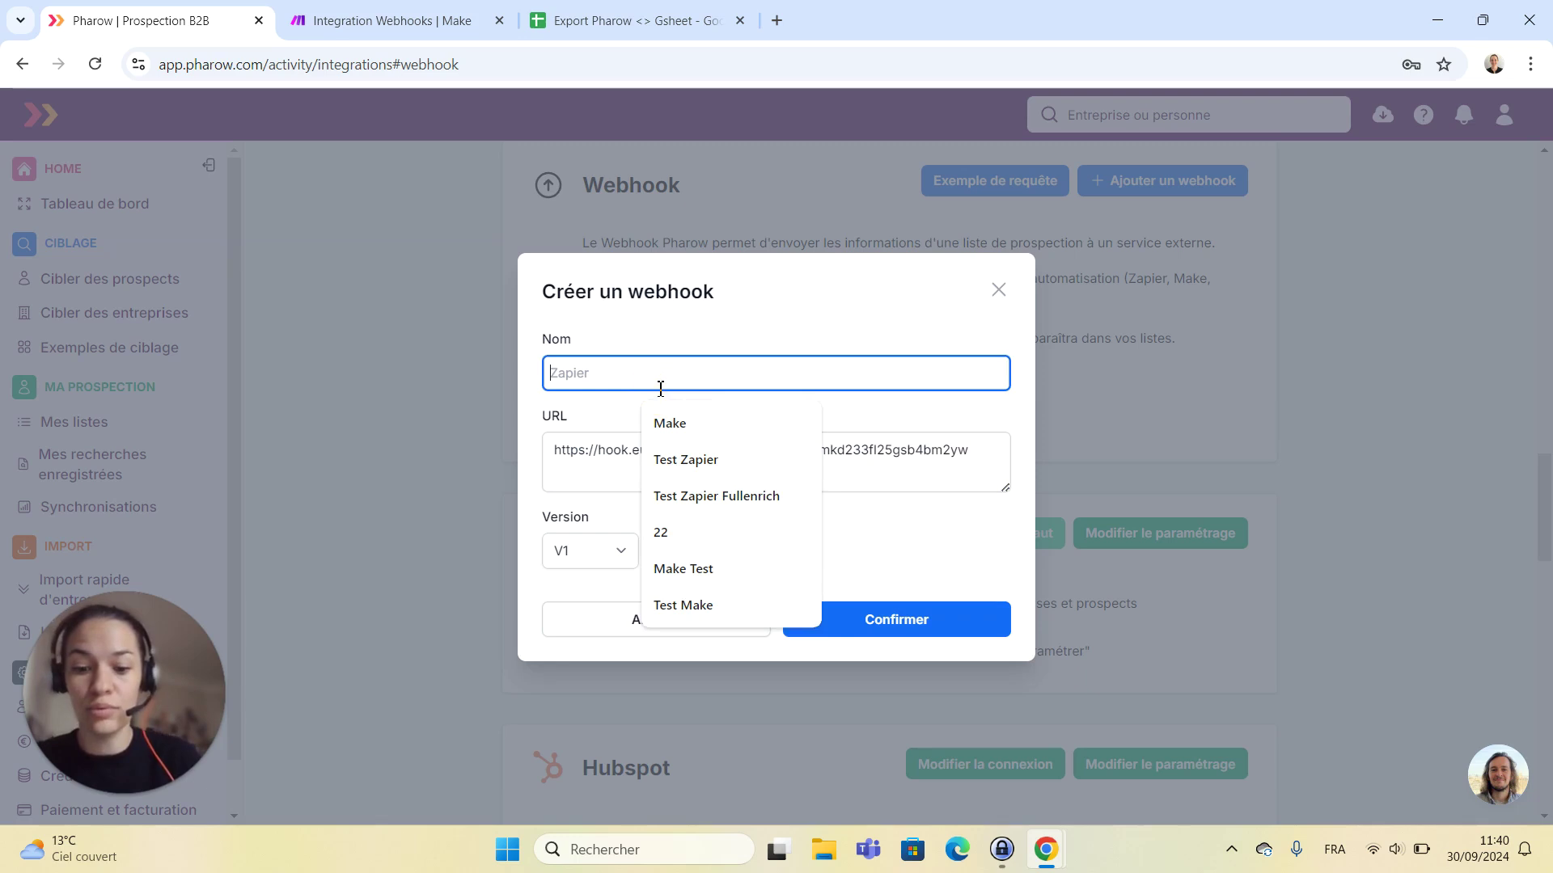
type("Gsheet ")
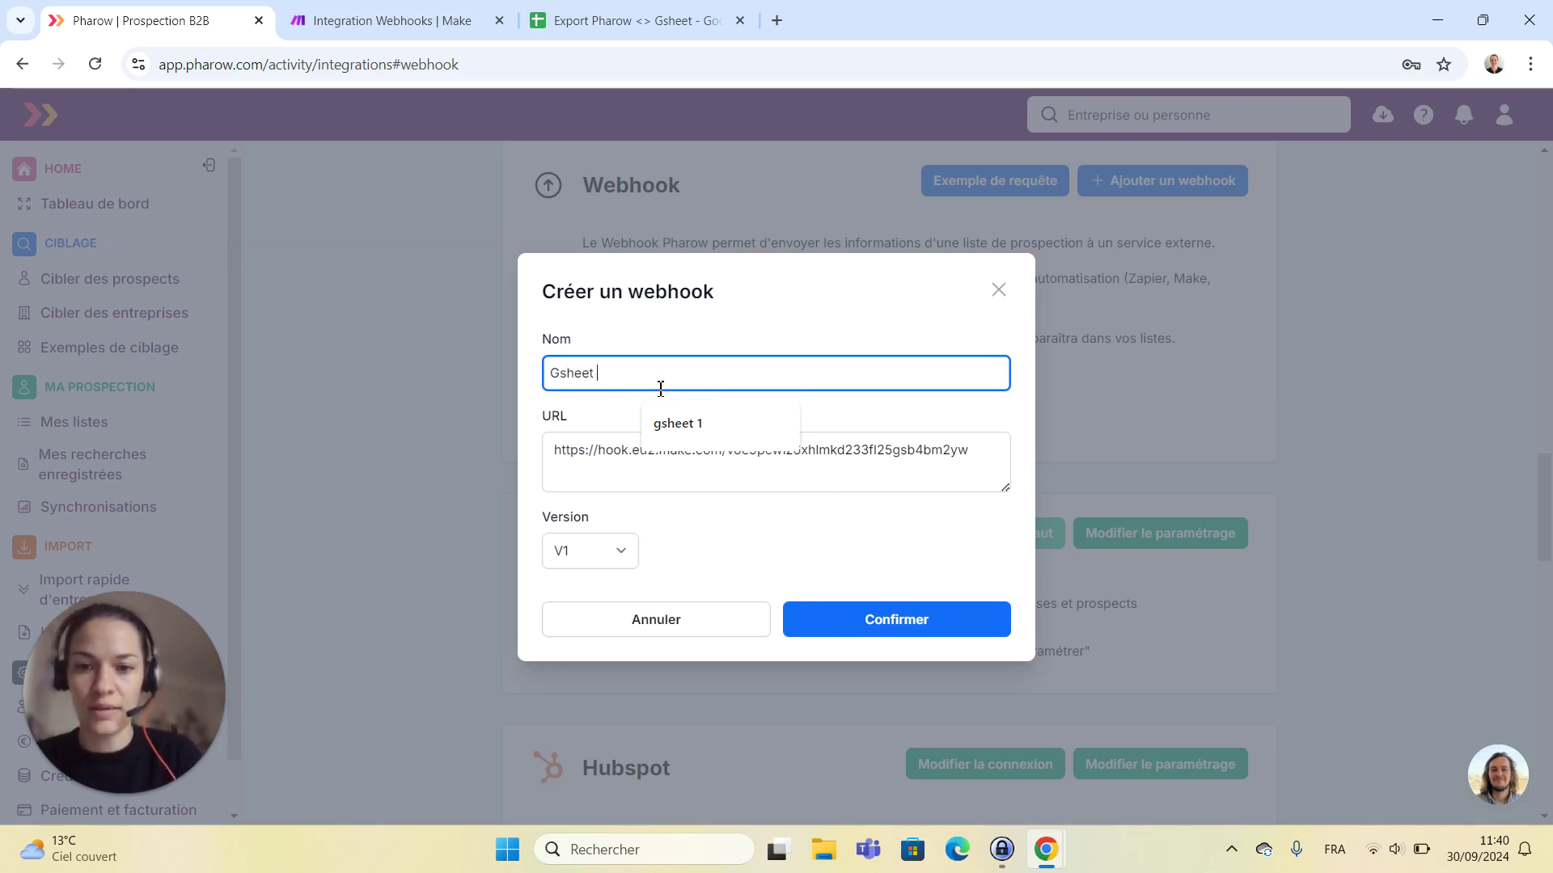
type("via Make")
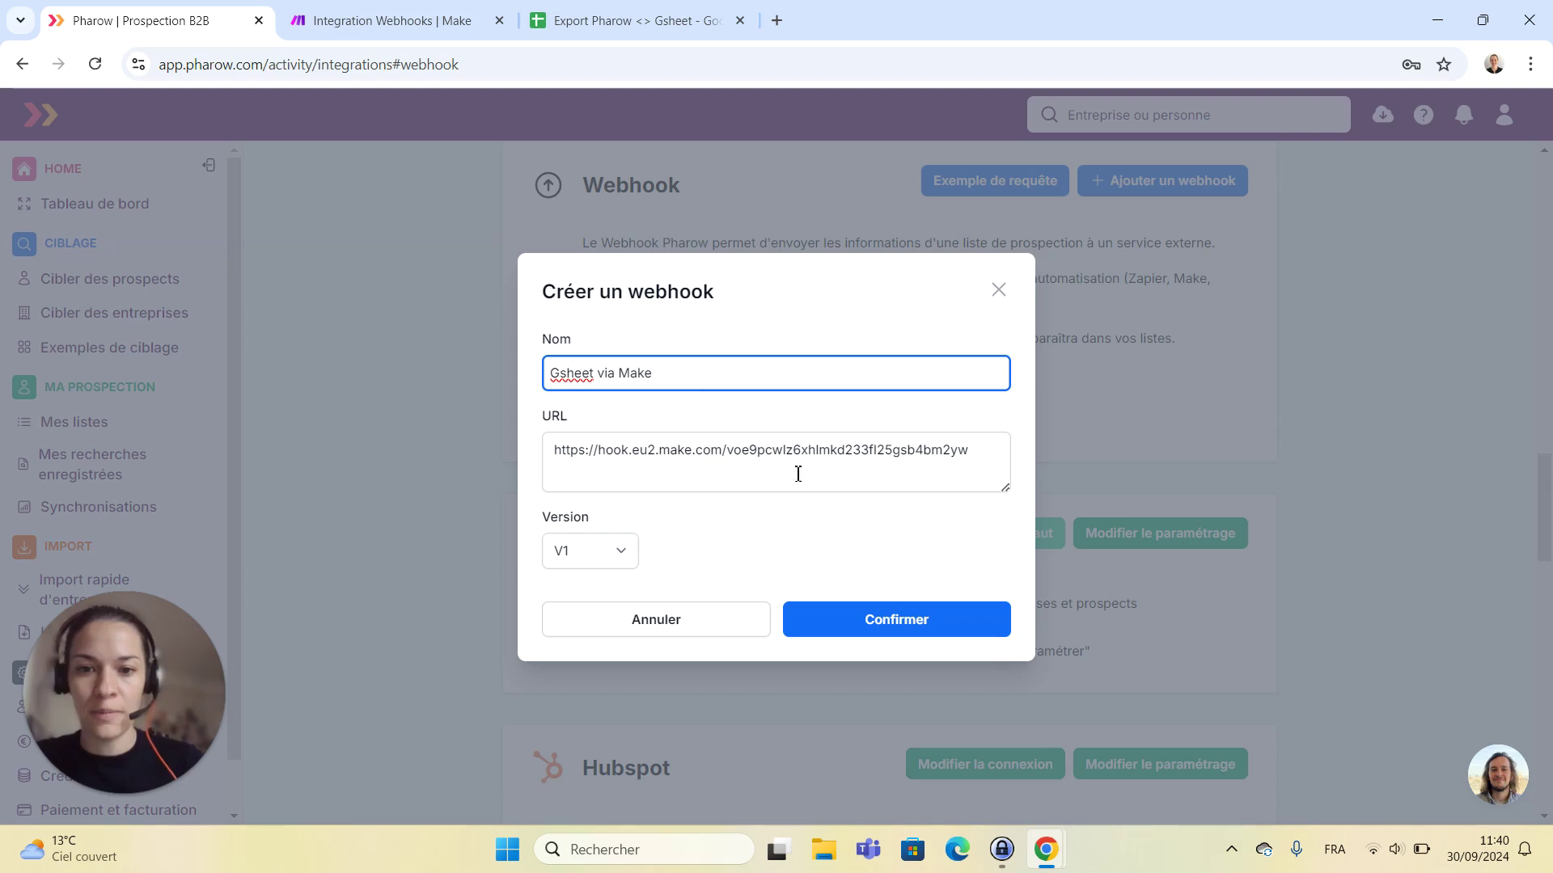
left_click(871, 627)
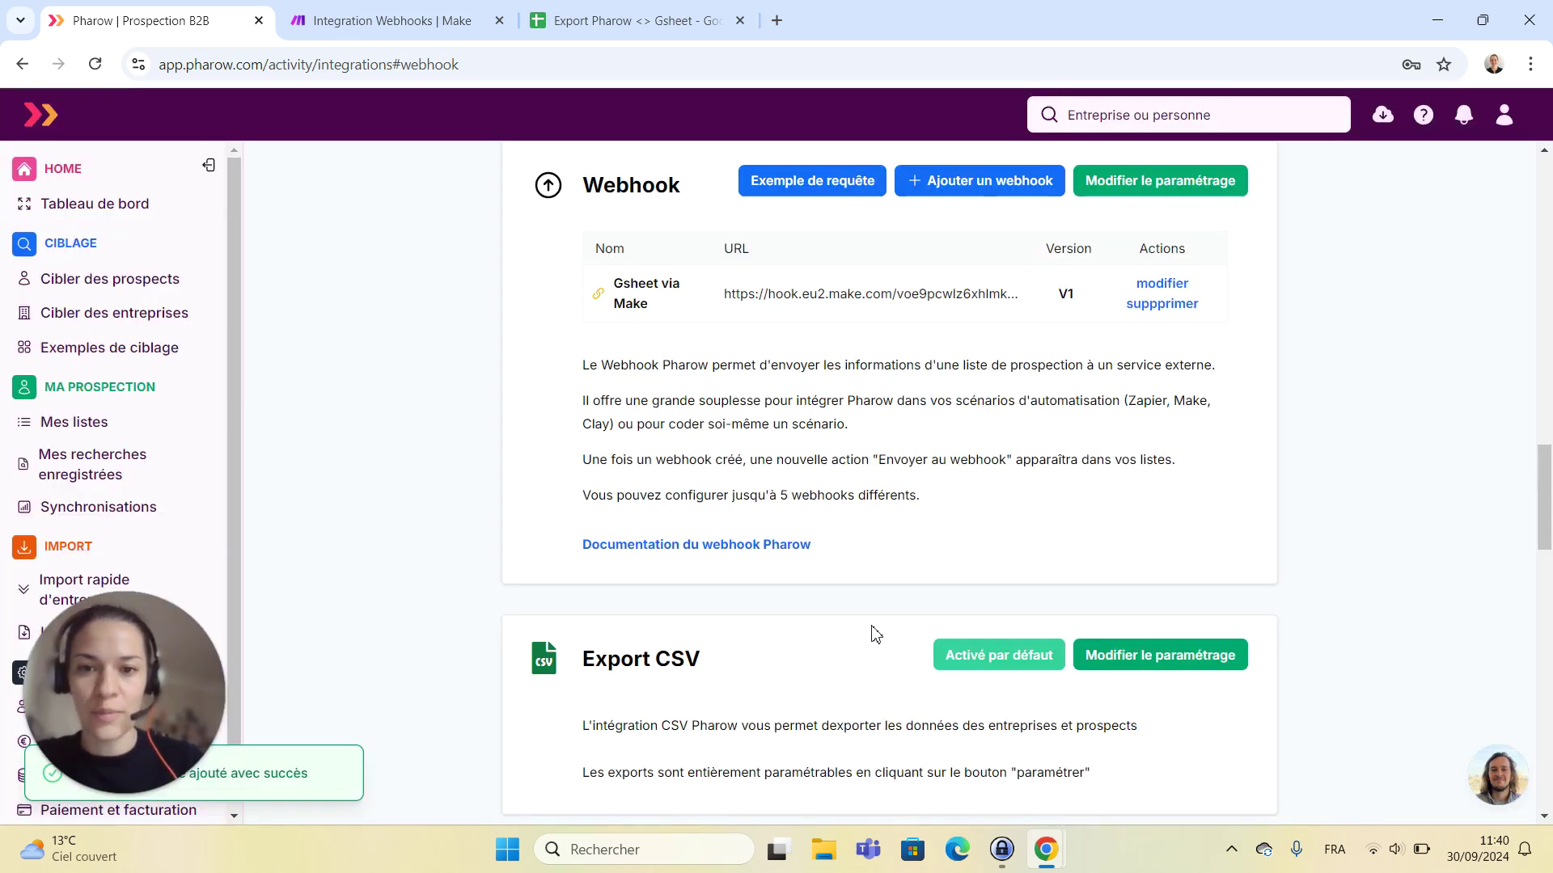
Open the webhook export settings and show the advanced fields for Prospect : Identification and Prospect : Poste occupé
scroll(876, 633, "up", 1)
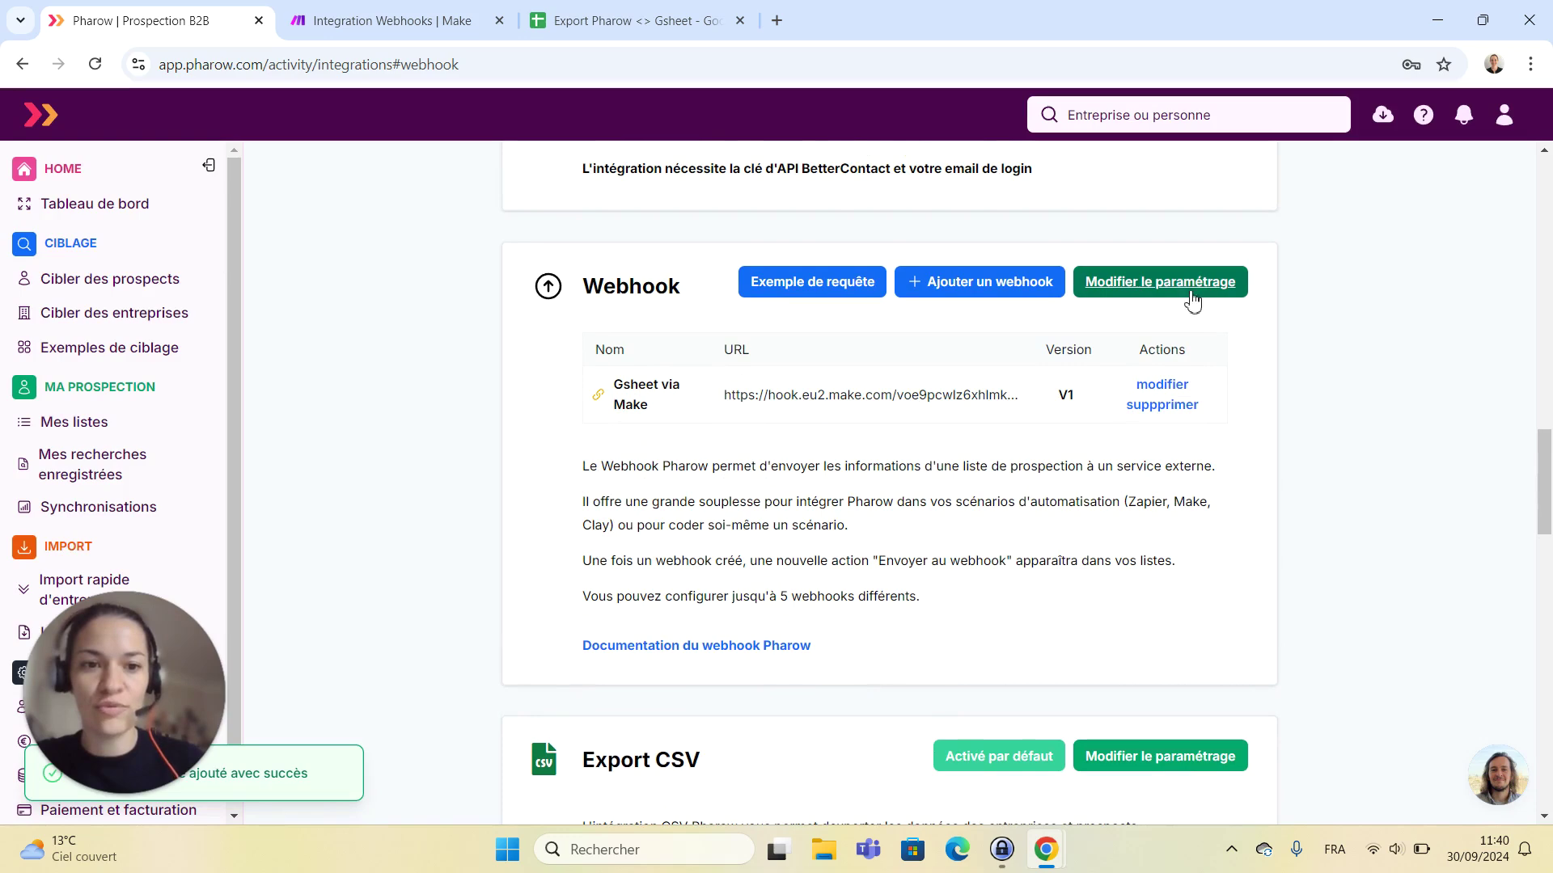
left_click(1162, 281)
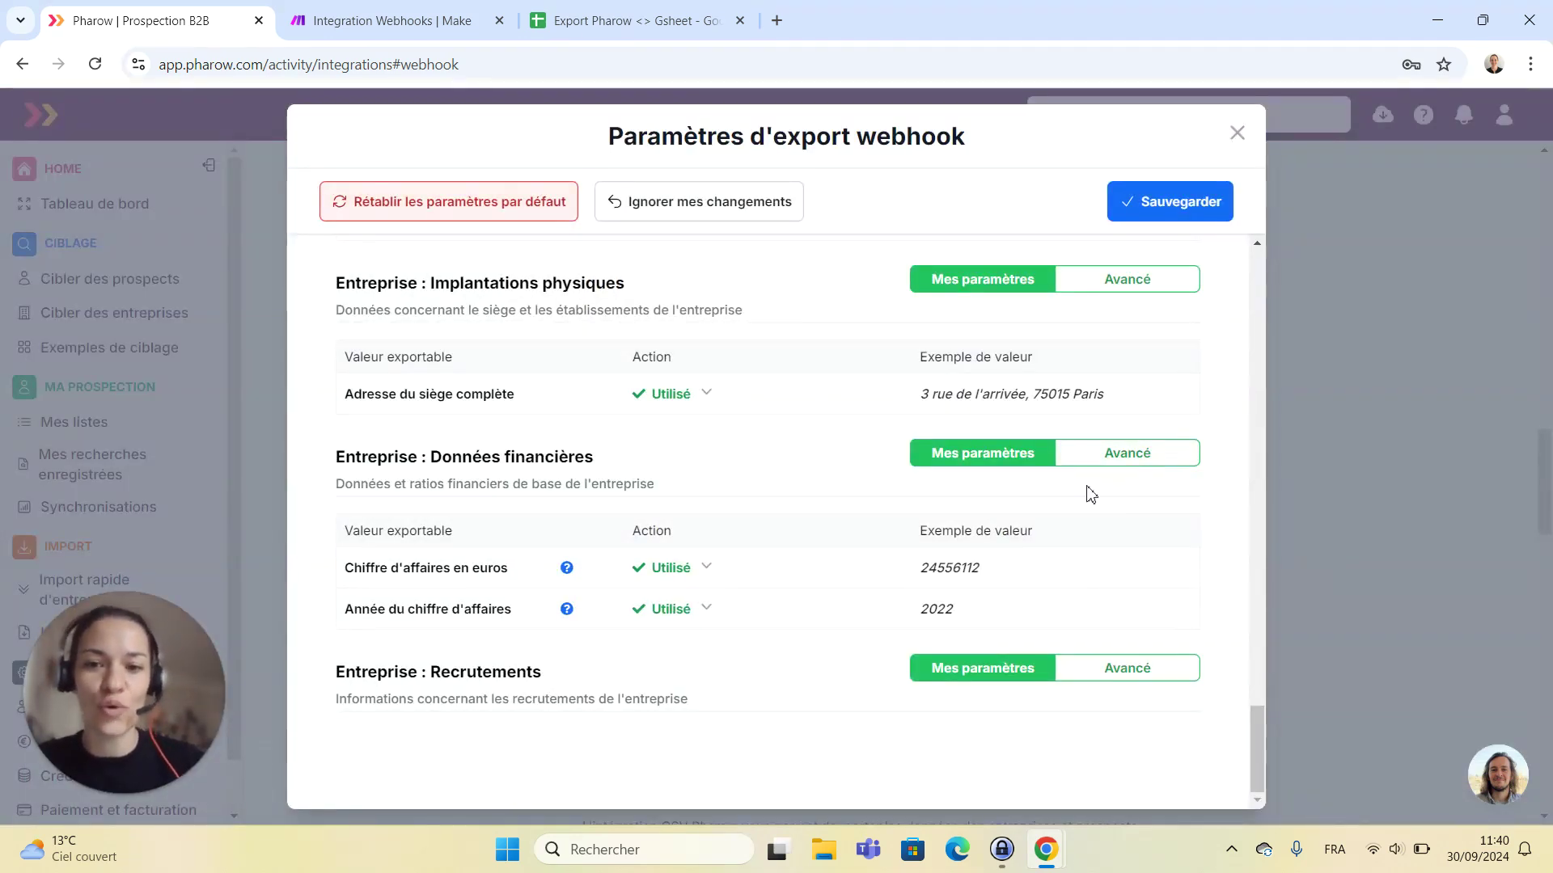
scroll(1091, 495, "up", 4)
left_click_drag(1258, 726, 1269, 253)
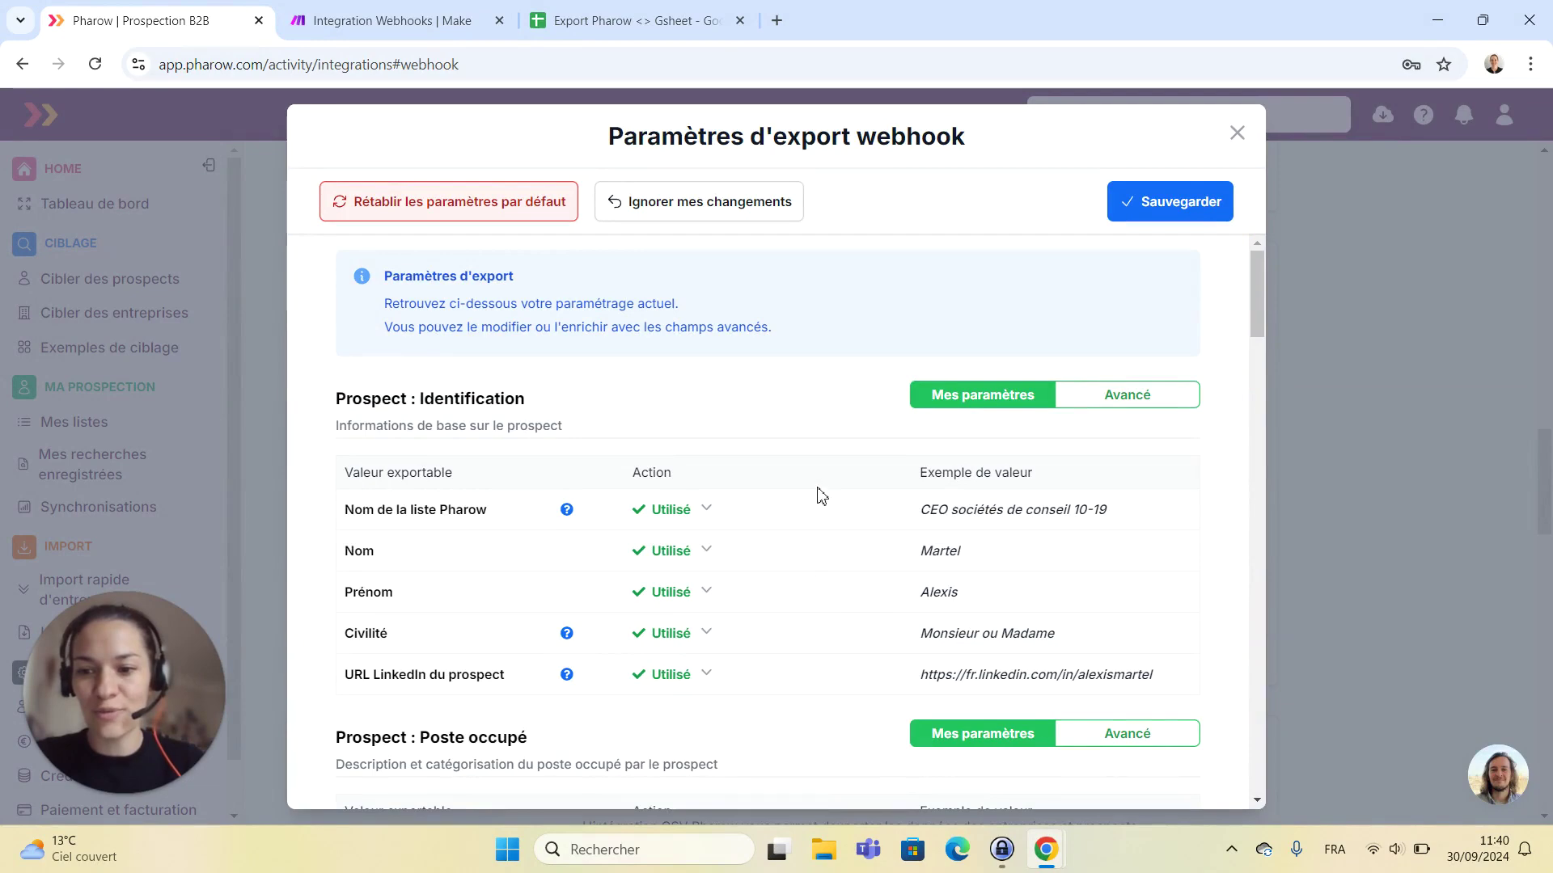
scroll(779, 693, "down", 1)
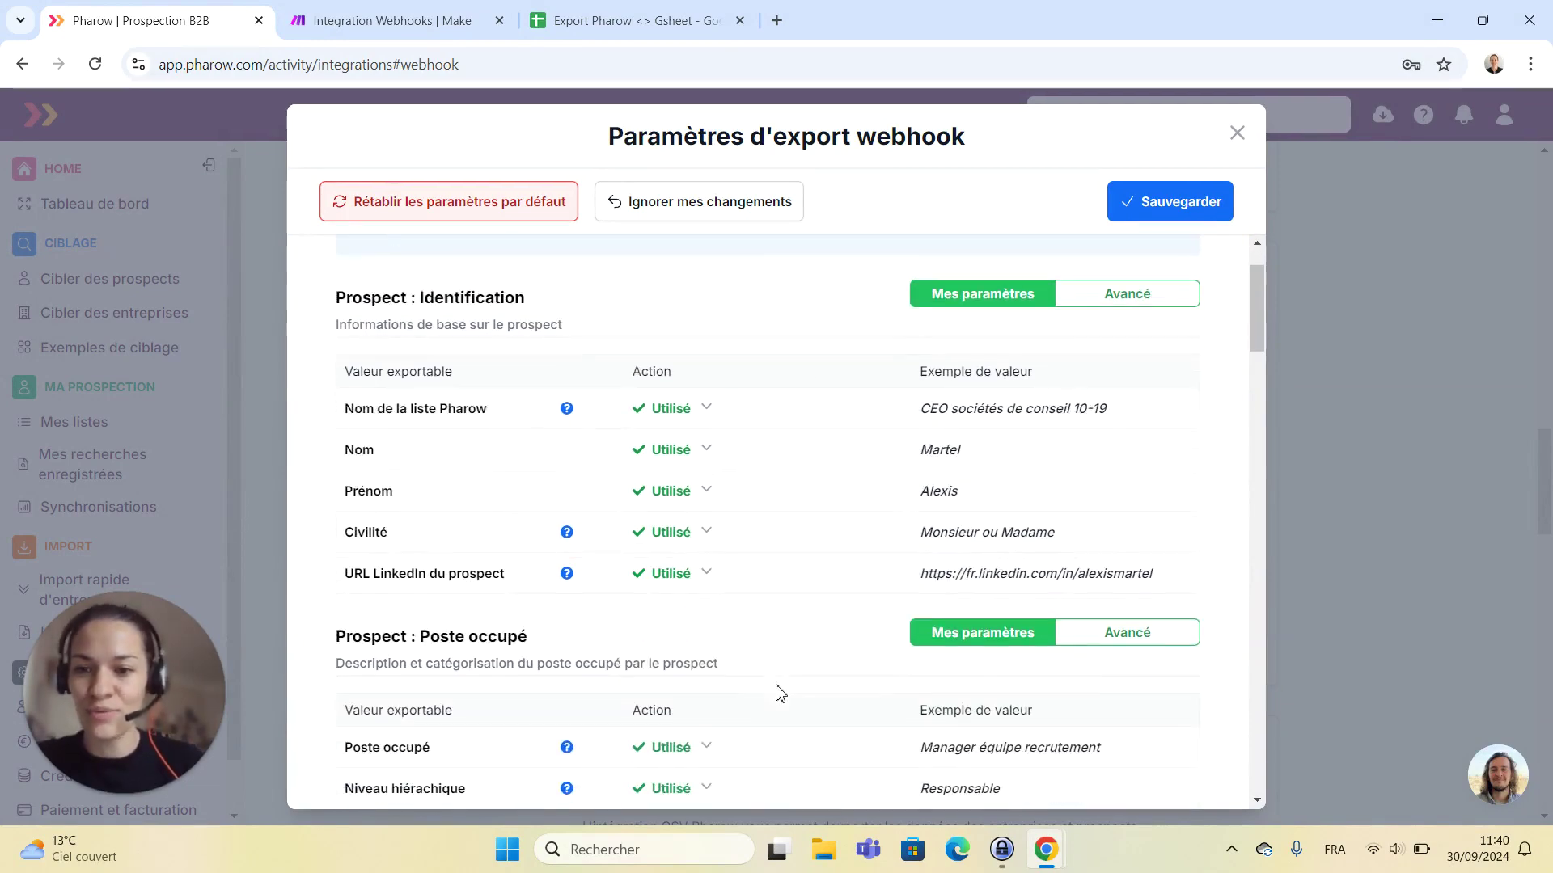
left_click(1115, 301)
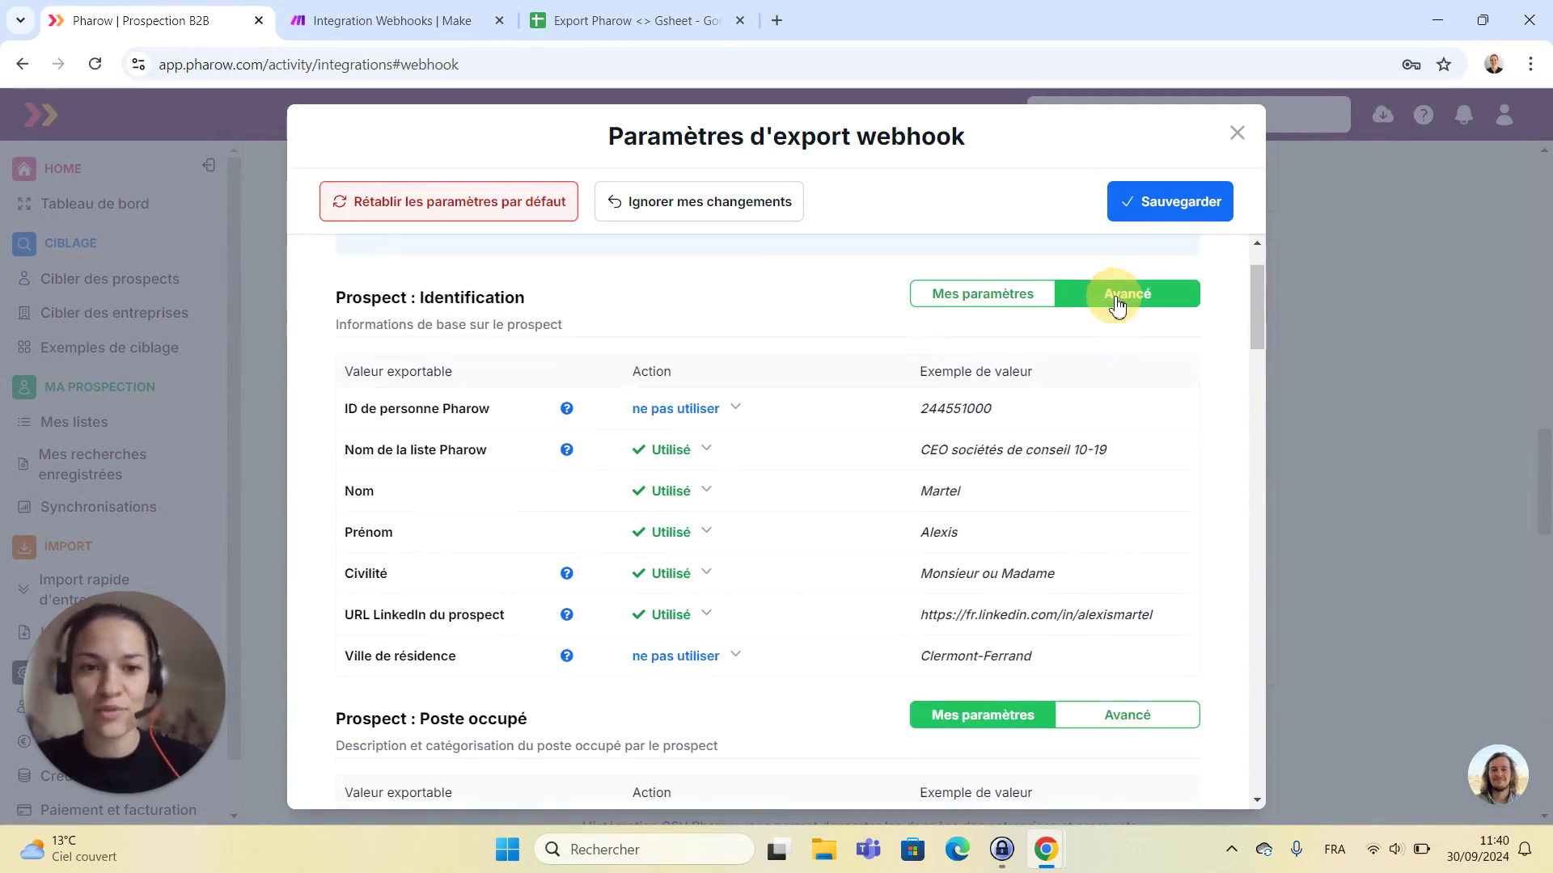
left_click(1151, 726)
scroll(1154, 728, "down", 3)
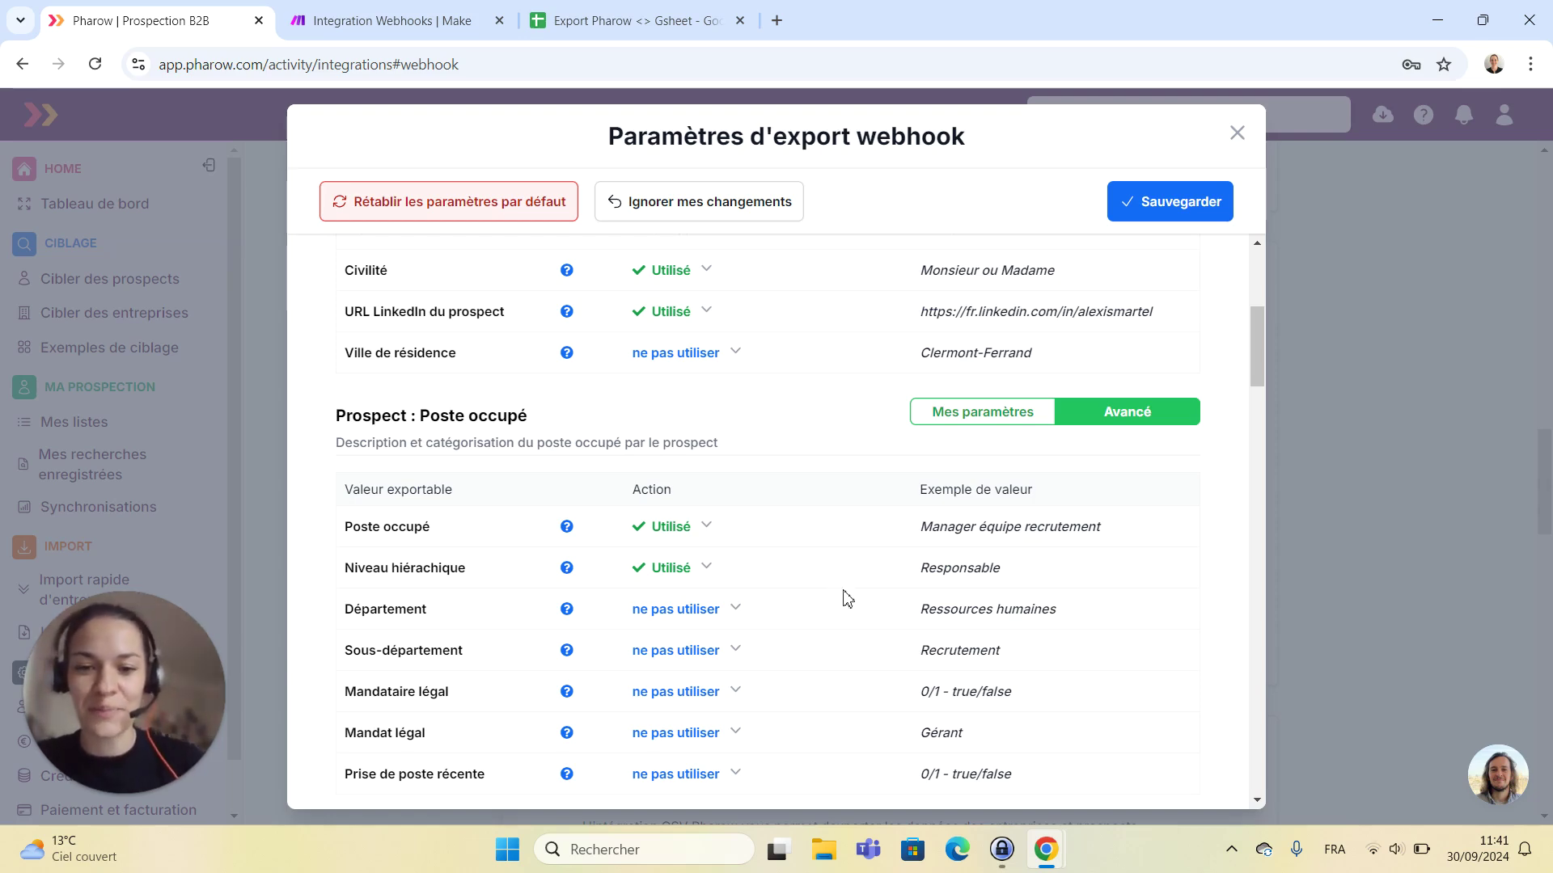
Show the advanced fields for Entreprise : Recrutements, then save the webhook export settings and close them
scroll(847, 603, "down", 6)
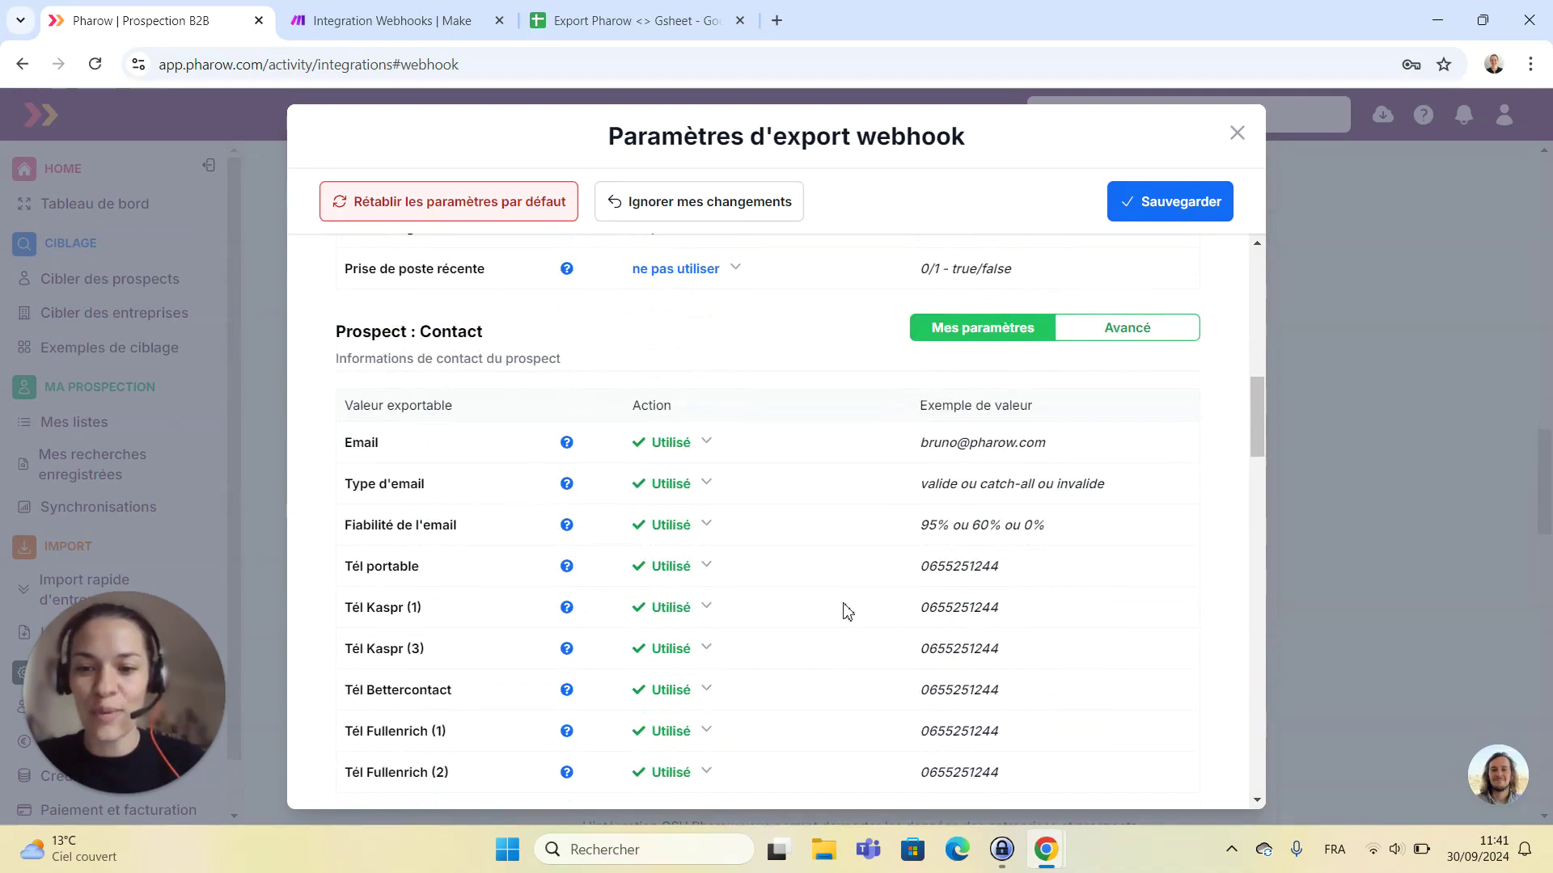
scroll(847, 612, "down", 7)
left_click_drag(1259, 488, 1270, 752)
left_click(1173, 681)
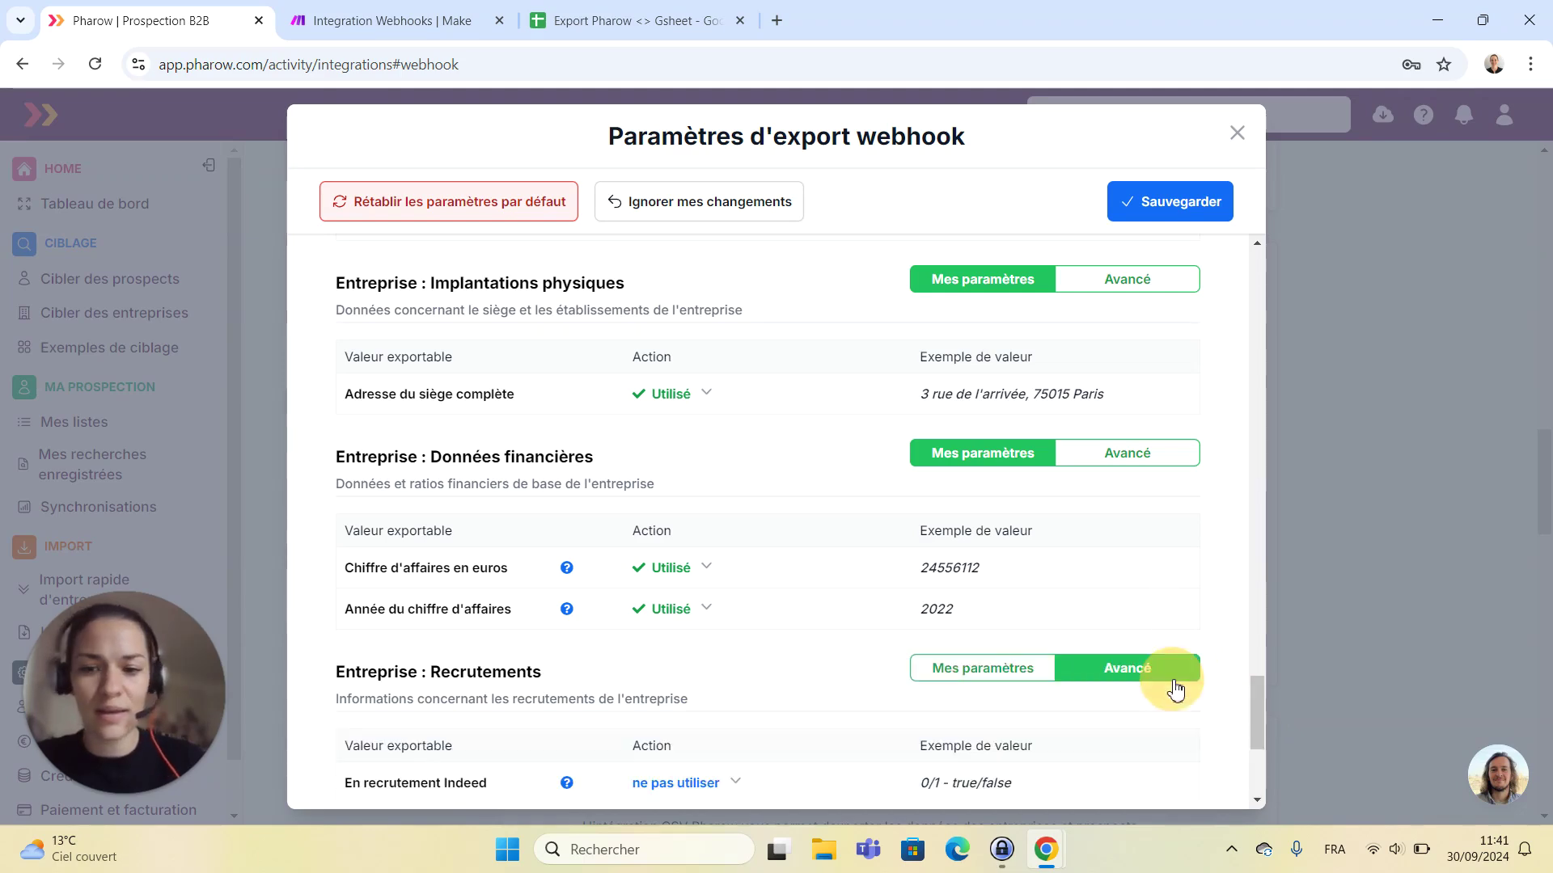
scroll(1174, 688, "down", 4)
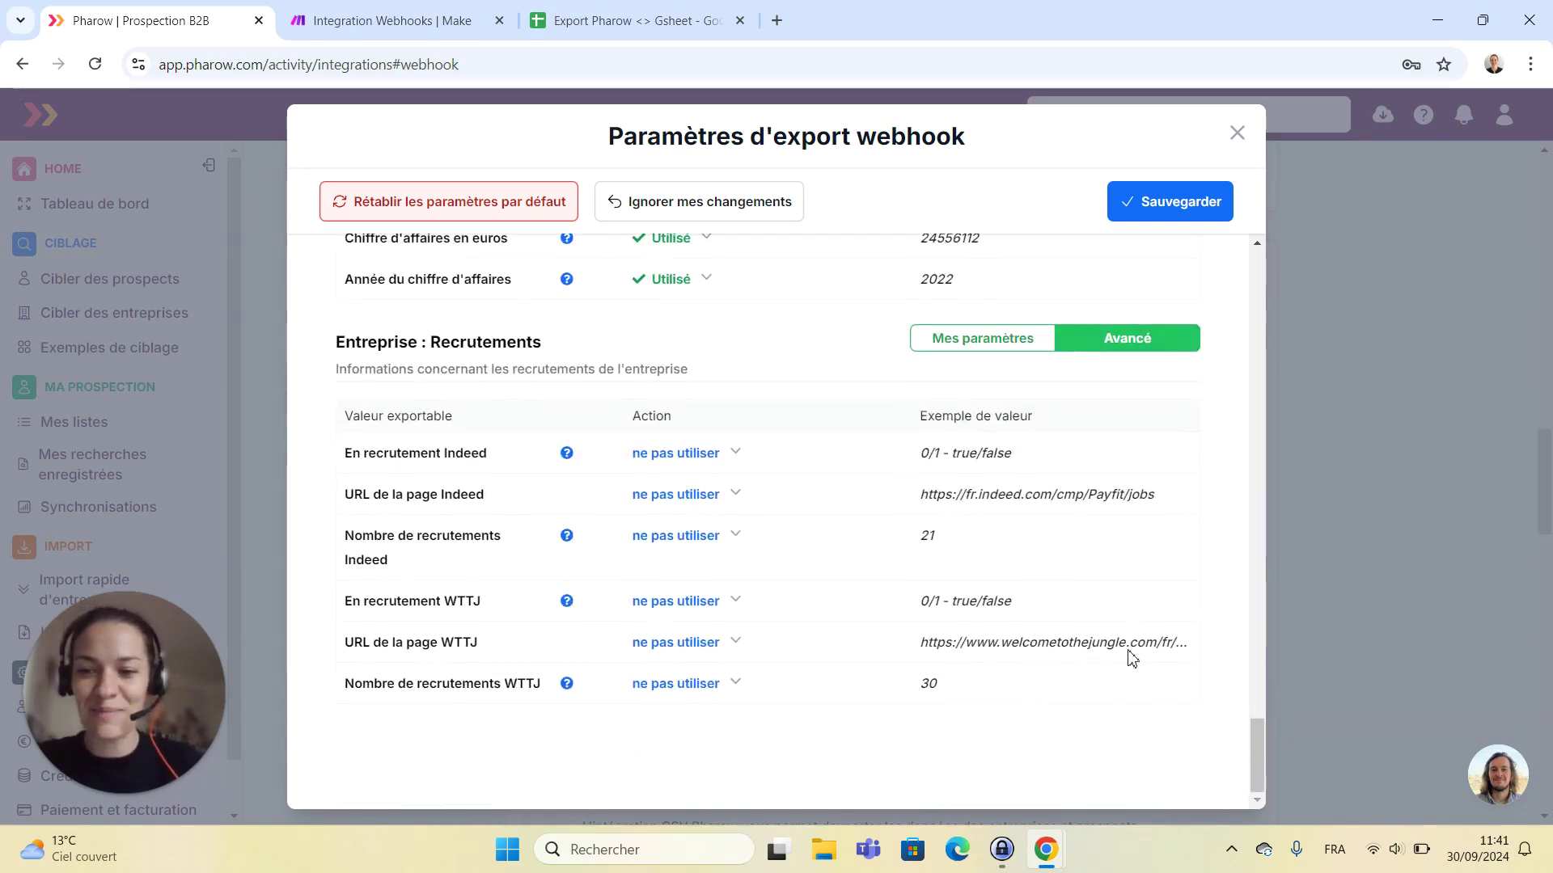
left_click(1212, 217)
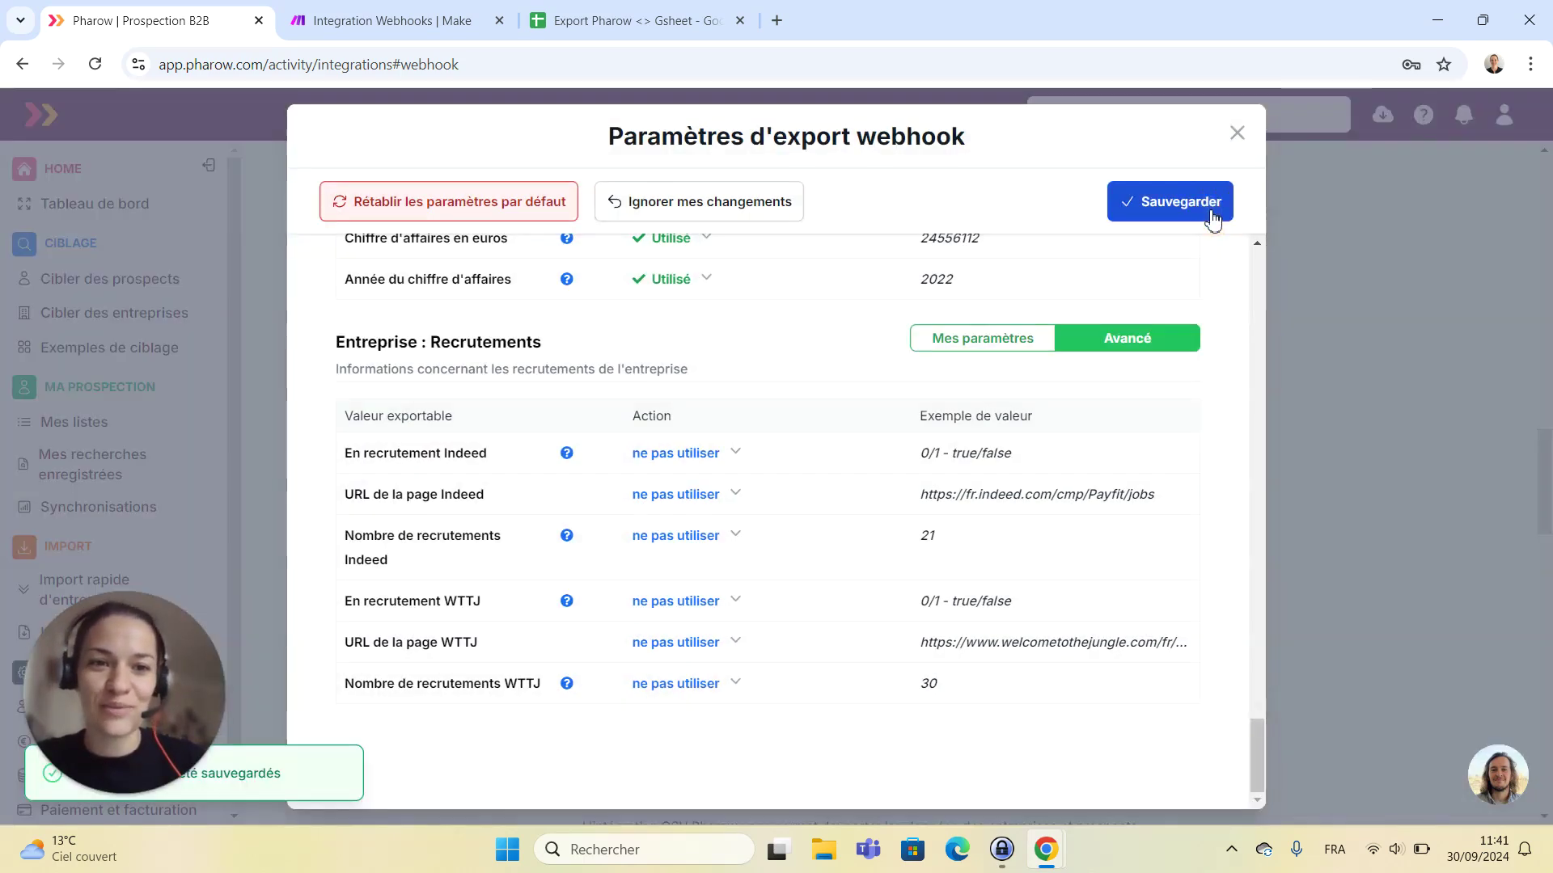
left_click(1237, 133)
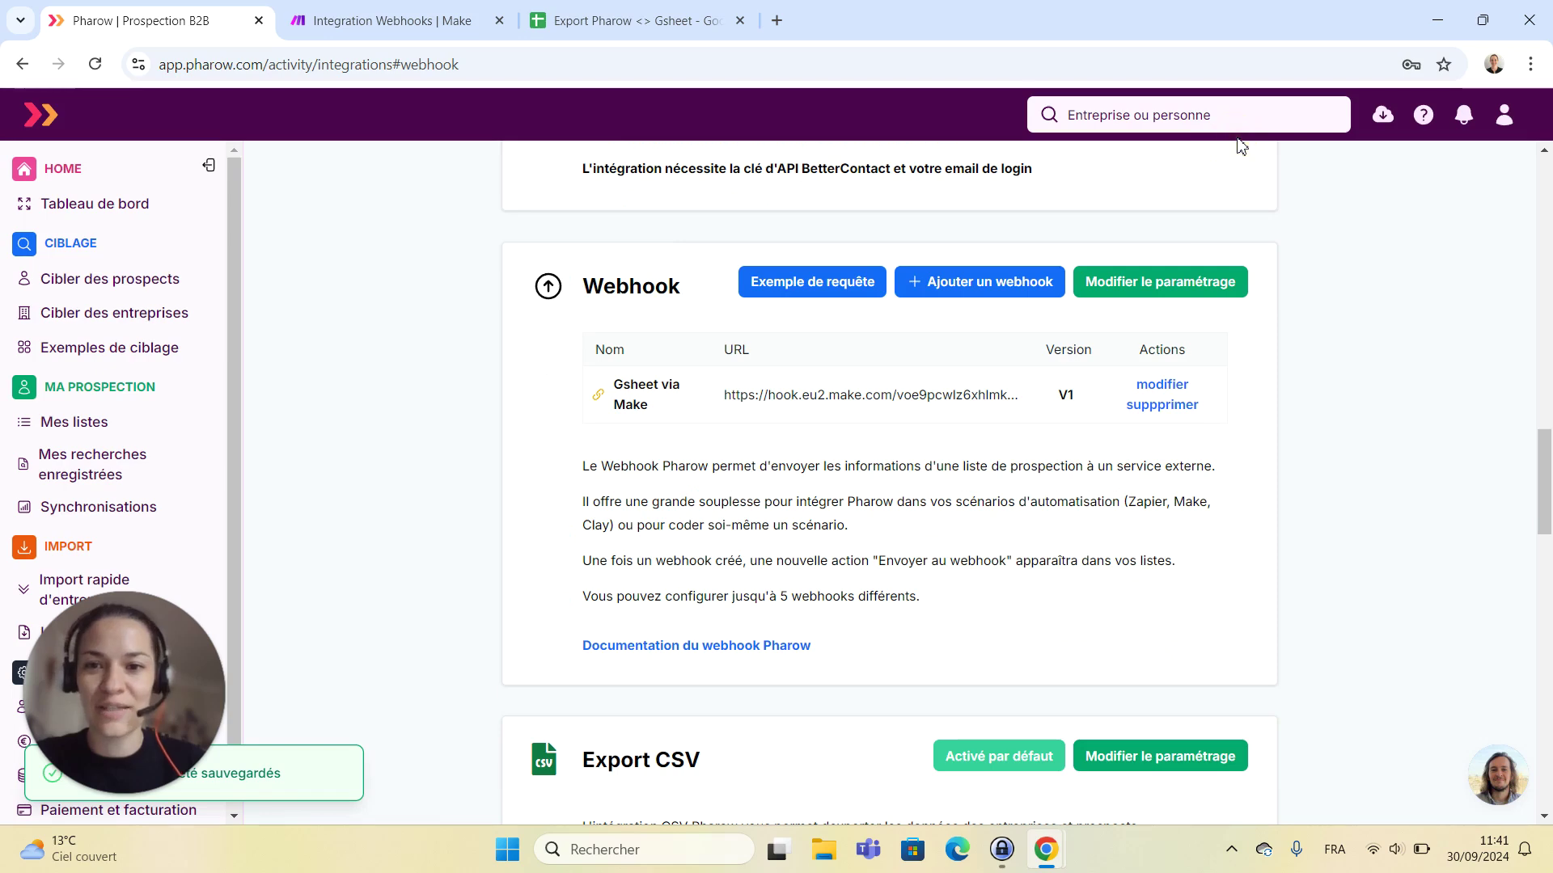
Switch to Make and run the webhook scenario once so that it listens for incoming data
left_click(478, 28)
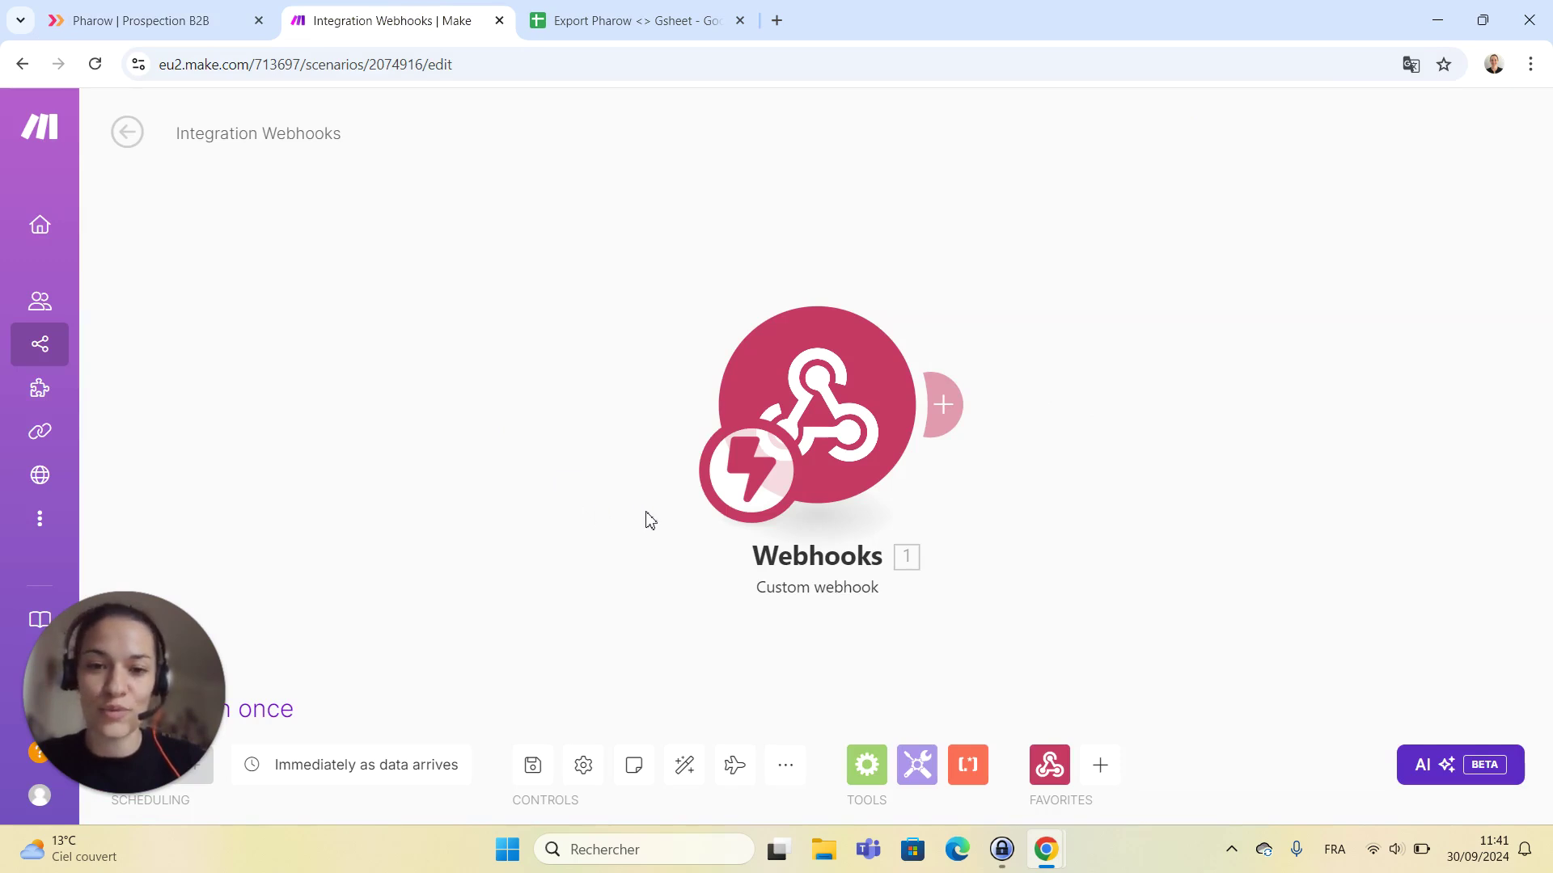
left_click_drag(144, 706, 260, 488)
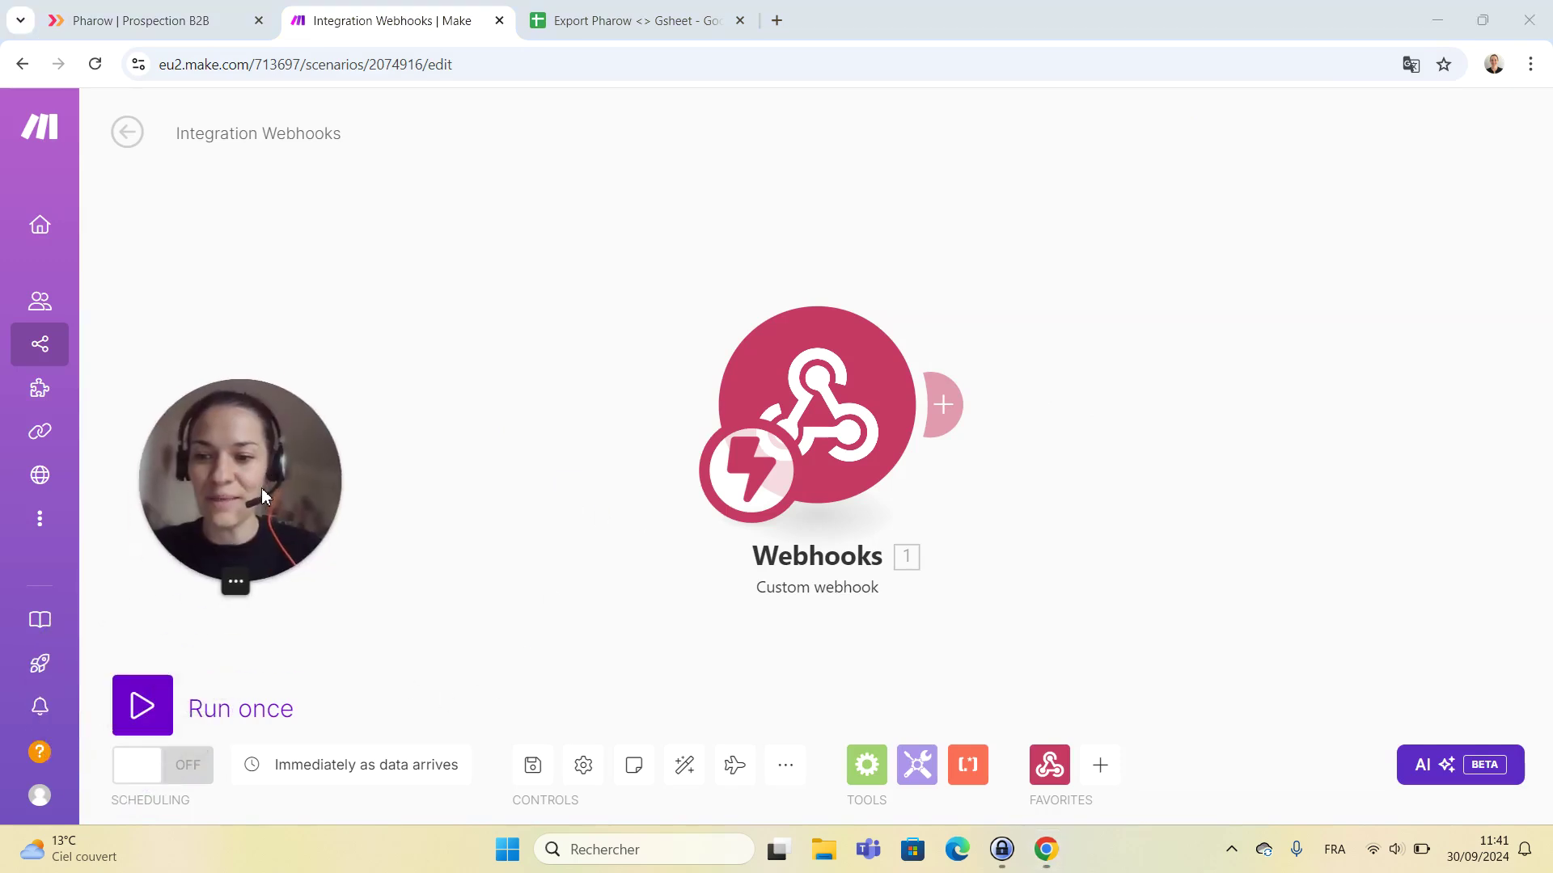
left_click(142, 705)
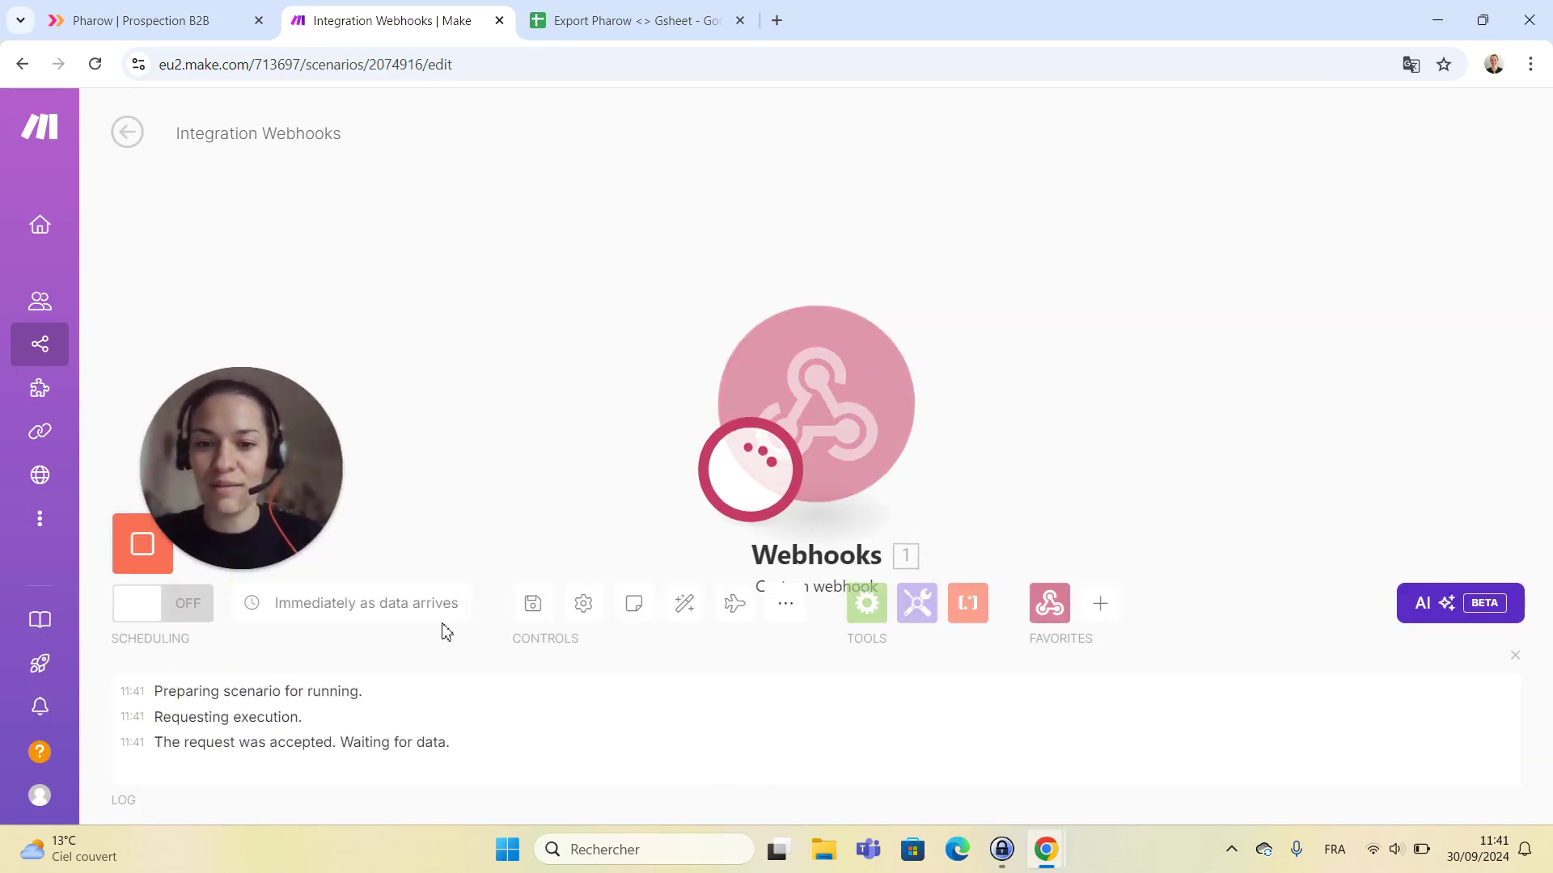
Switch to Pharow and open the prospect list "Export webhook vers GSheet" from the saved lists
left_click(141, 20)
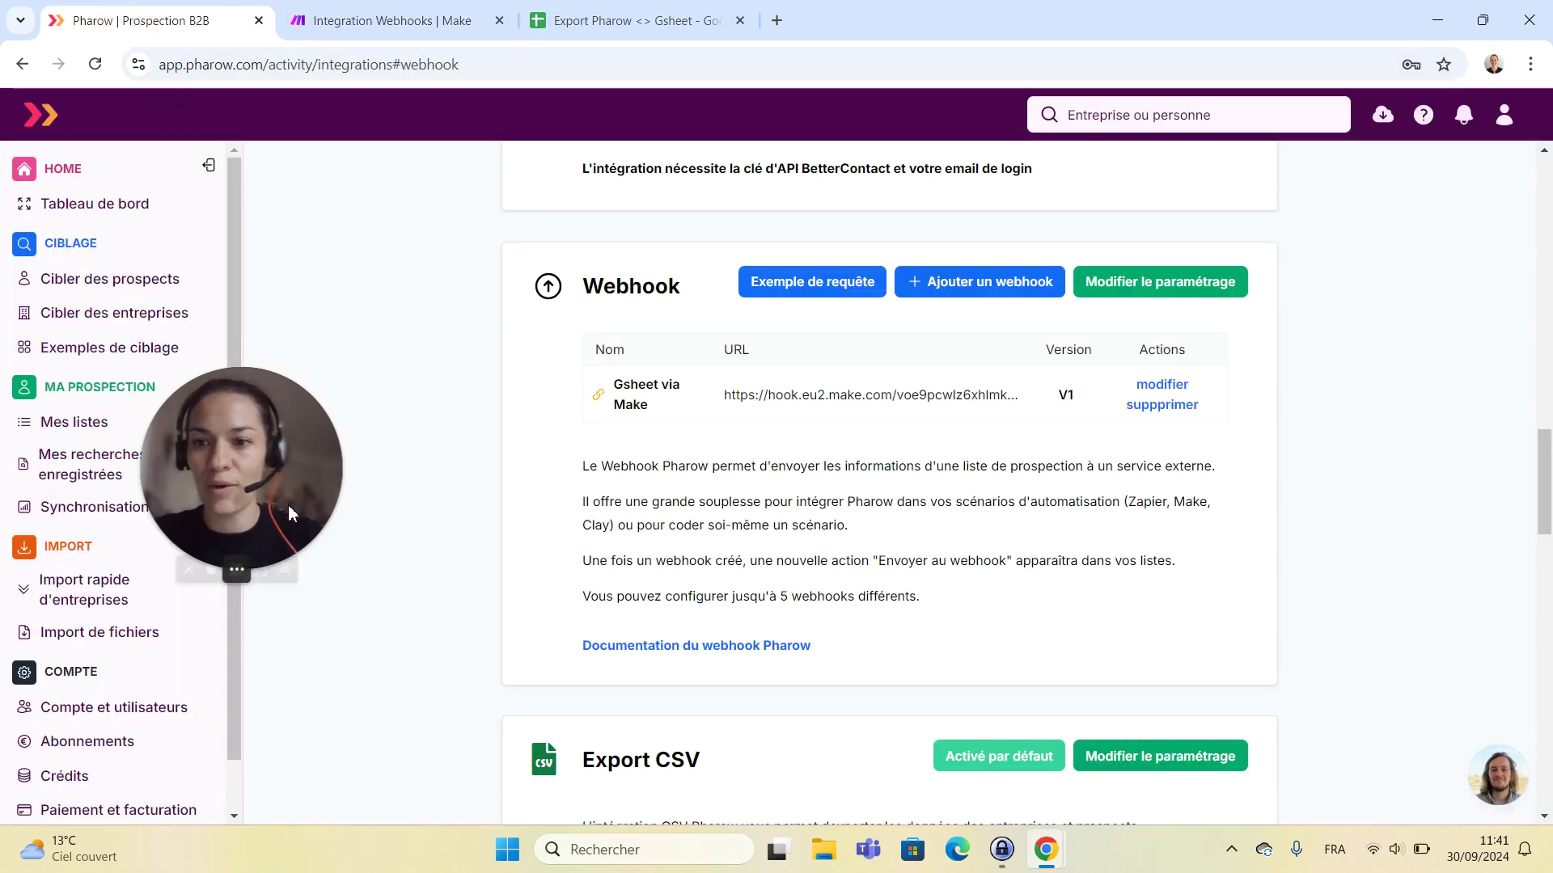
left_click_drag(287, 504, 158, 639)
left_click(154, 424)
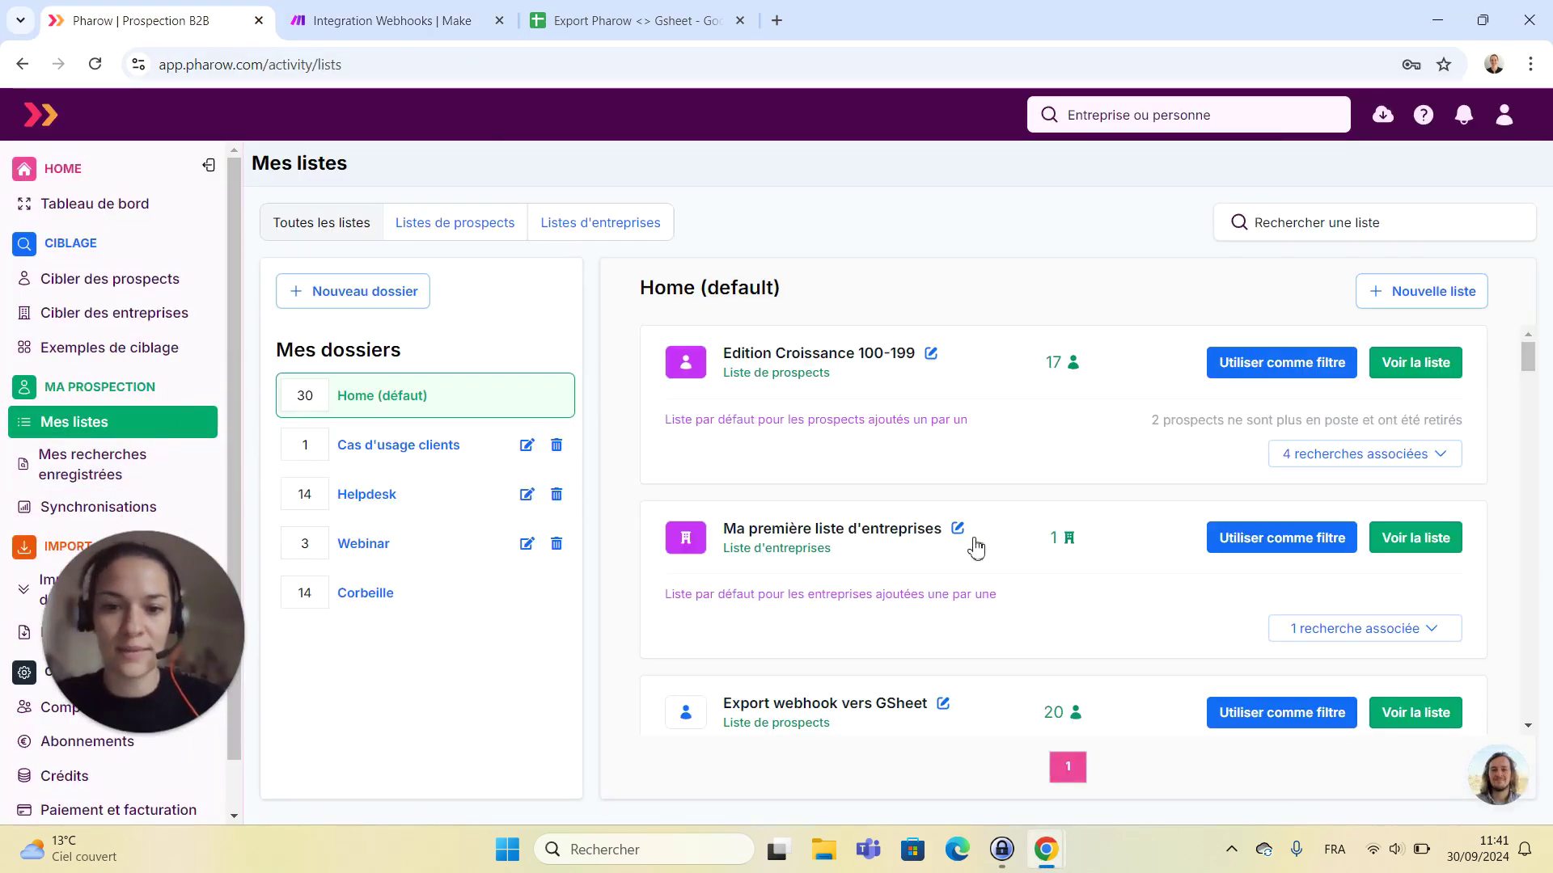
scroll(976, 549, "down", 3)
left_click(1393, 517)
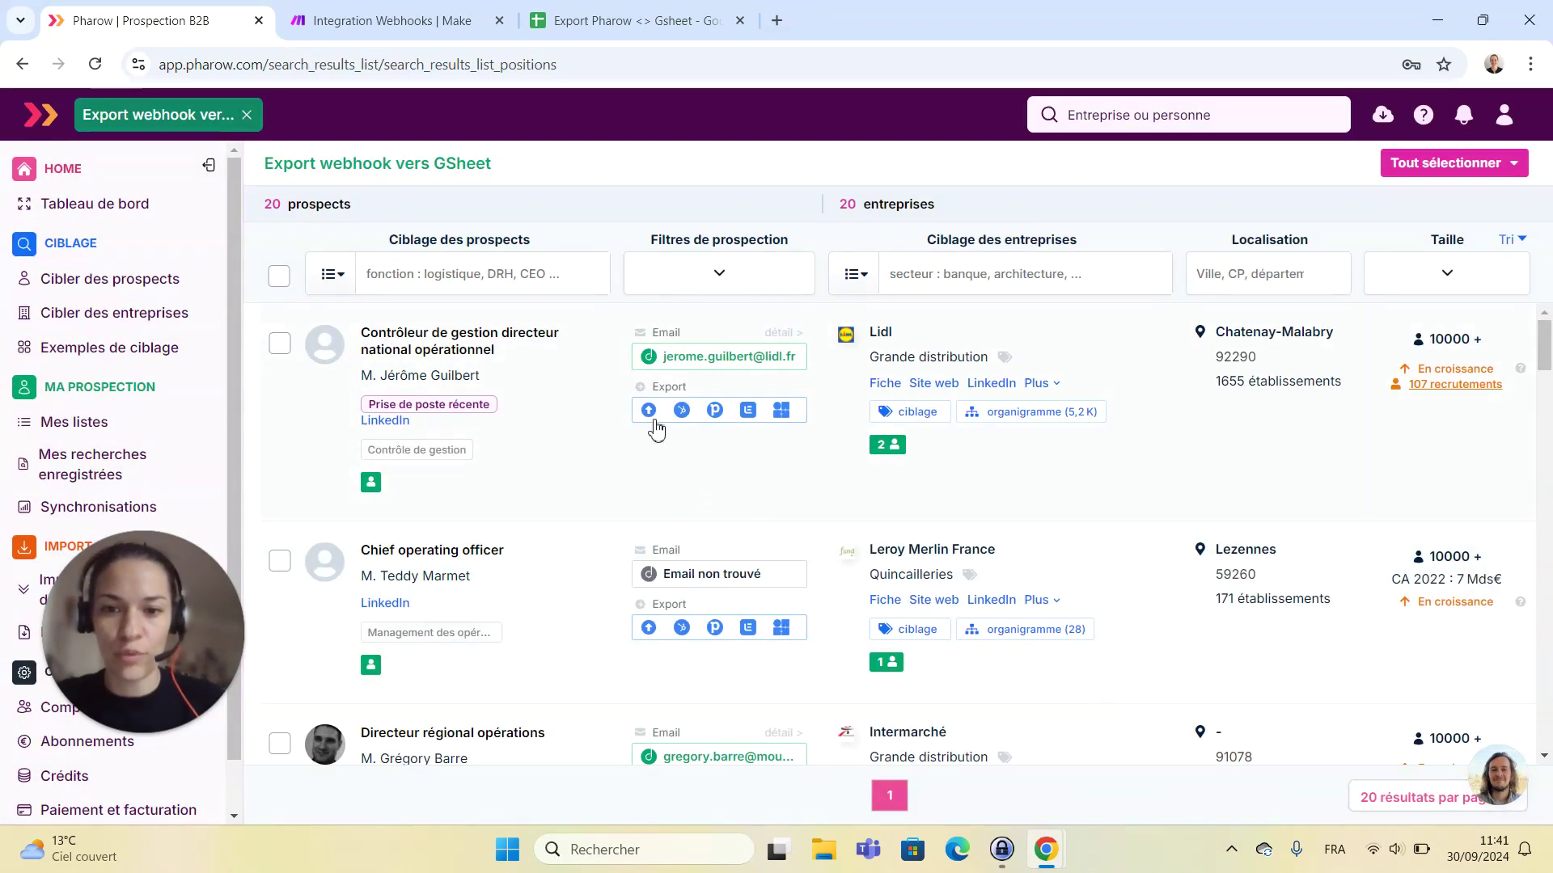
Export the list's first prospect, at Lidl, to the "Gsheet via Make" webhook and inspect the received data in Make
left_click(648, 410)
left_click(962, 346)
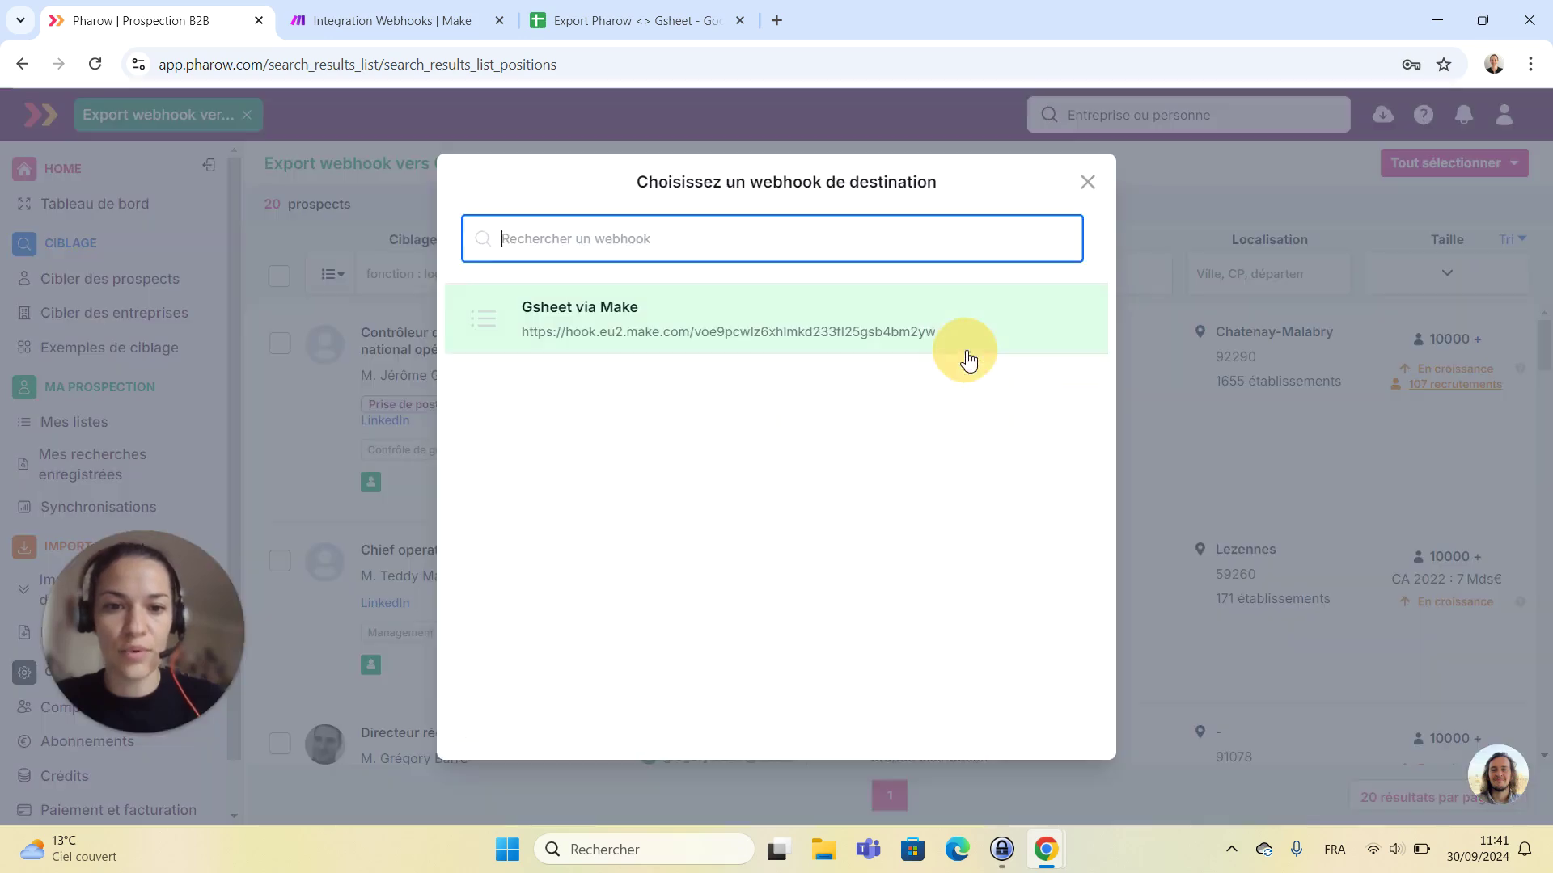
left_click(780, 346)
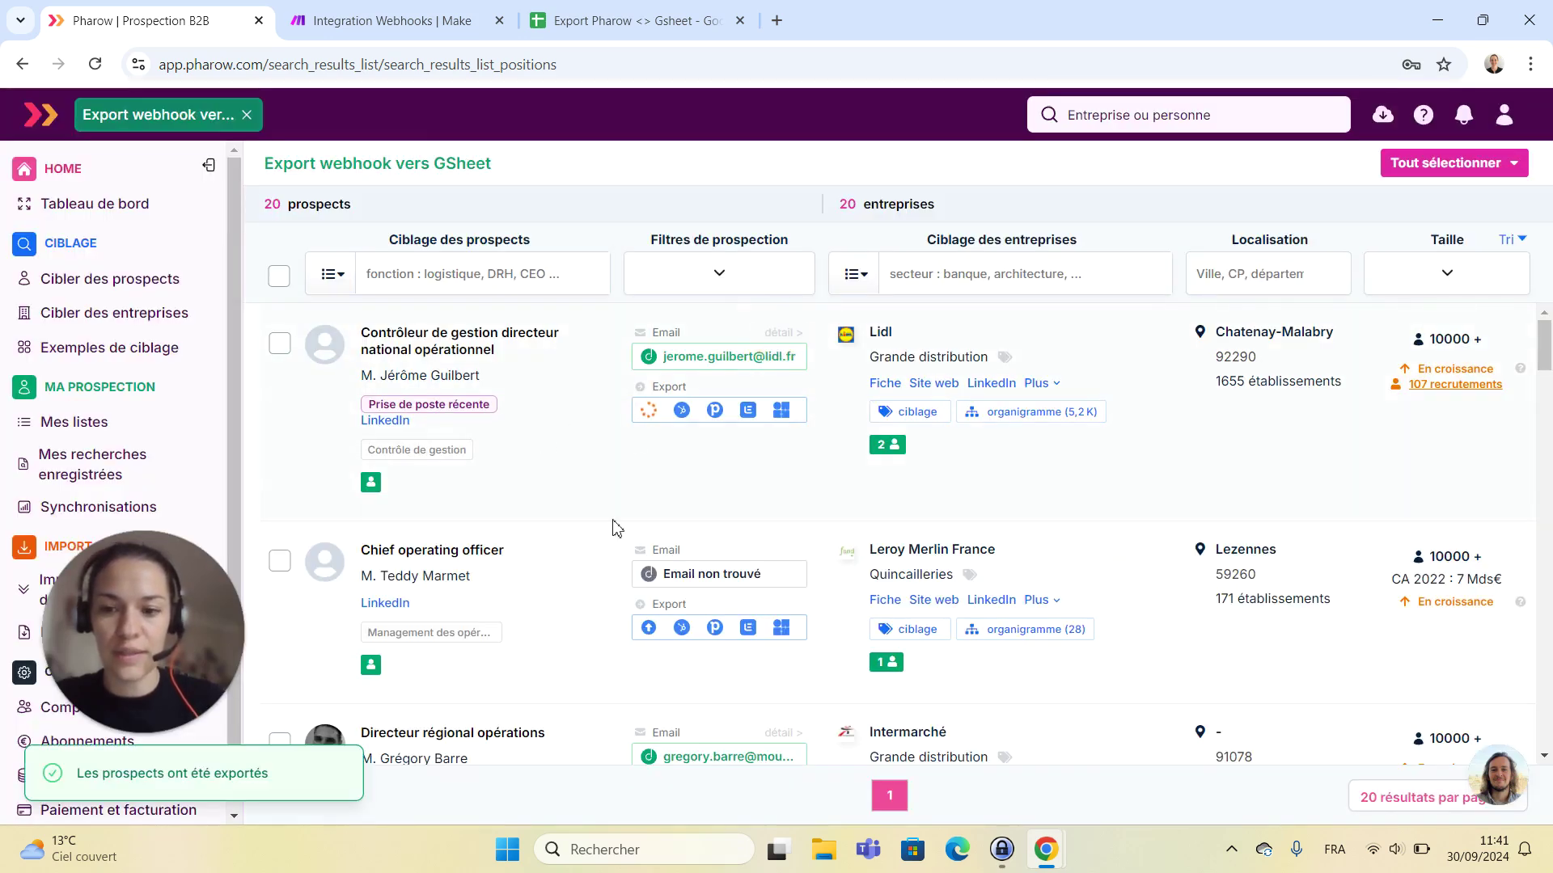
left_click(434, 26)
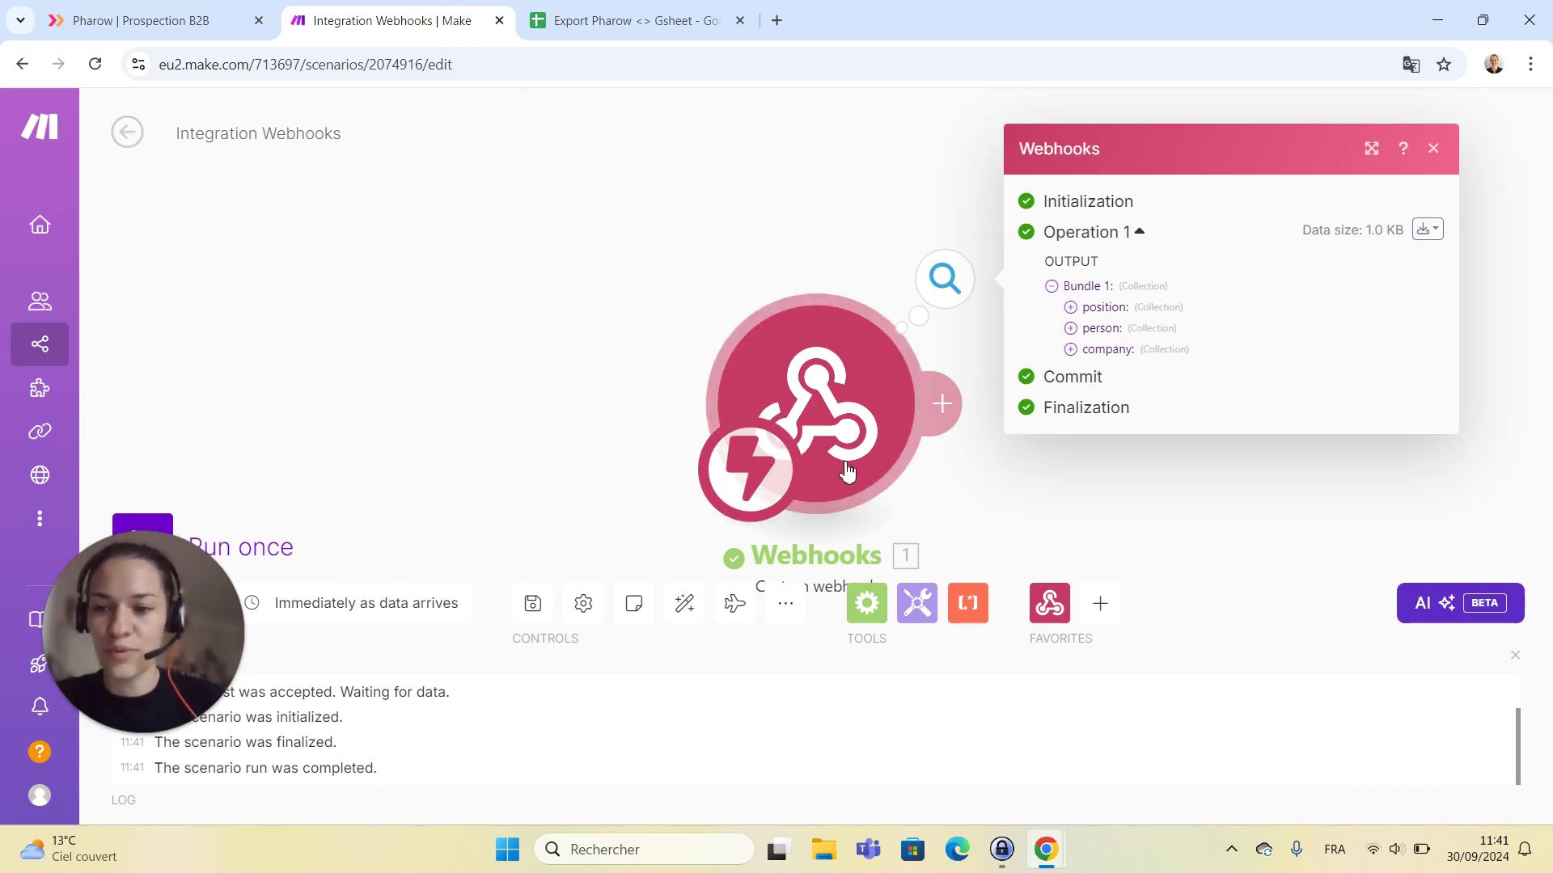
Examine the position, person and company data received in the webhook's output bundle, and close the output
left_click(1071, 308)
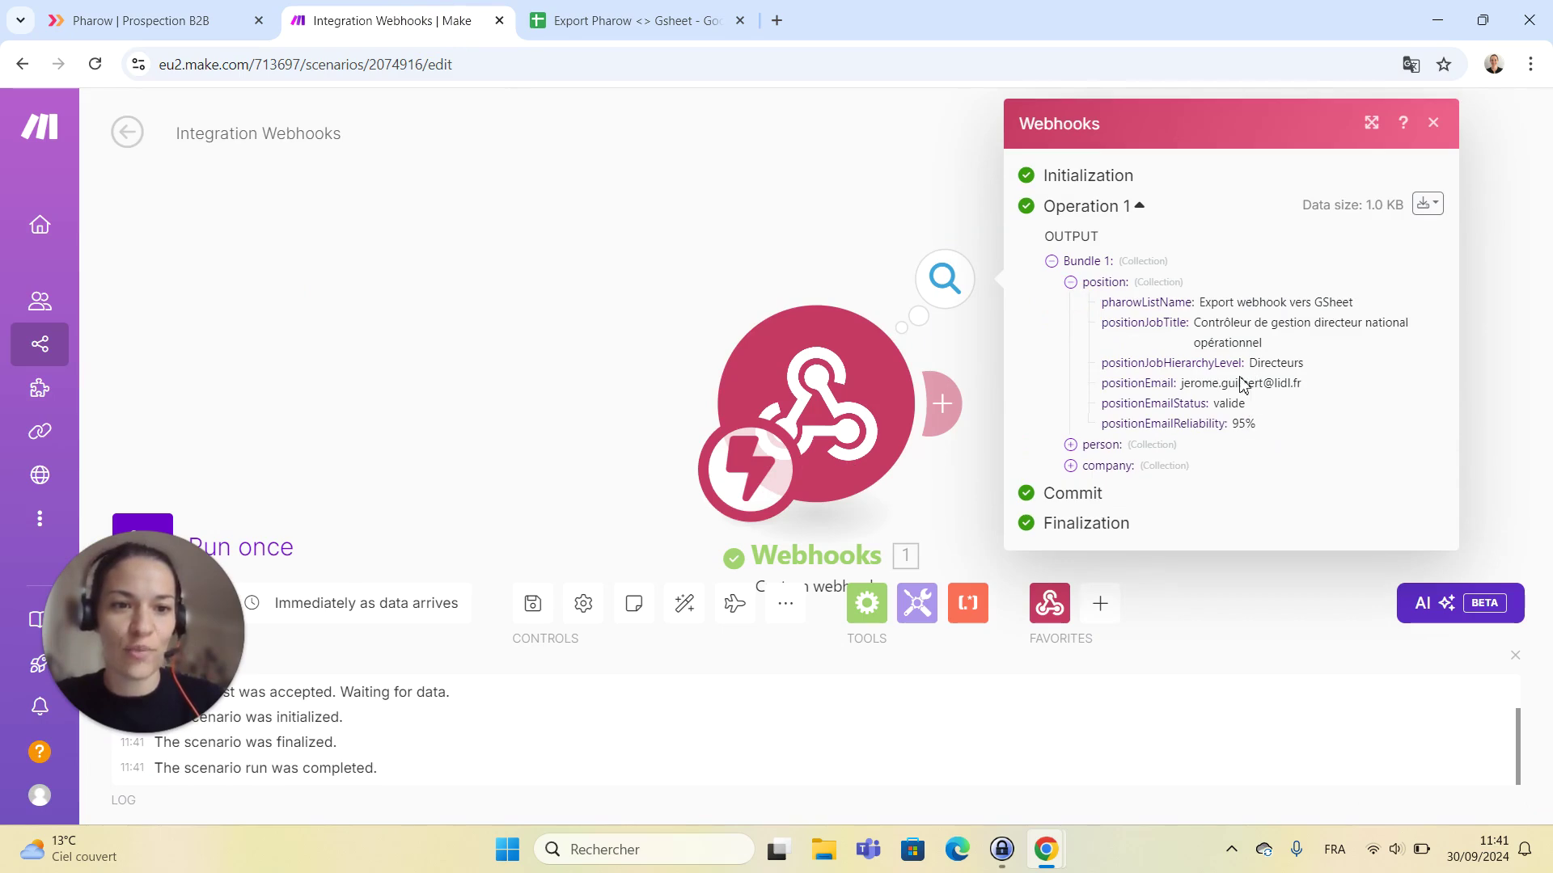
left_click(1071, 444)
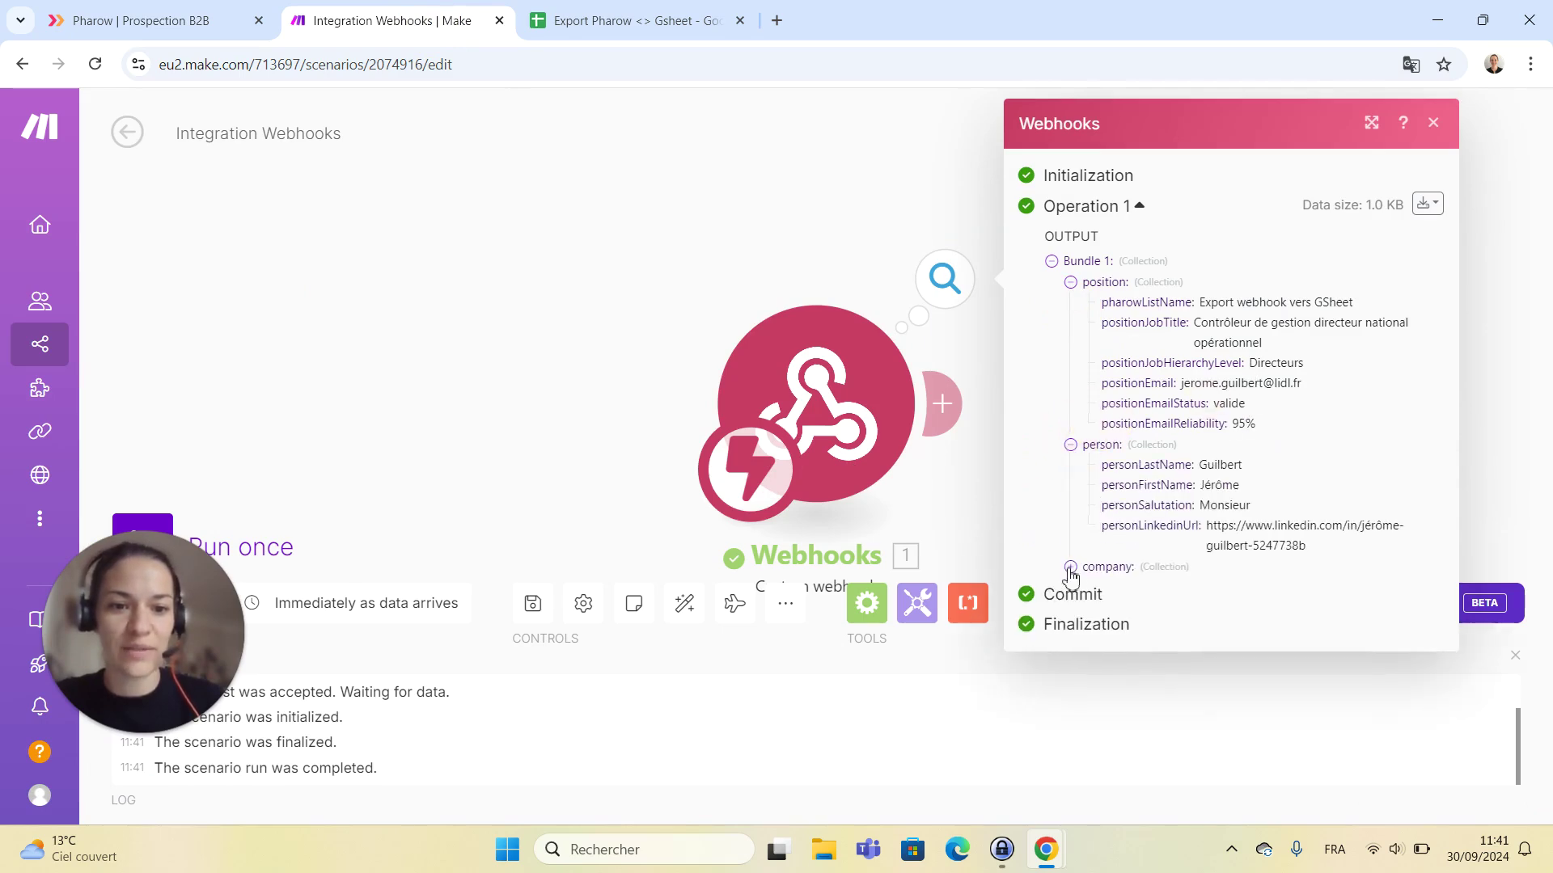
left_click(1070, 566)
scroll(1143, 513, "down", 3)
left_click(654, 315)
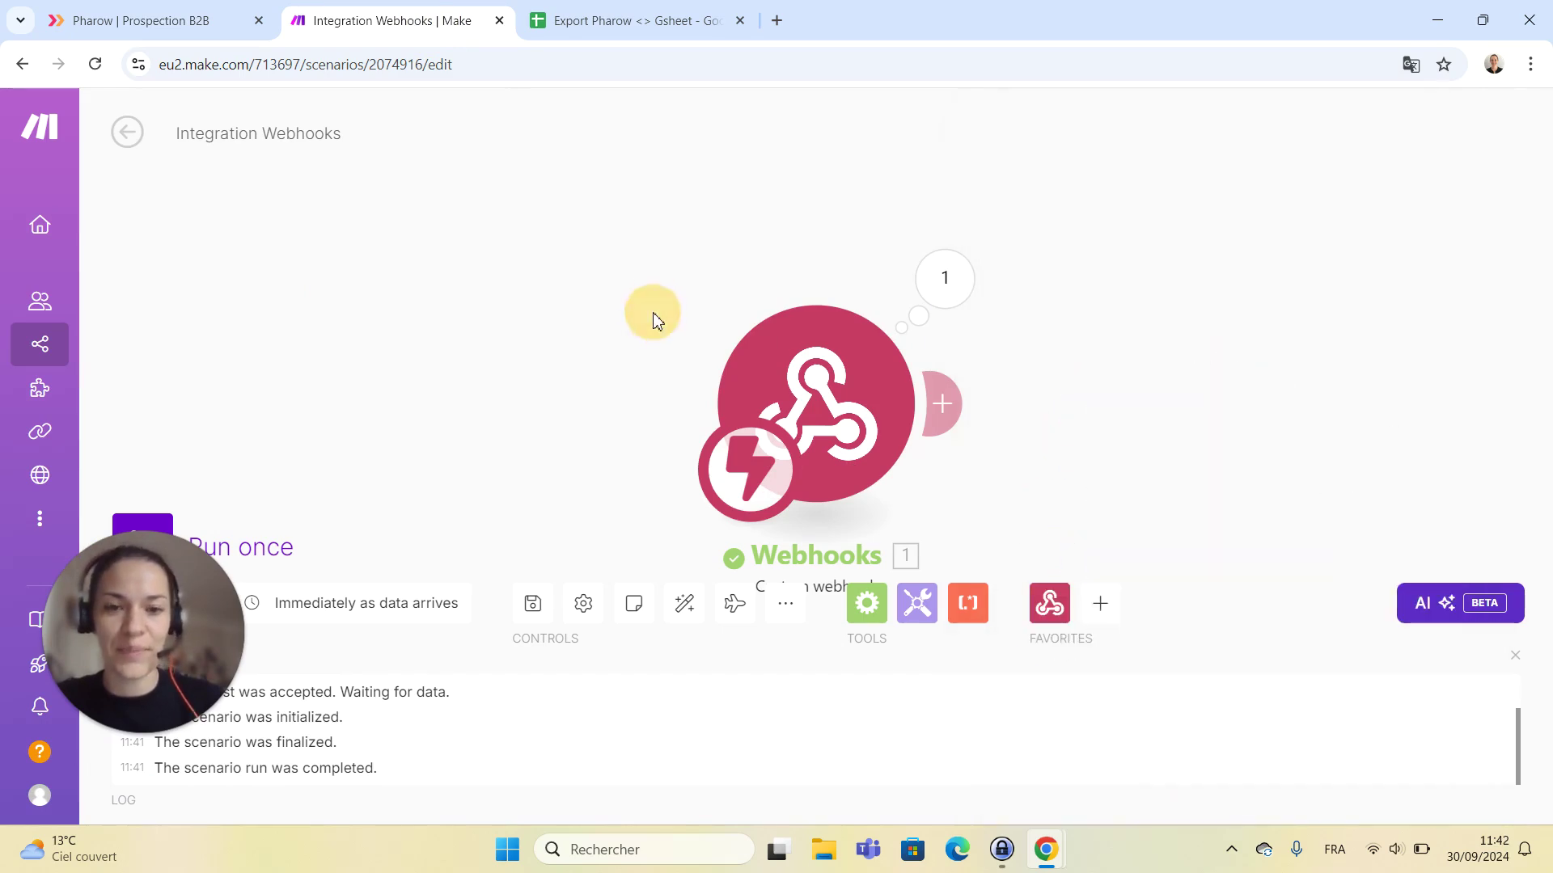
Add a Google Sheets "Add a Row" module after the Webhooks module
left_click(945, 403)
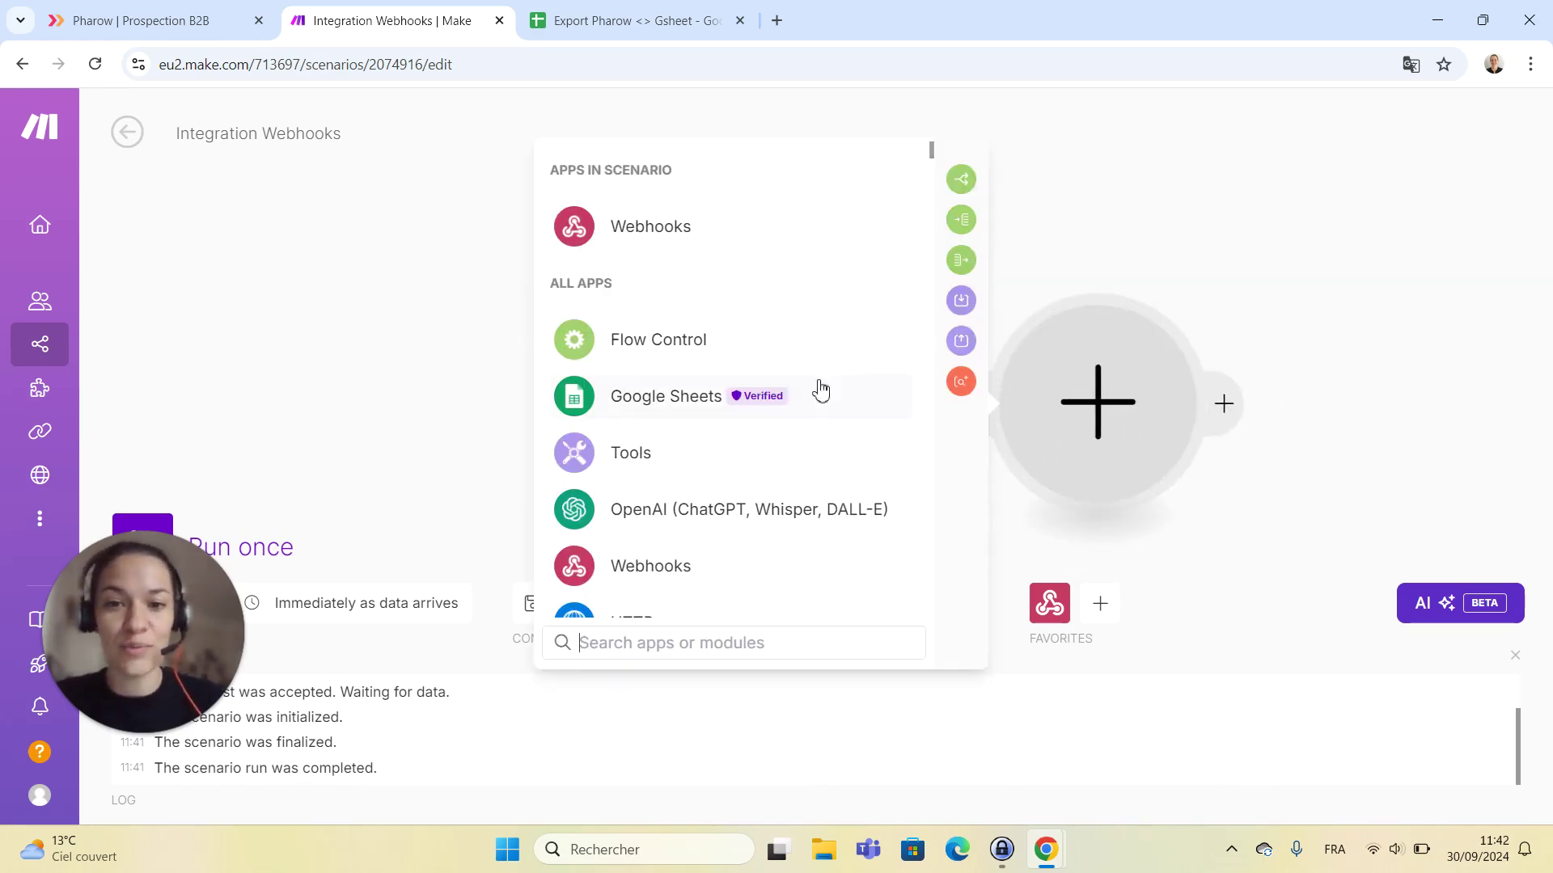
left_click(629, 400)
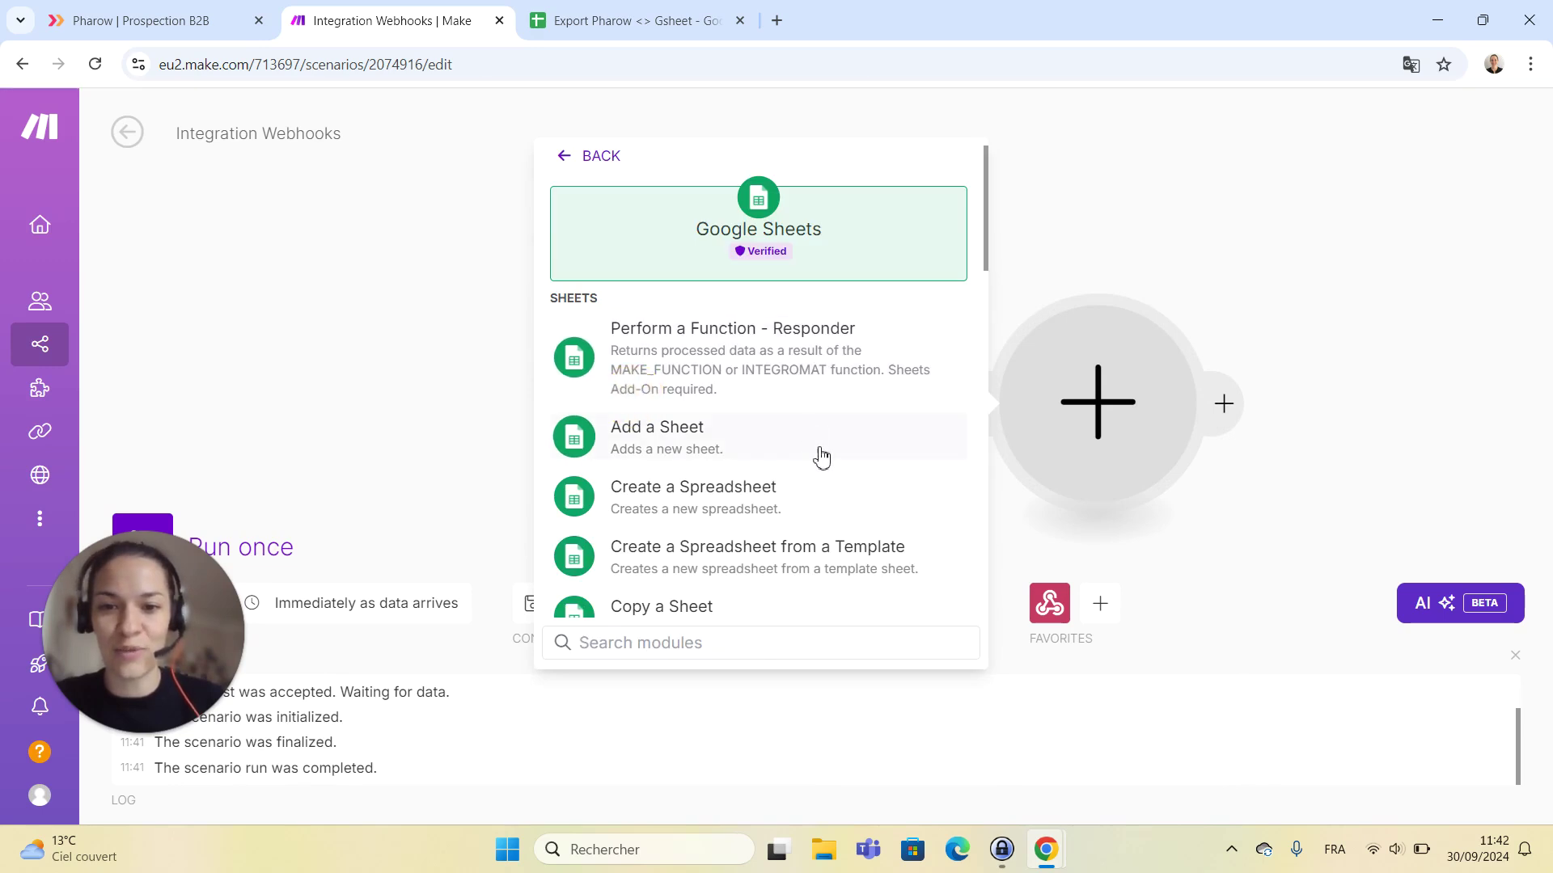
scroll(821, 459, "down", 3)
scroll(822, 463, "down", 6)
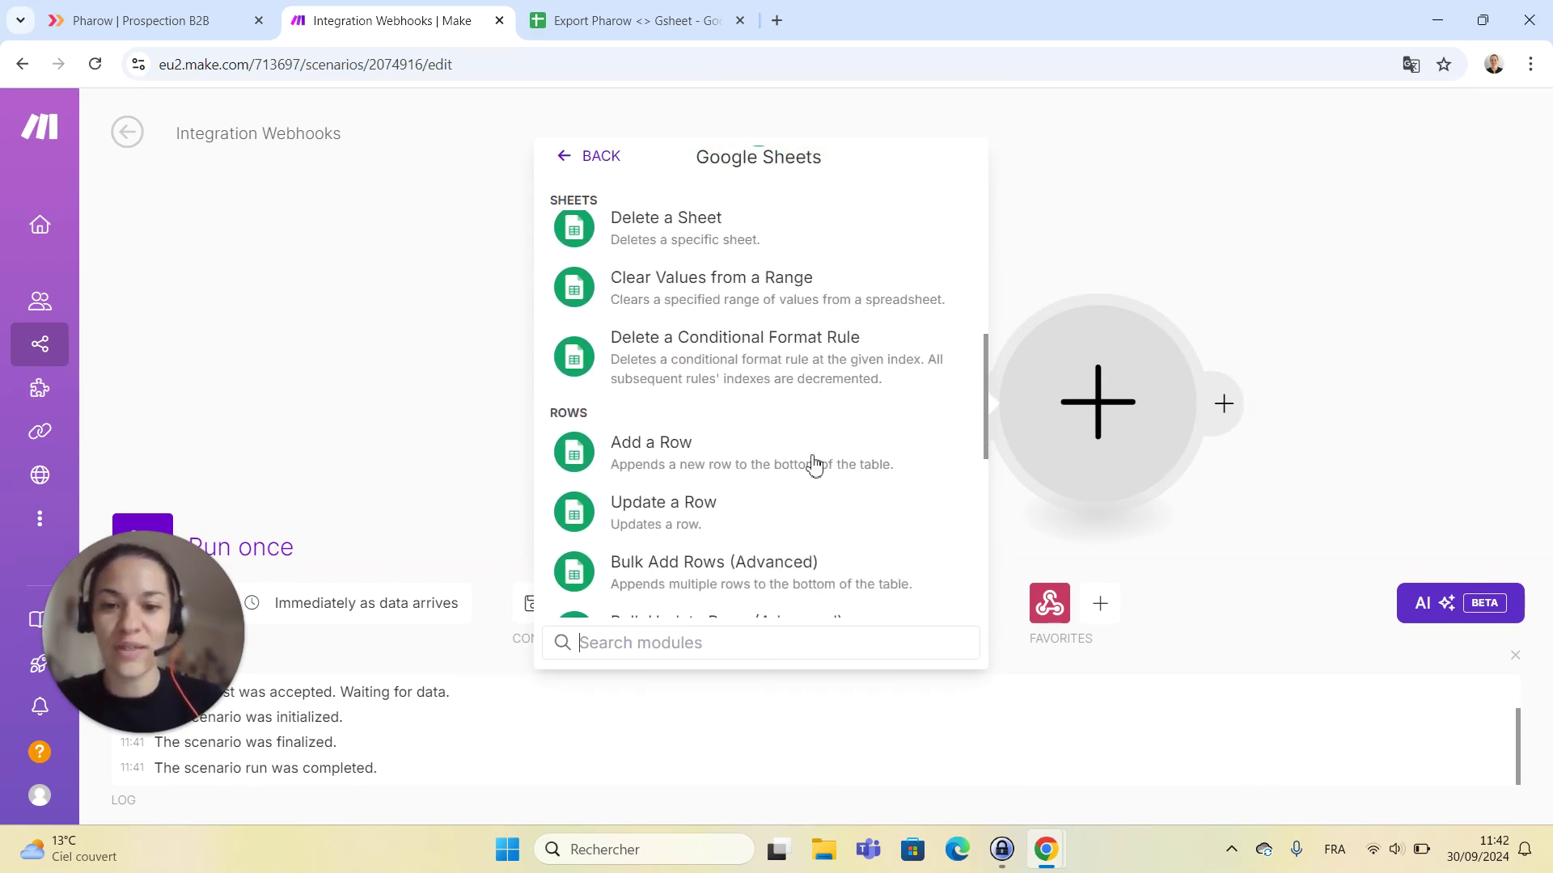
left_click(759, 465)
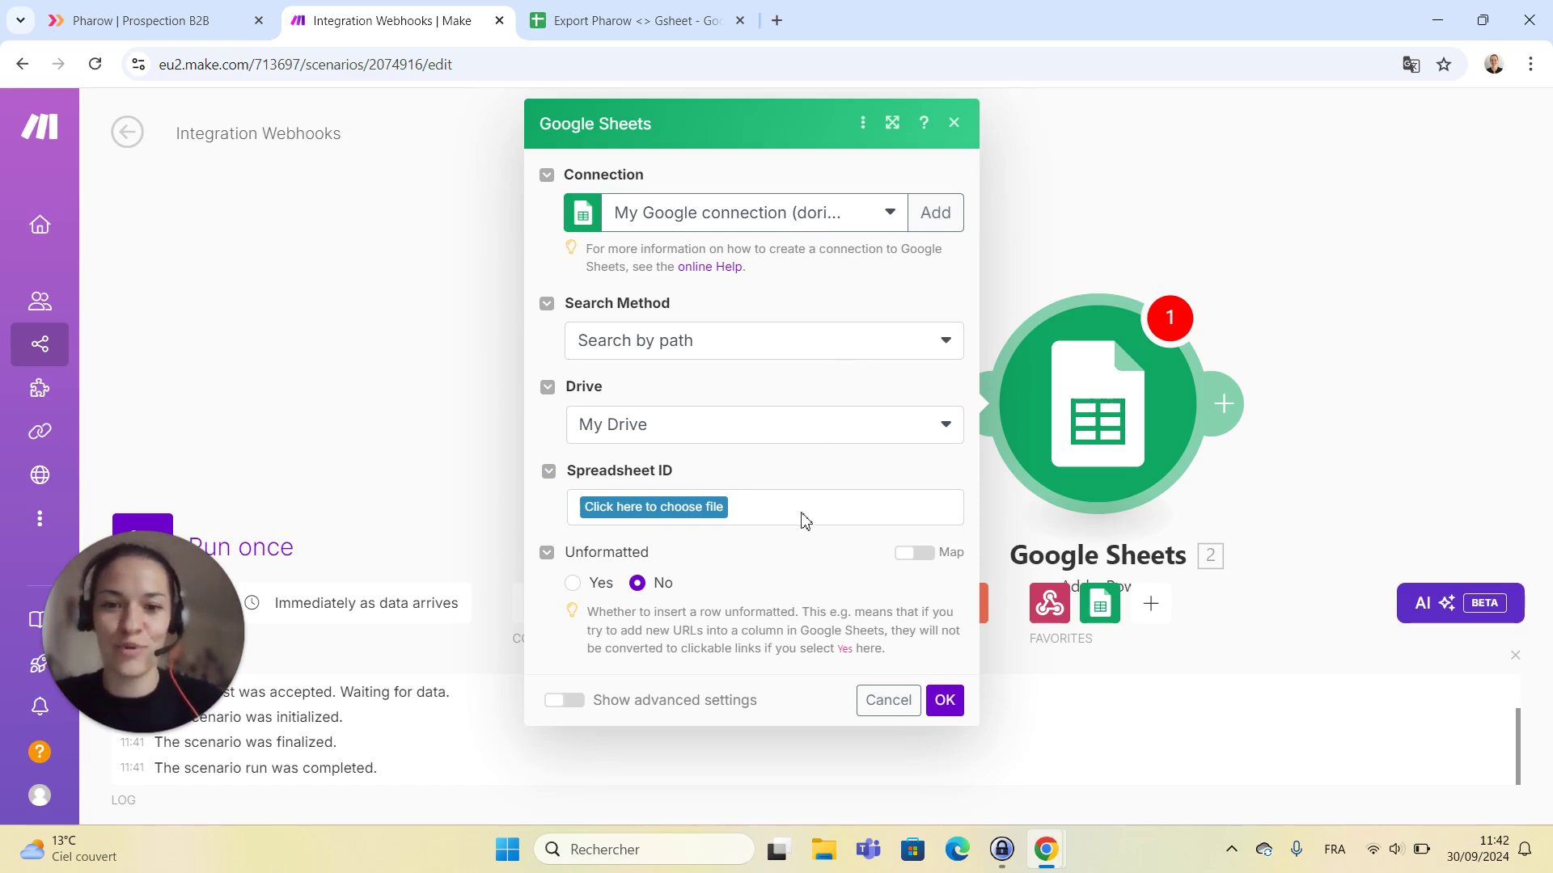
Set the Google Sheets module's spreadsheet to "Export Pharow <> Gsheet" and its sheet to "Feuille 1"
left_click(683, 510)
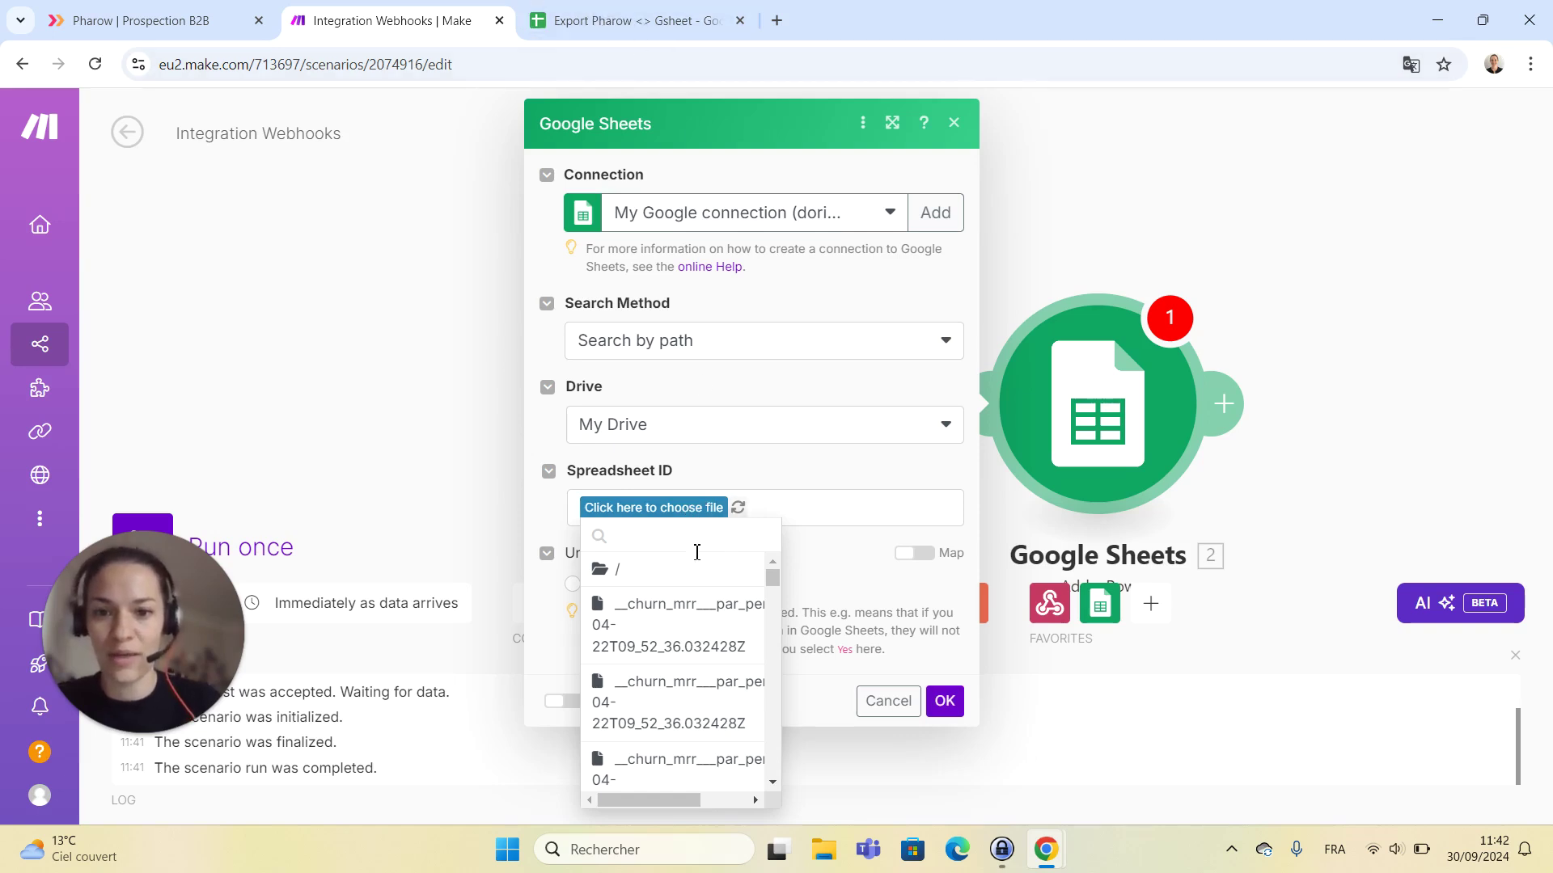
type("Expo")
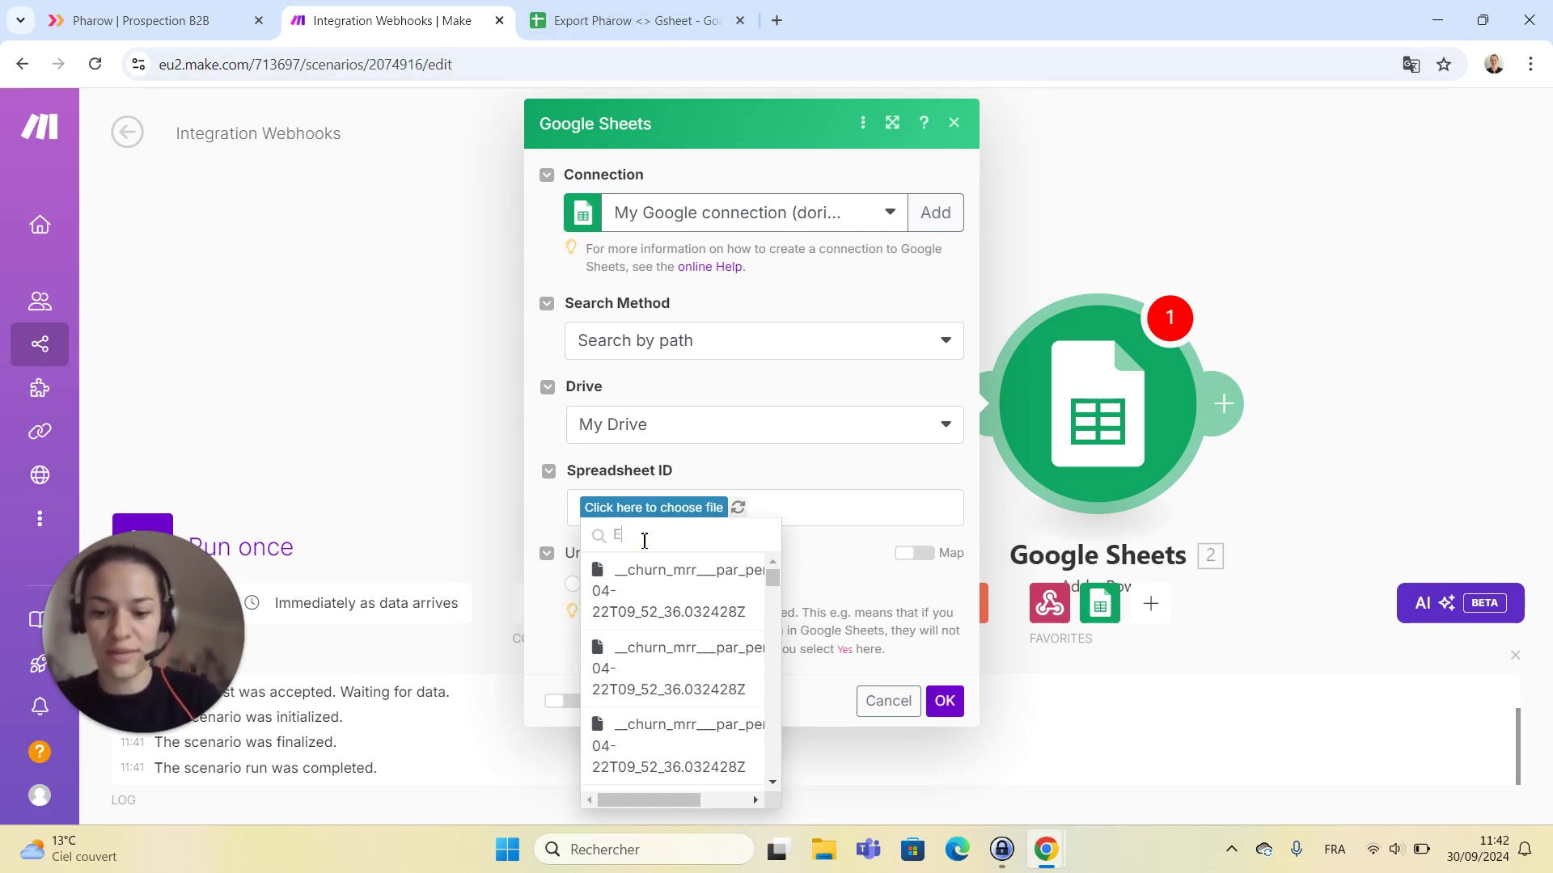
left_click(721, 581)
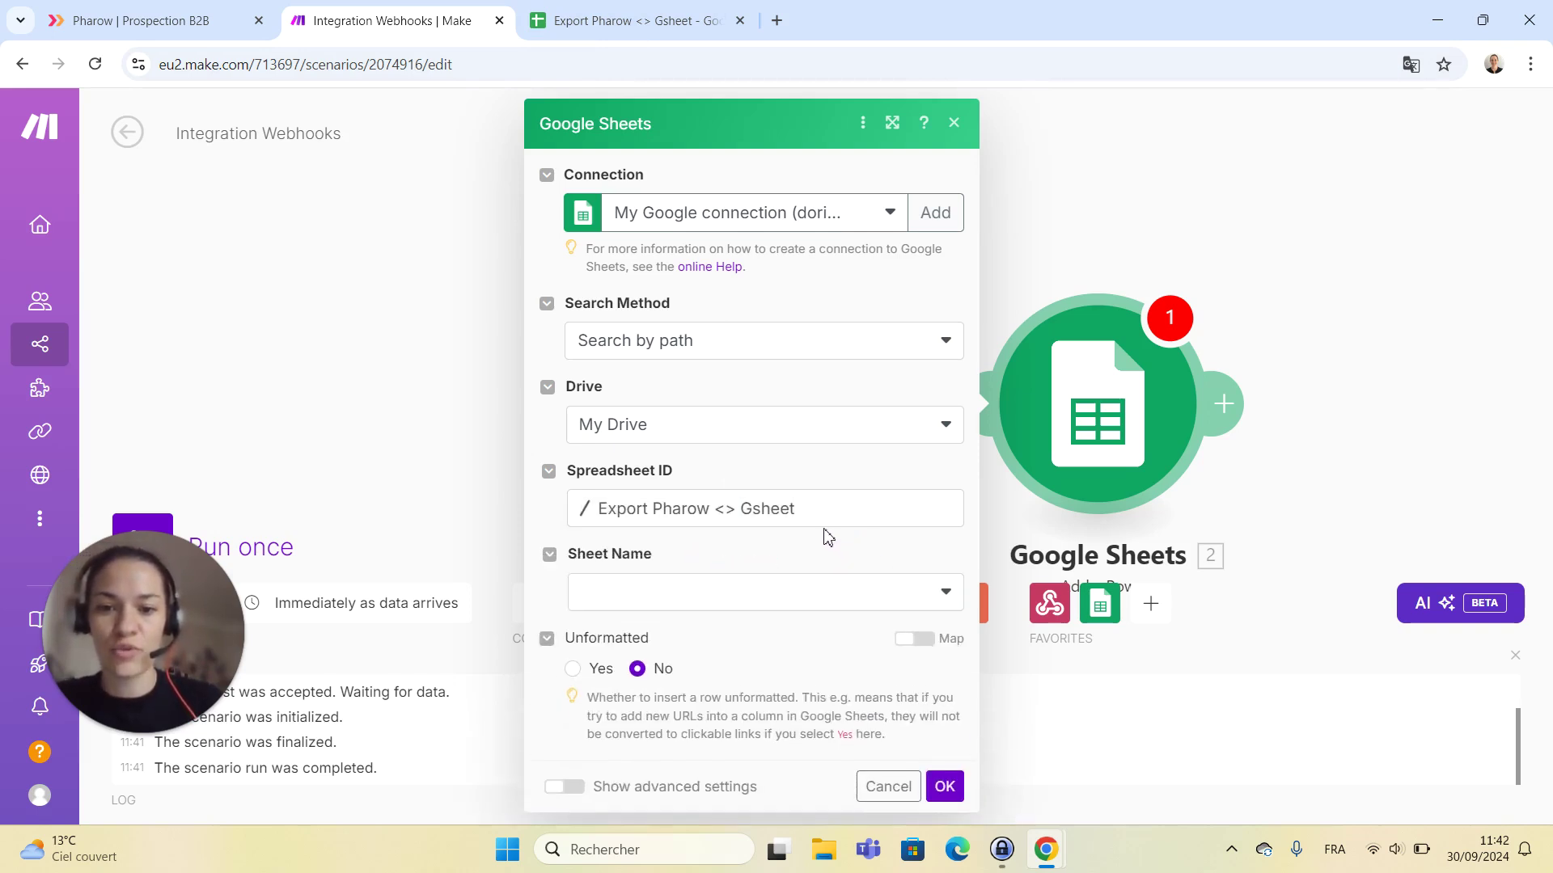
left_click(721, 598)
left_click(623, 590)
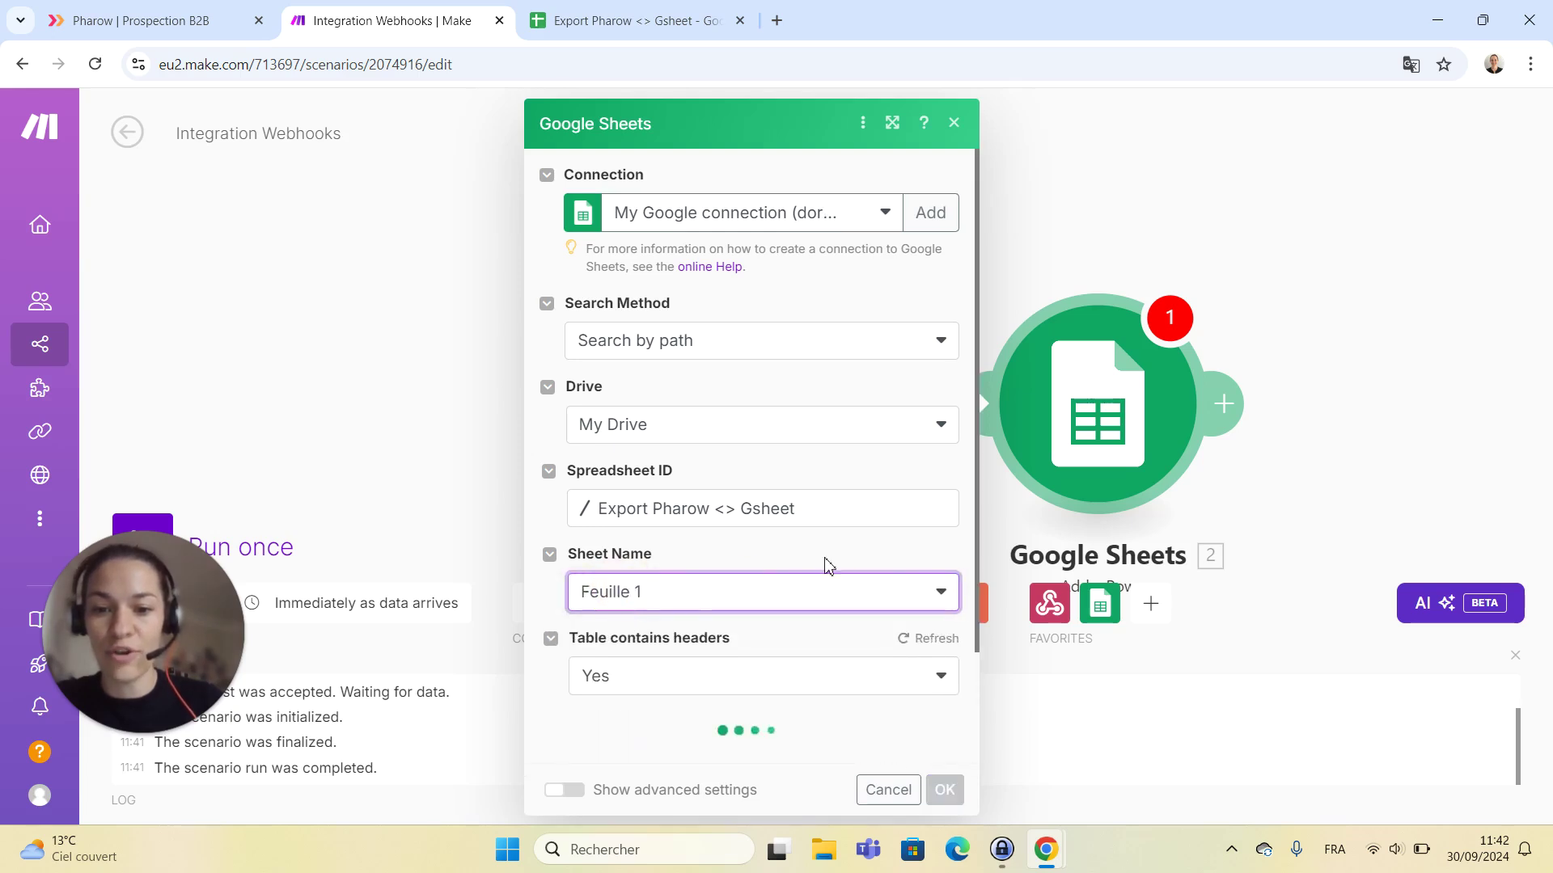
scroll(825, 558, "down", 2)
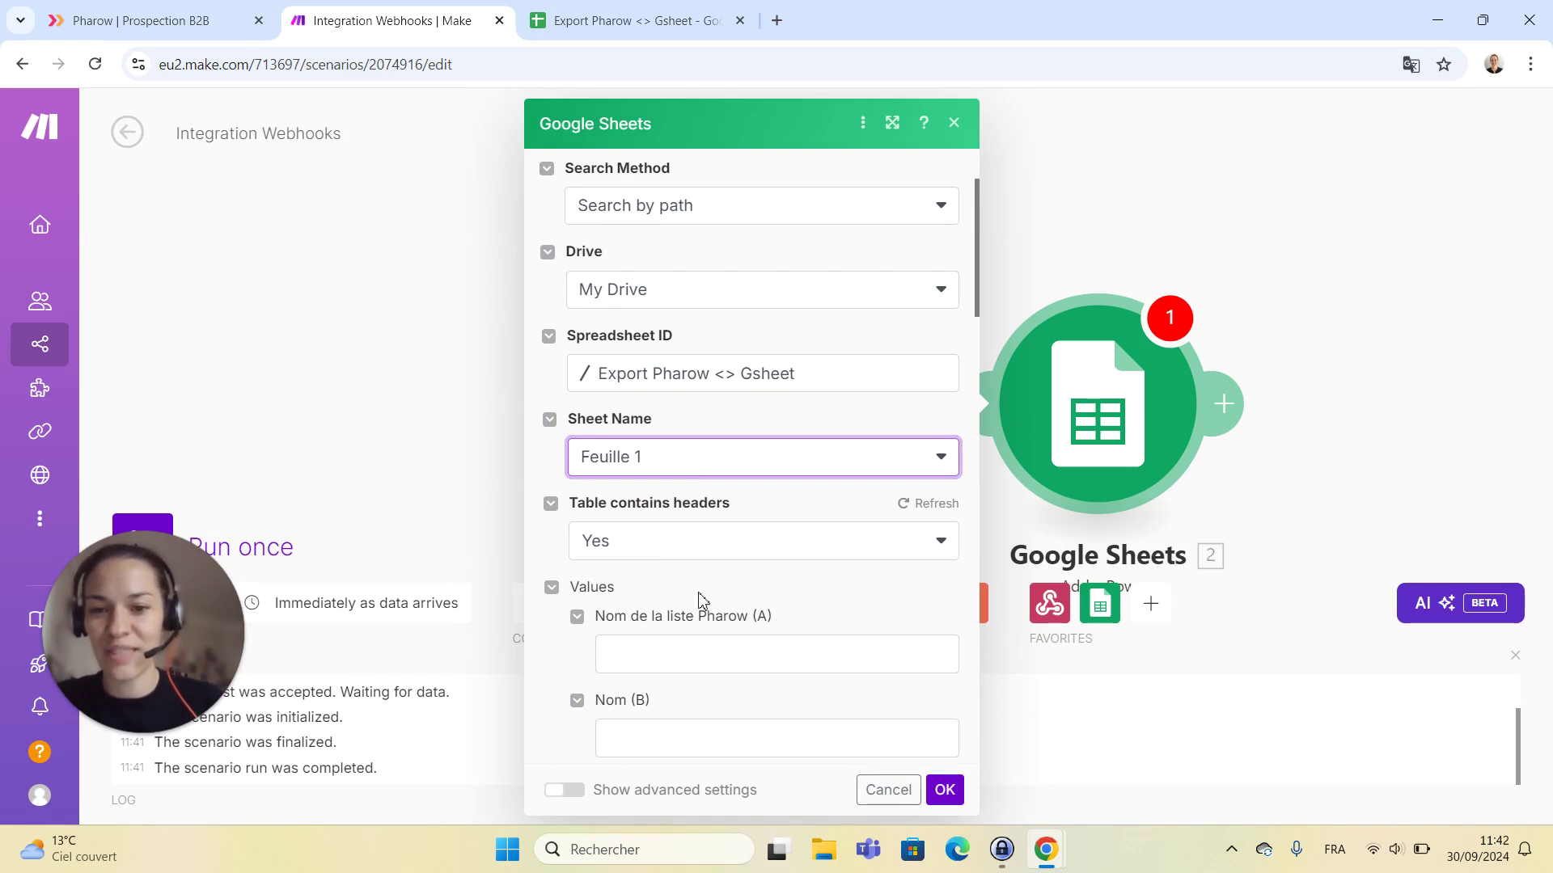
Switch to Google Sheets to review the column headers of "Export Pharow <> Gsheet", and return to Make
left_click(596, 21)
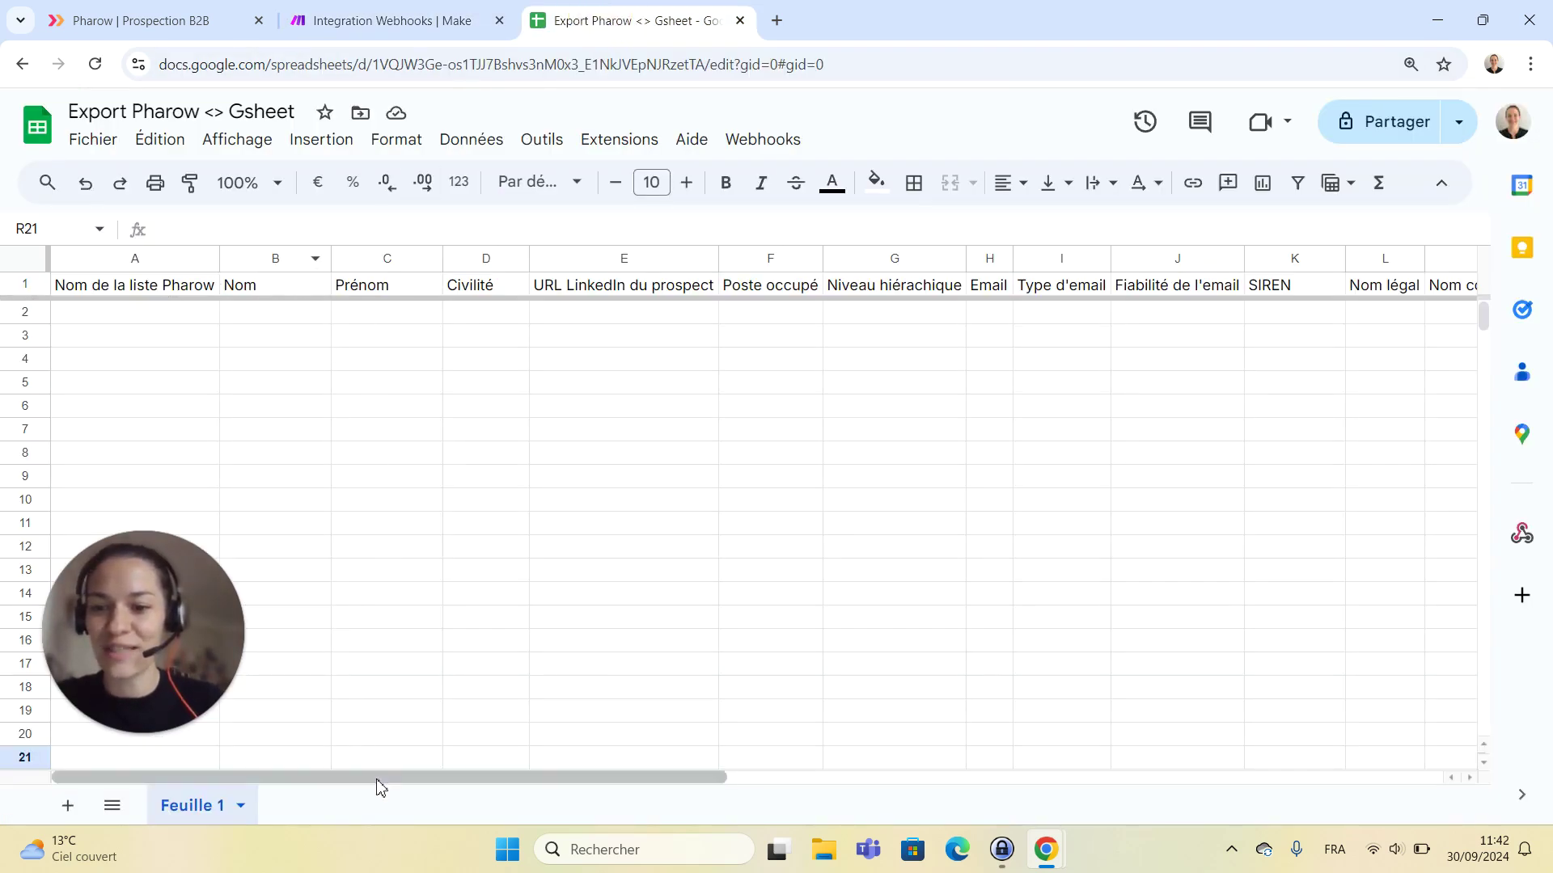
left_click_drag(376, 779, 270, 784)
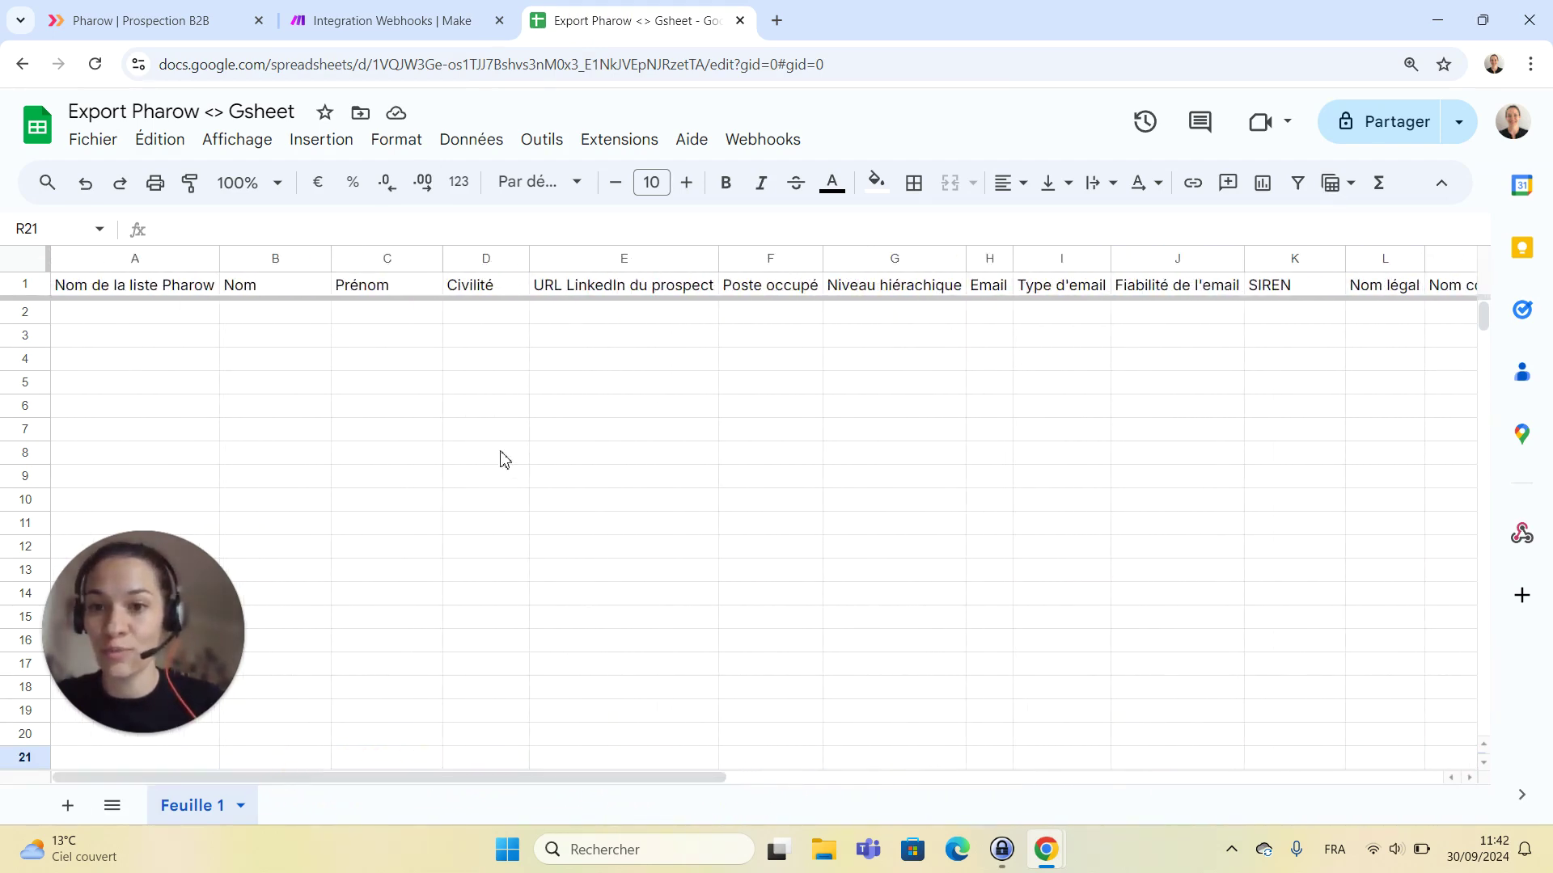
left_click(356, 22)
Map pharowListName to Nom de la liste Pharow (A), personLastName to Nom (B) and personFirstName to Prénom (C)
scroll(806, 540, "down", 4)
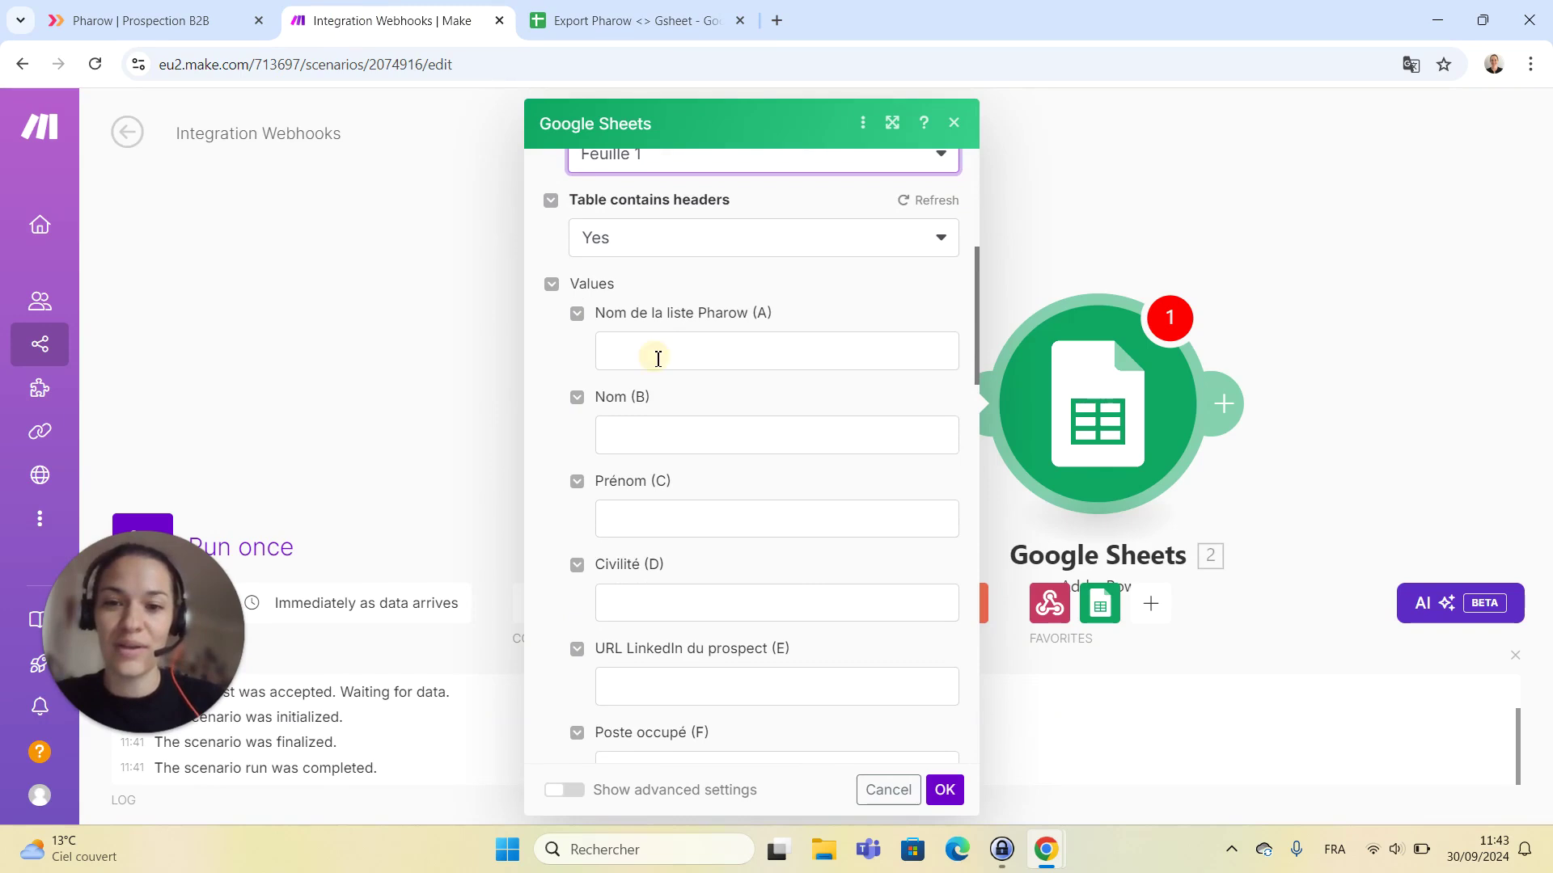
left_click(656, 356)
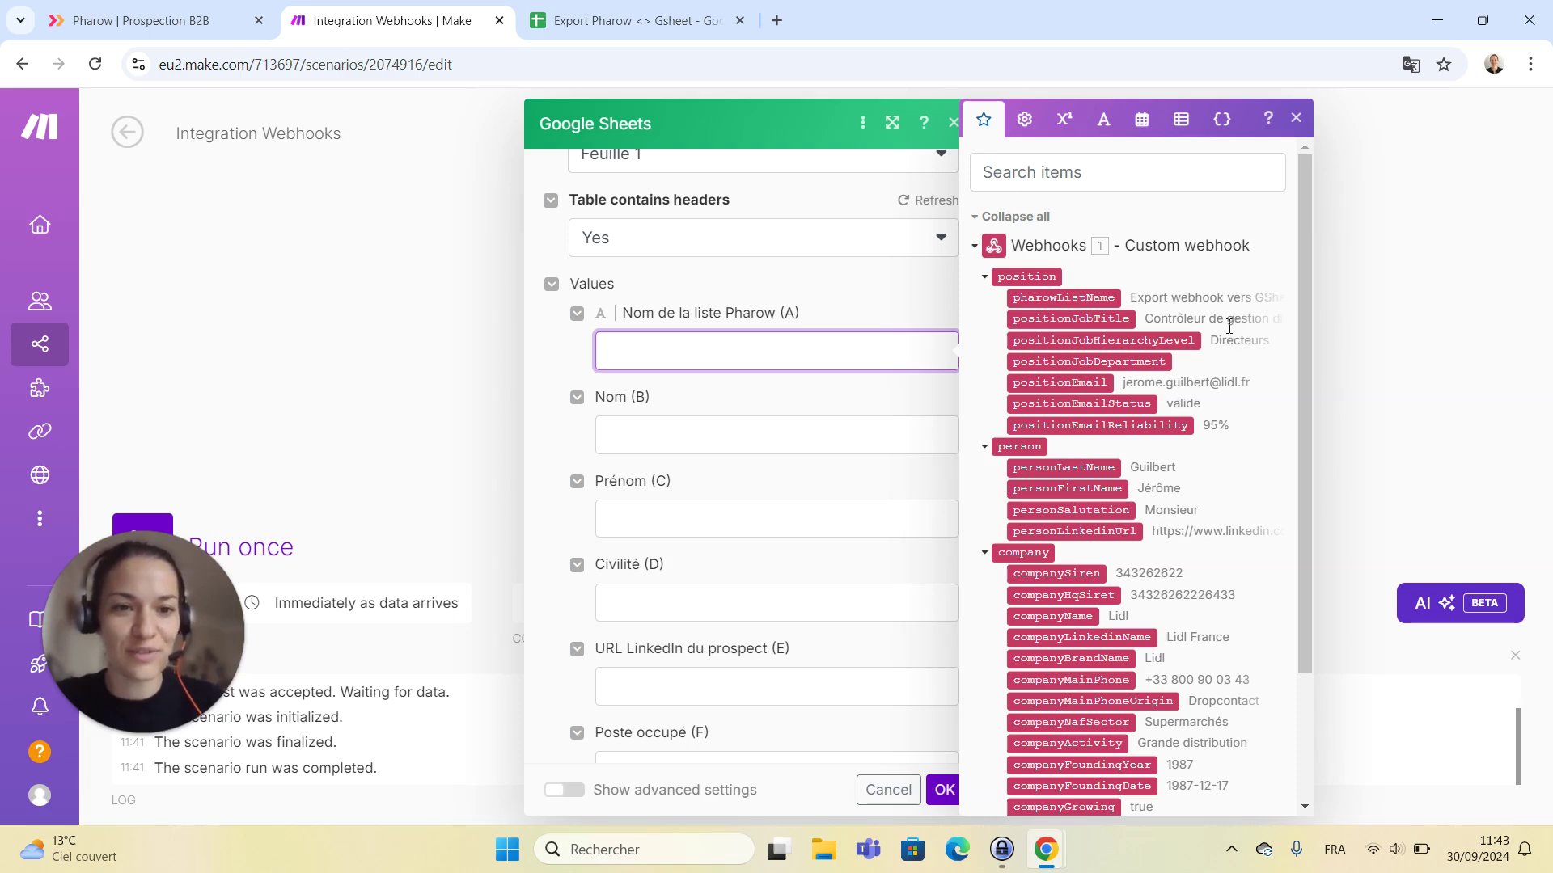
left_click(1063, 298)
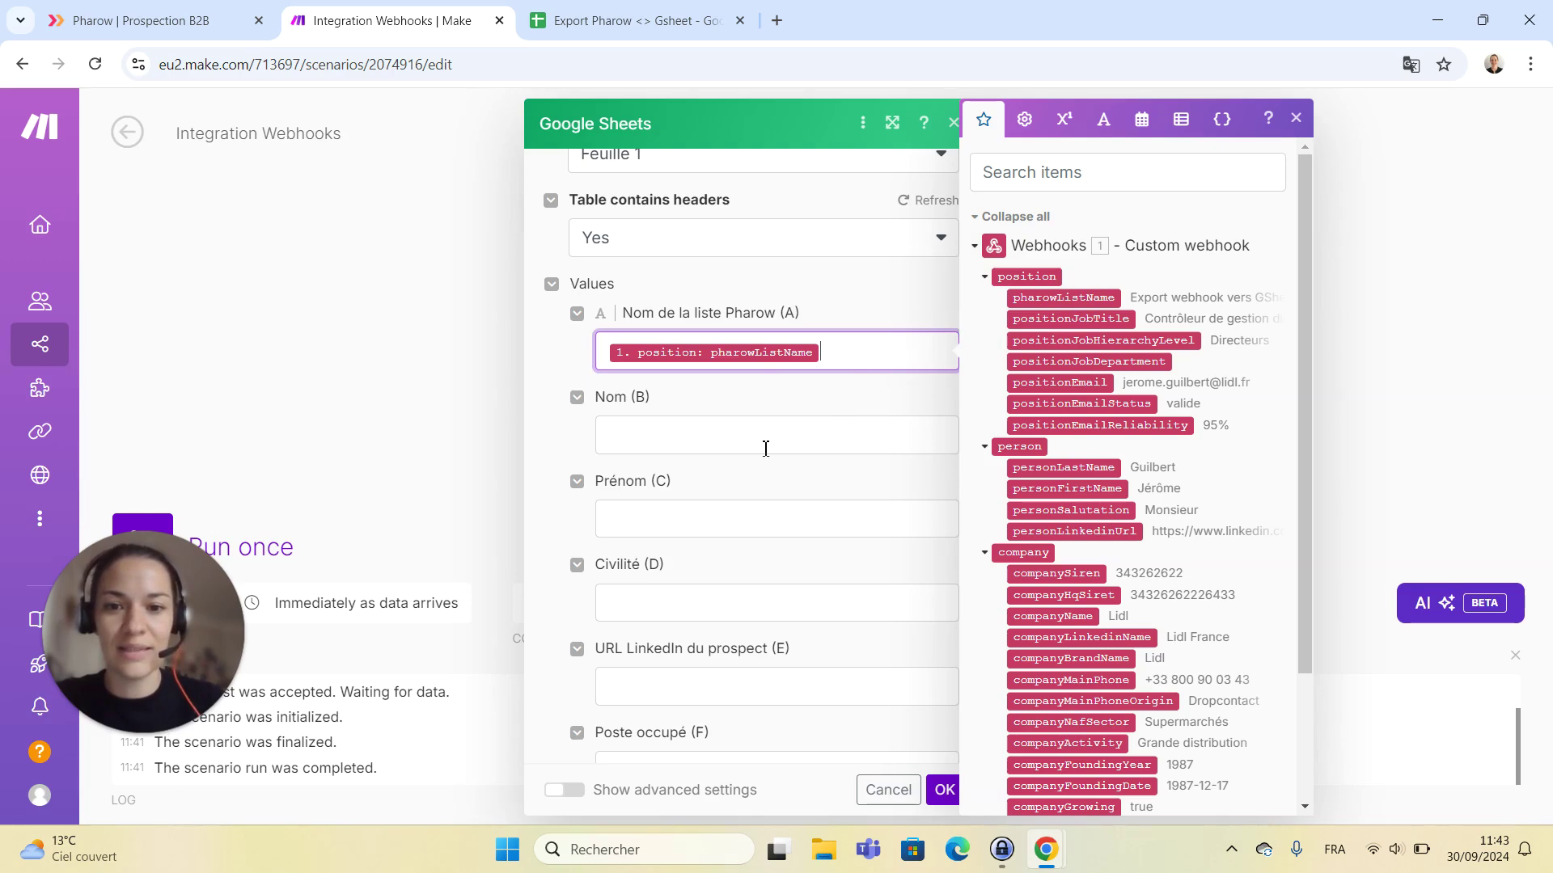
left_click(710, 431)
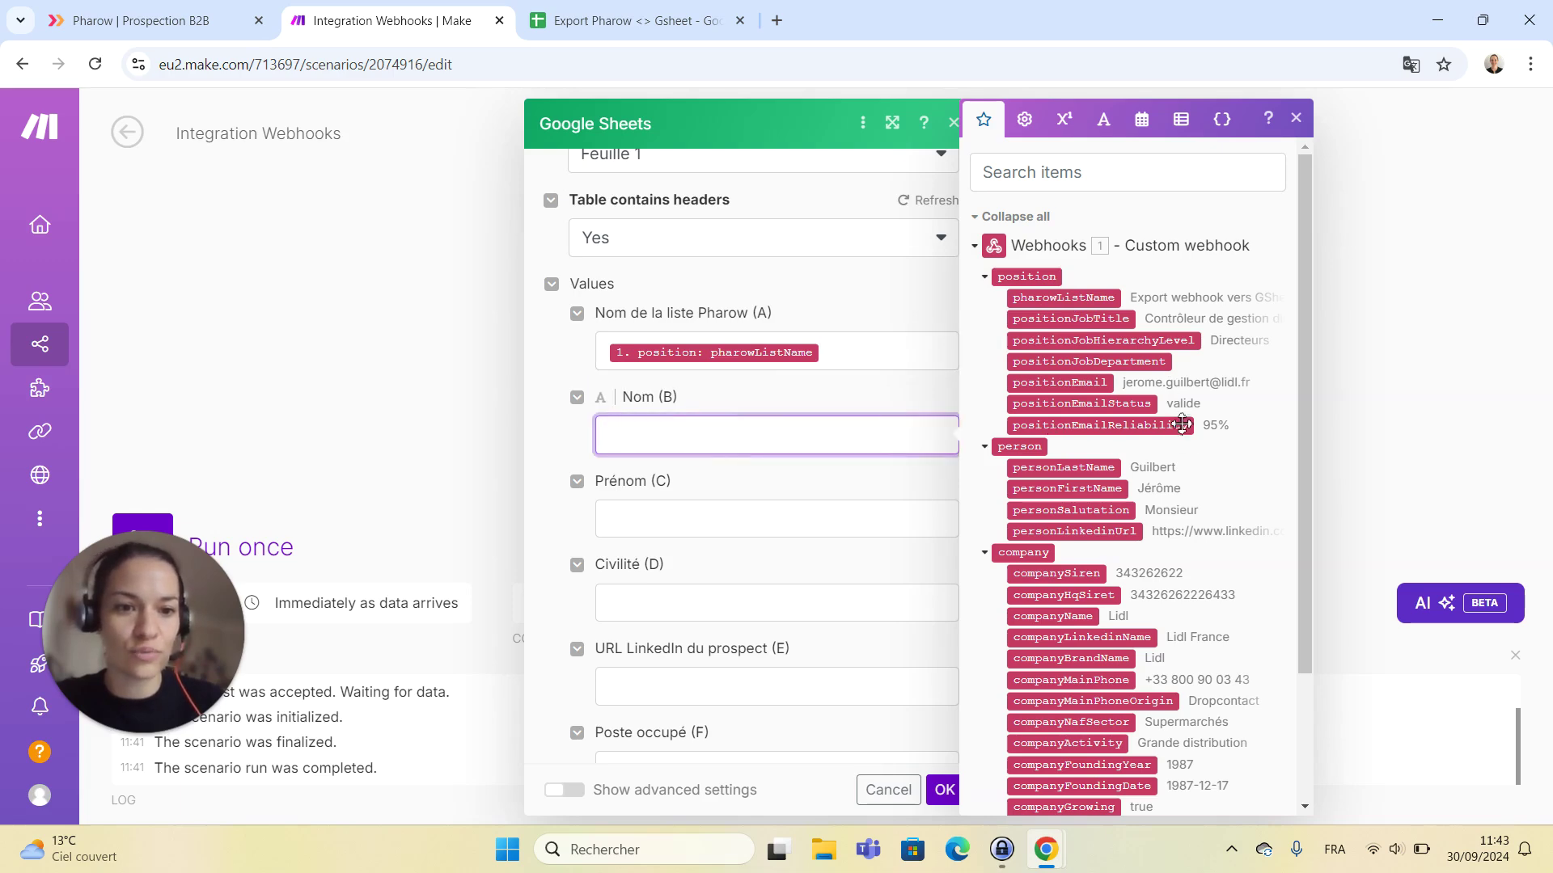
left_click(1066, 467)
left_click(832, 522)
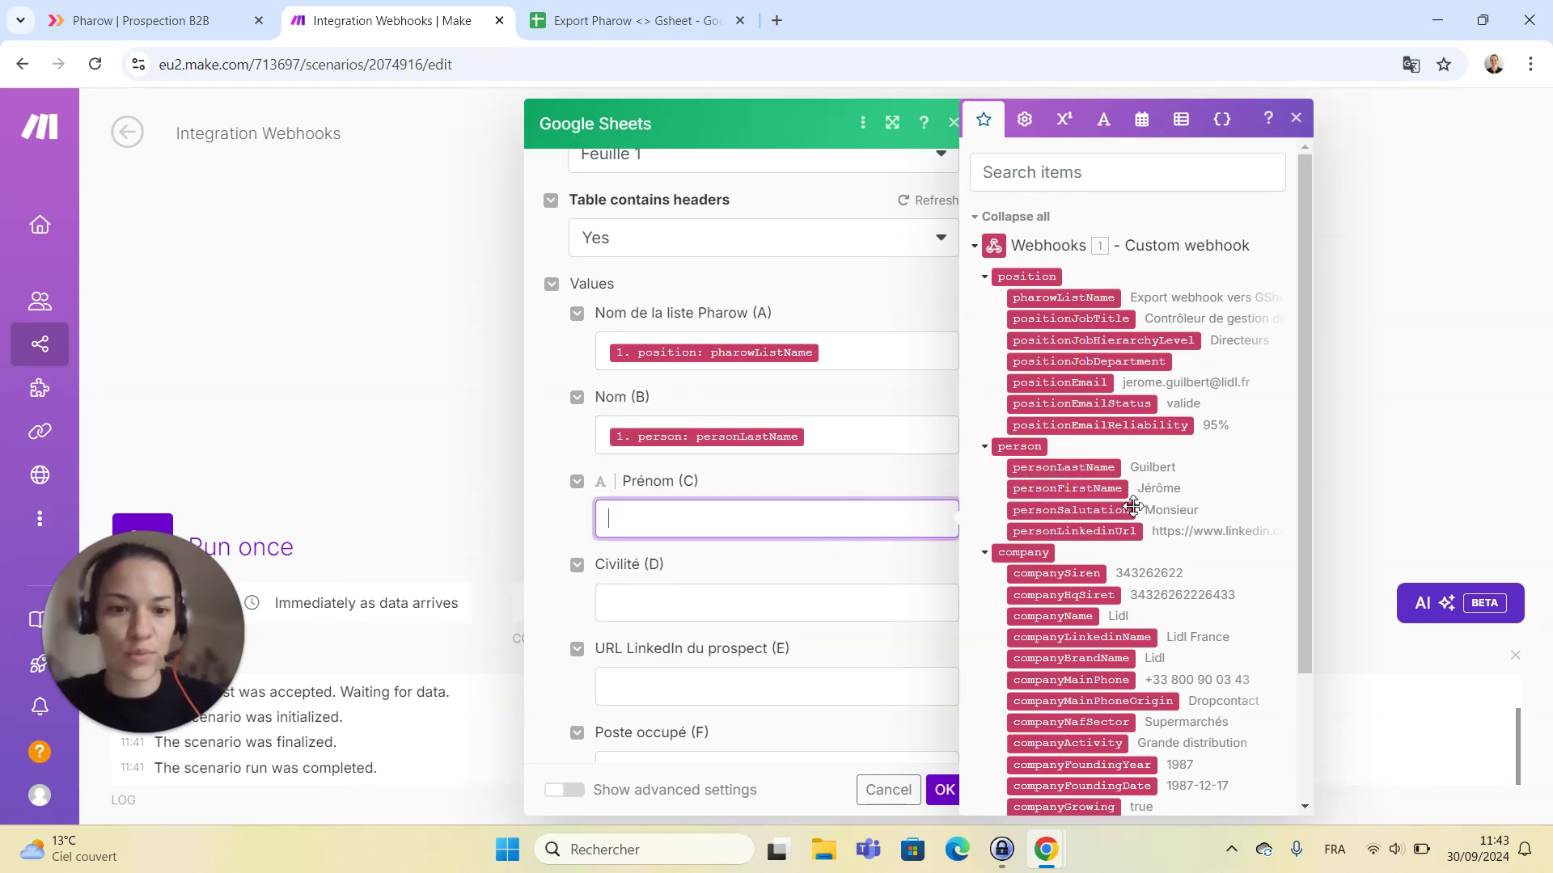
left_click(1099, 492)
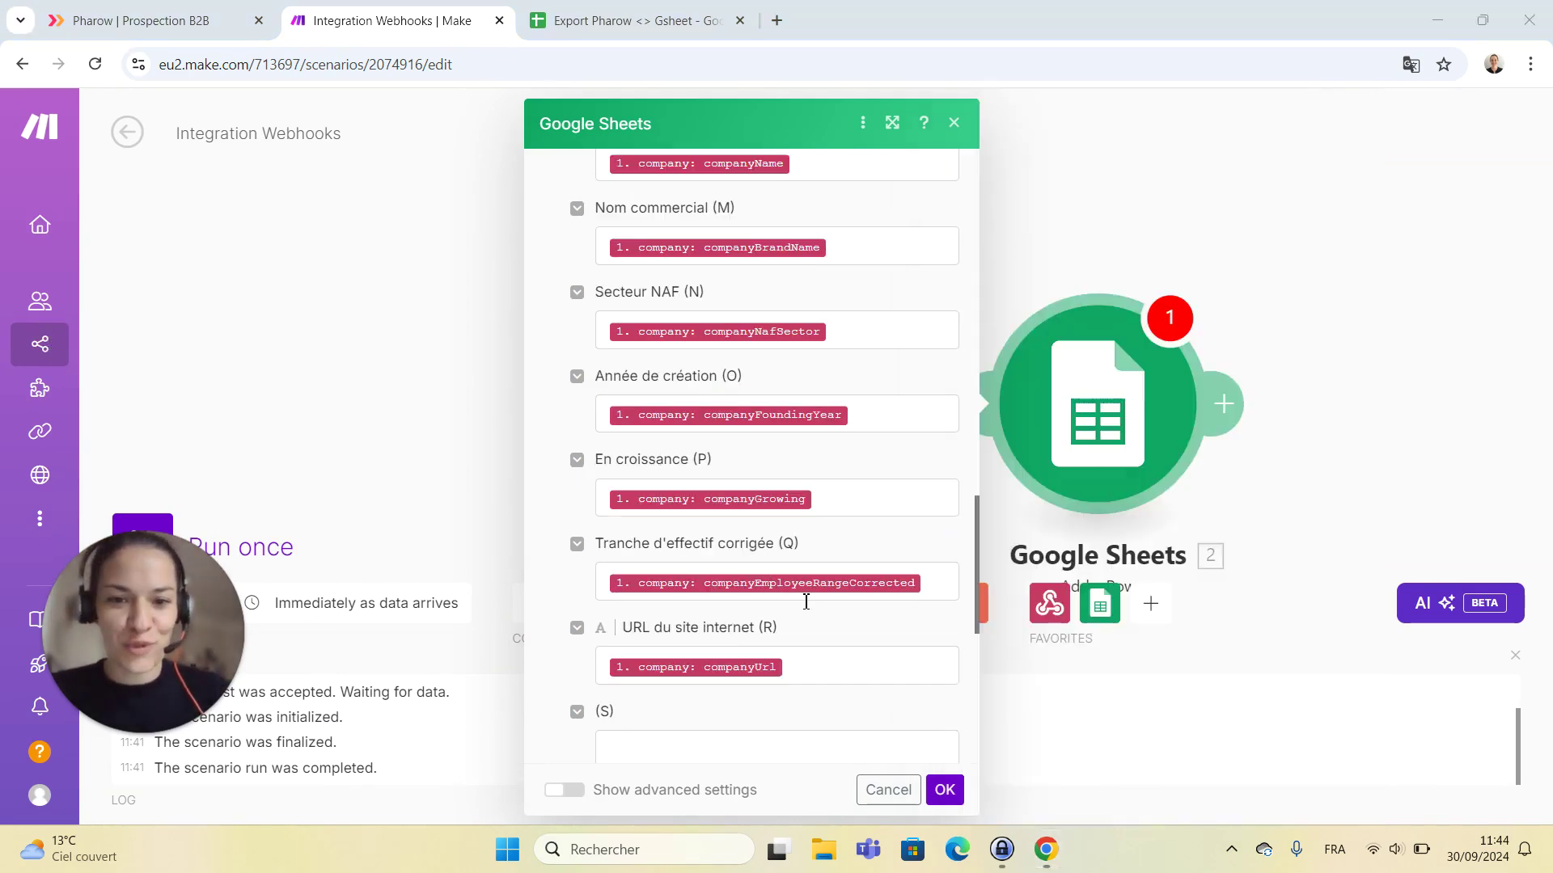
Review the mapped columns, confirm the Google Sheets module settings and save the scenario
scroll(804, 596, "down", 3)
scroll(806, 600, "up", 3)
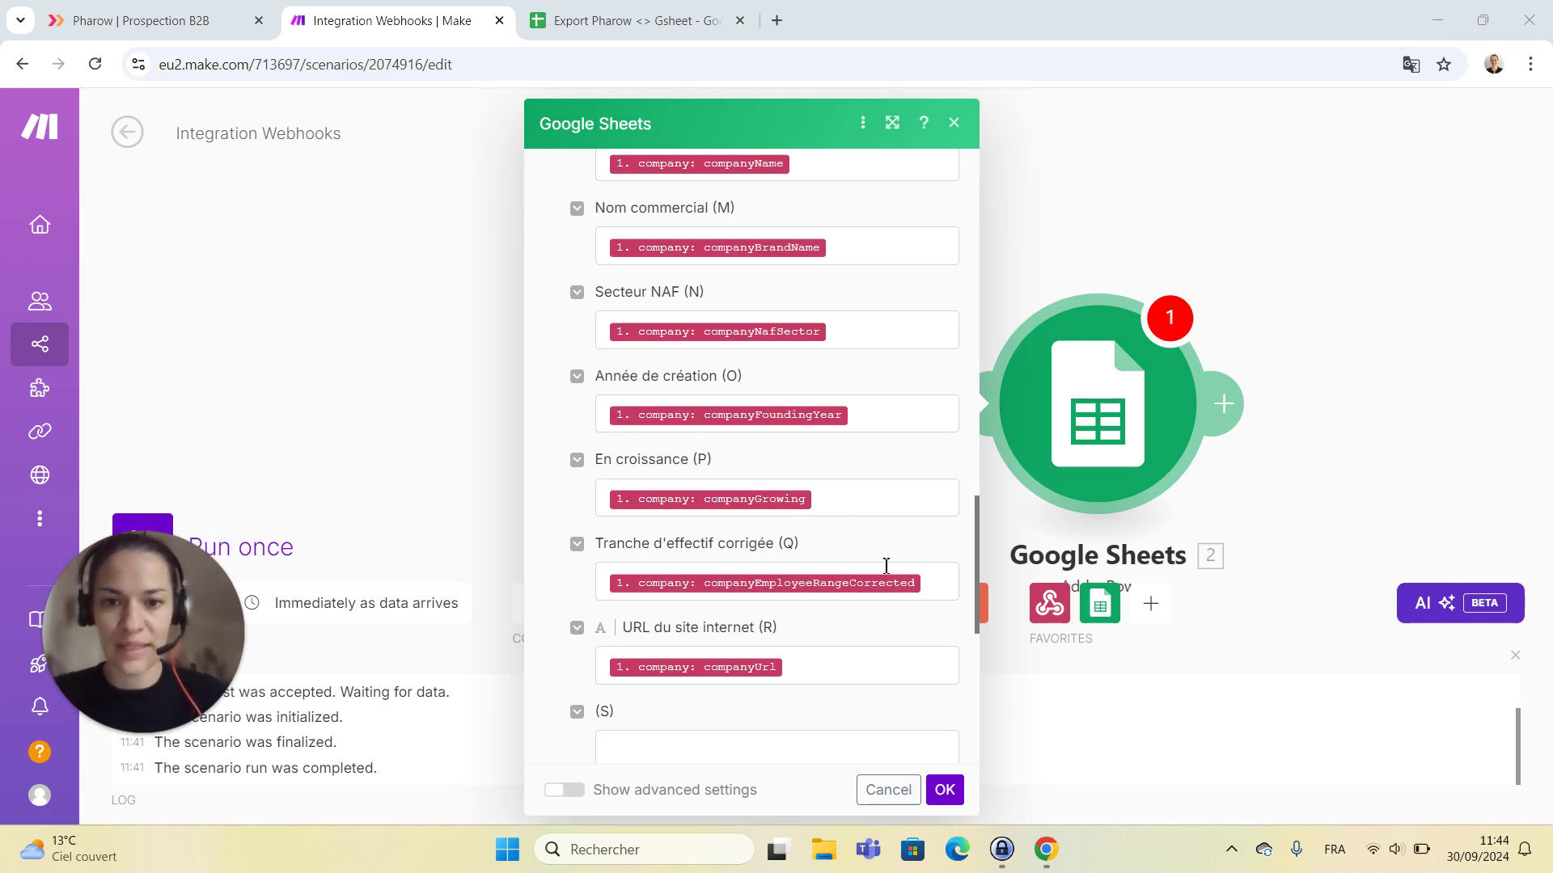
scroll(884, 566, "up", 9)
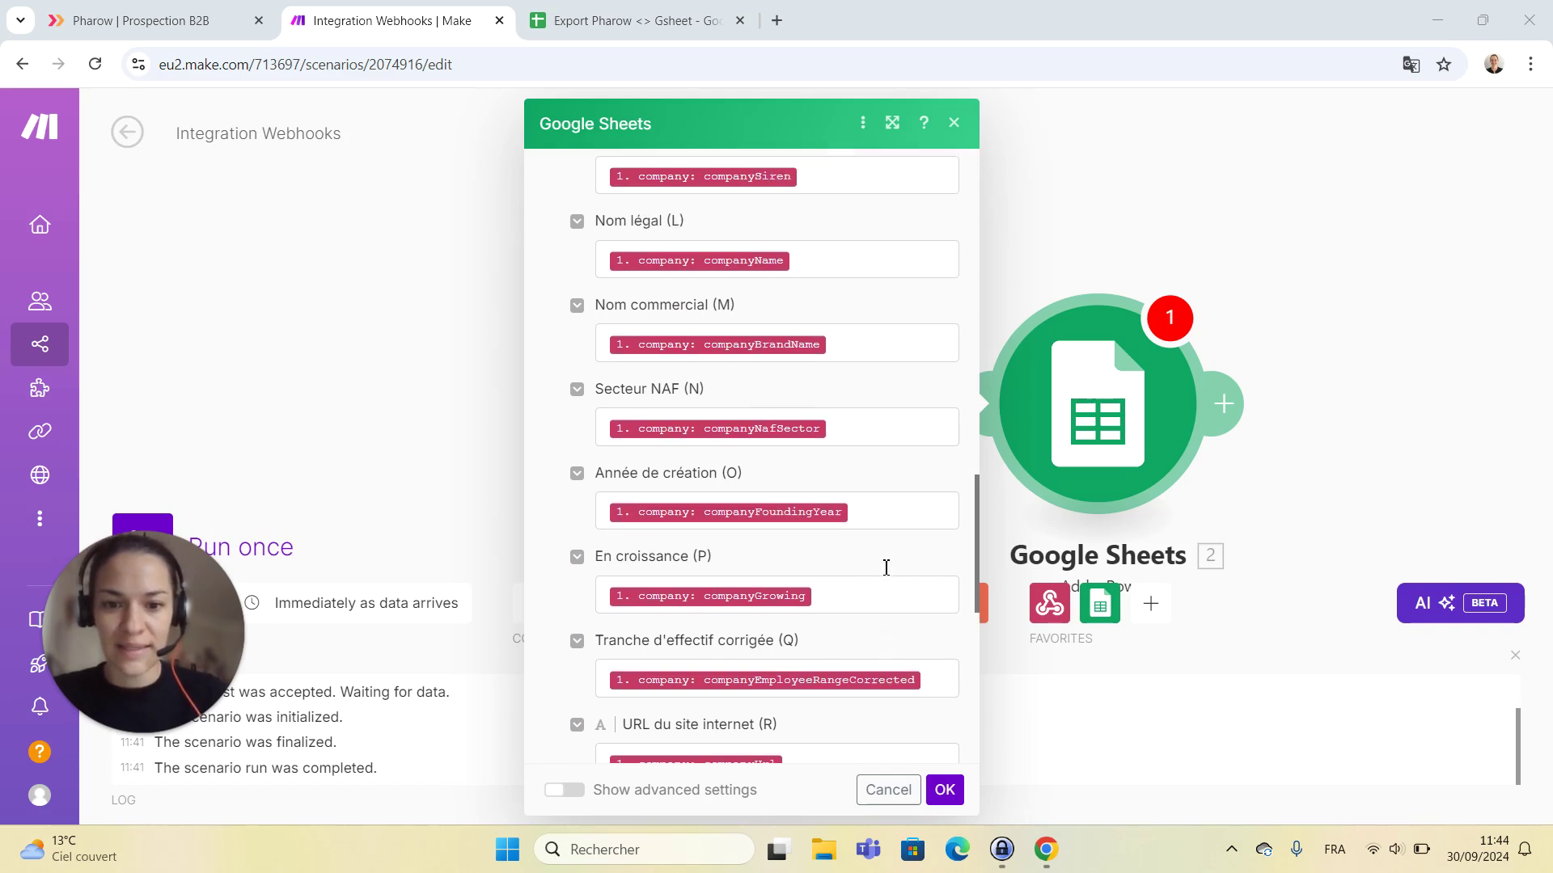
left_click(944, 790)
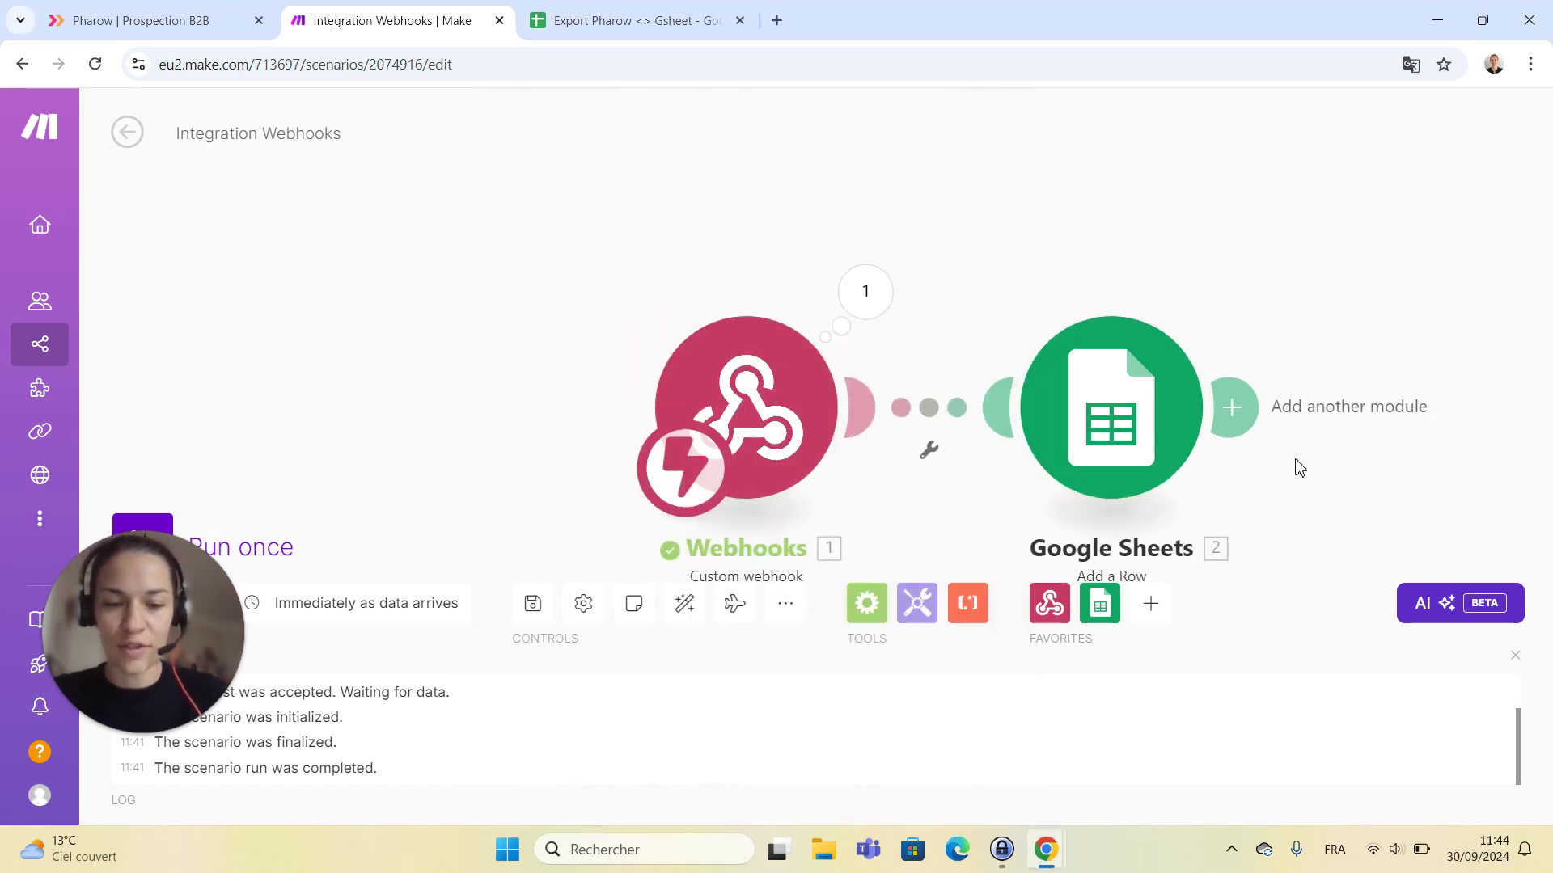
left_click_drag(1299, 468, 1206, 350)
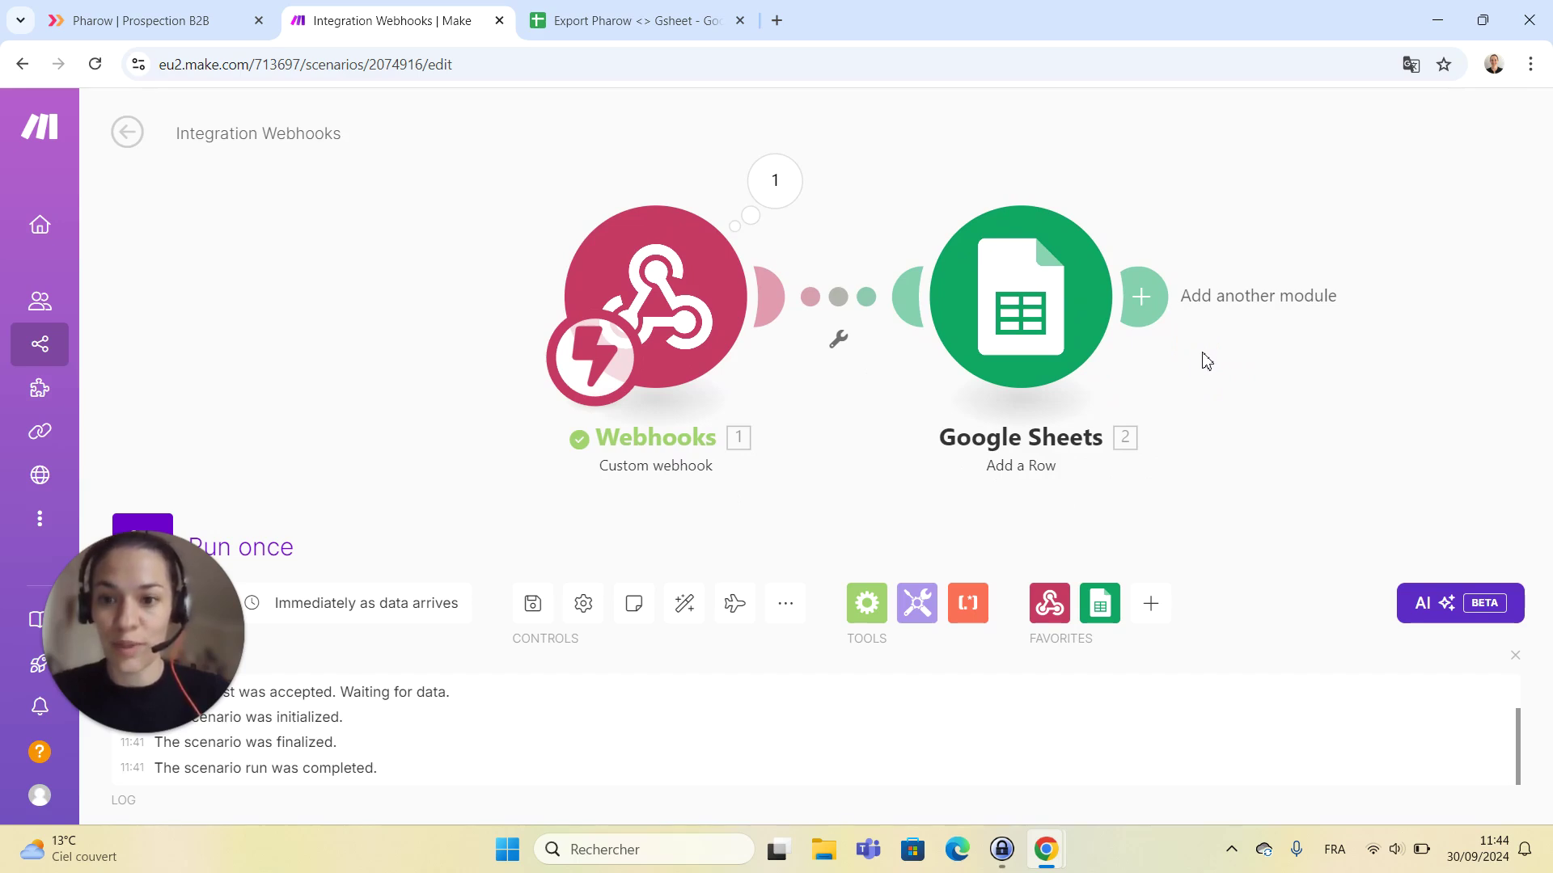
key("ctrl+s")
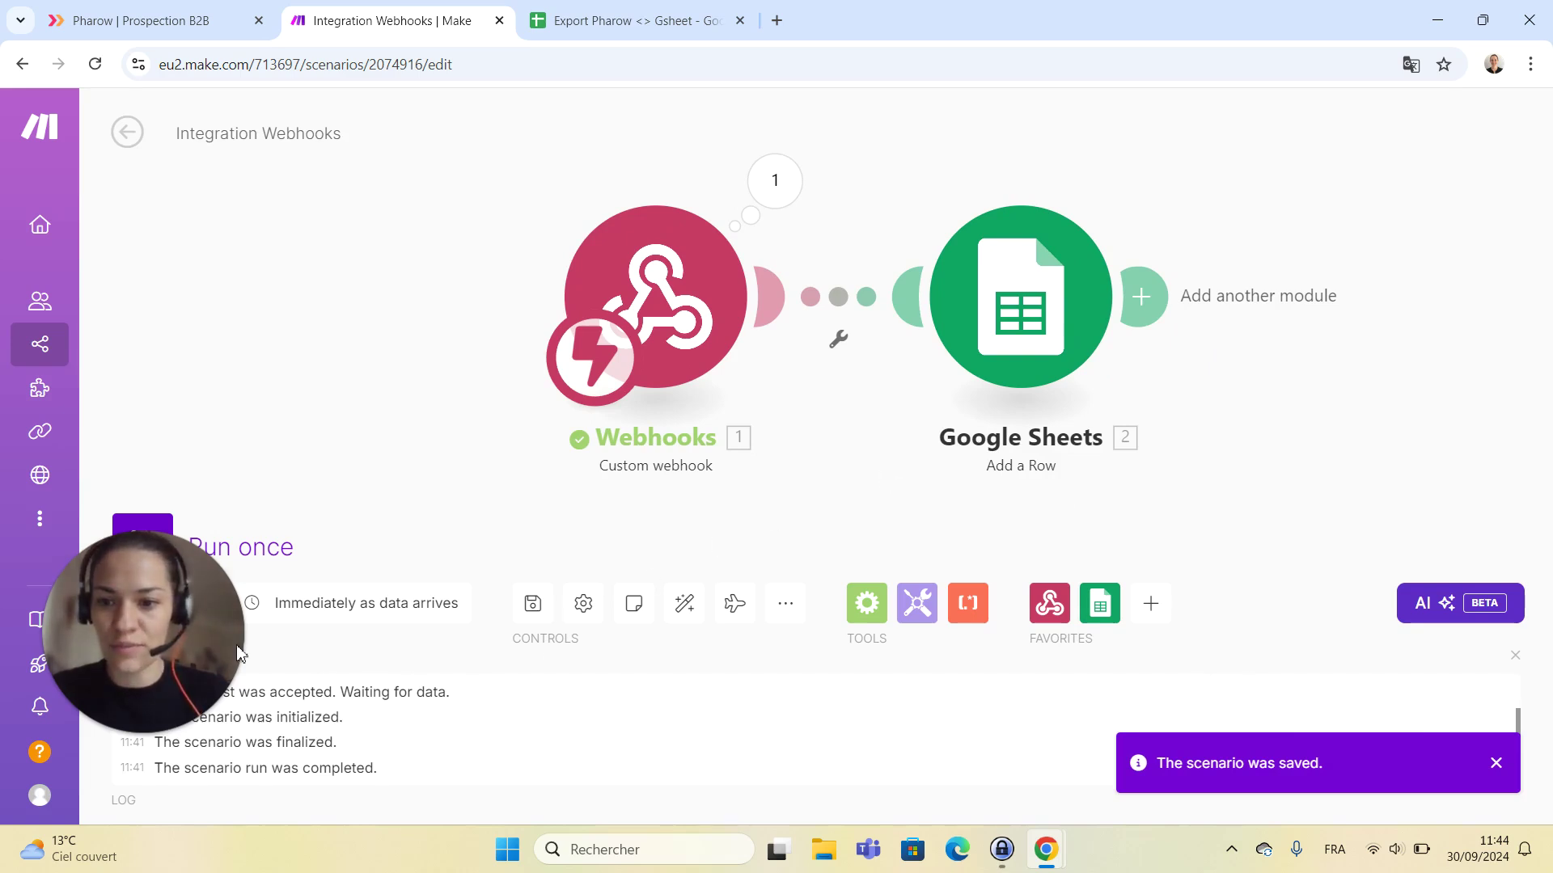
Run the scenario once, switch to Pharow and export the list's first prospect, at Lidl, to the webhook
left_click(143, 553)
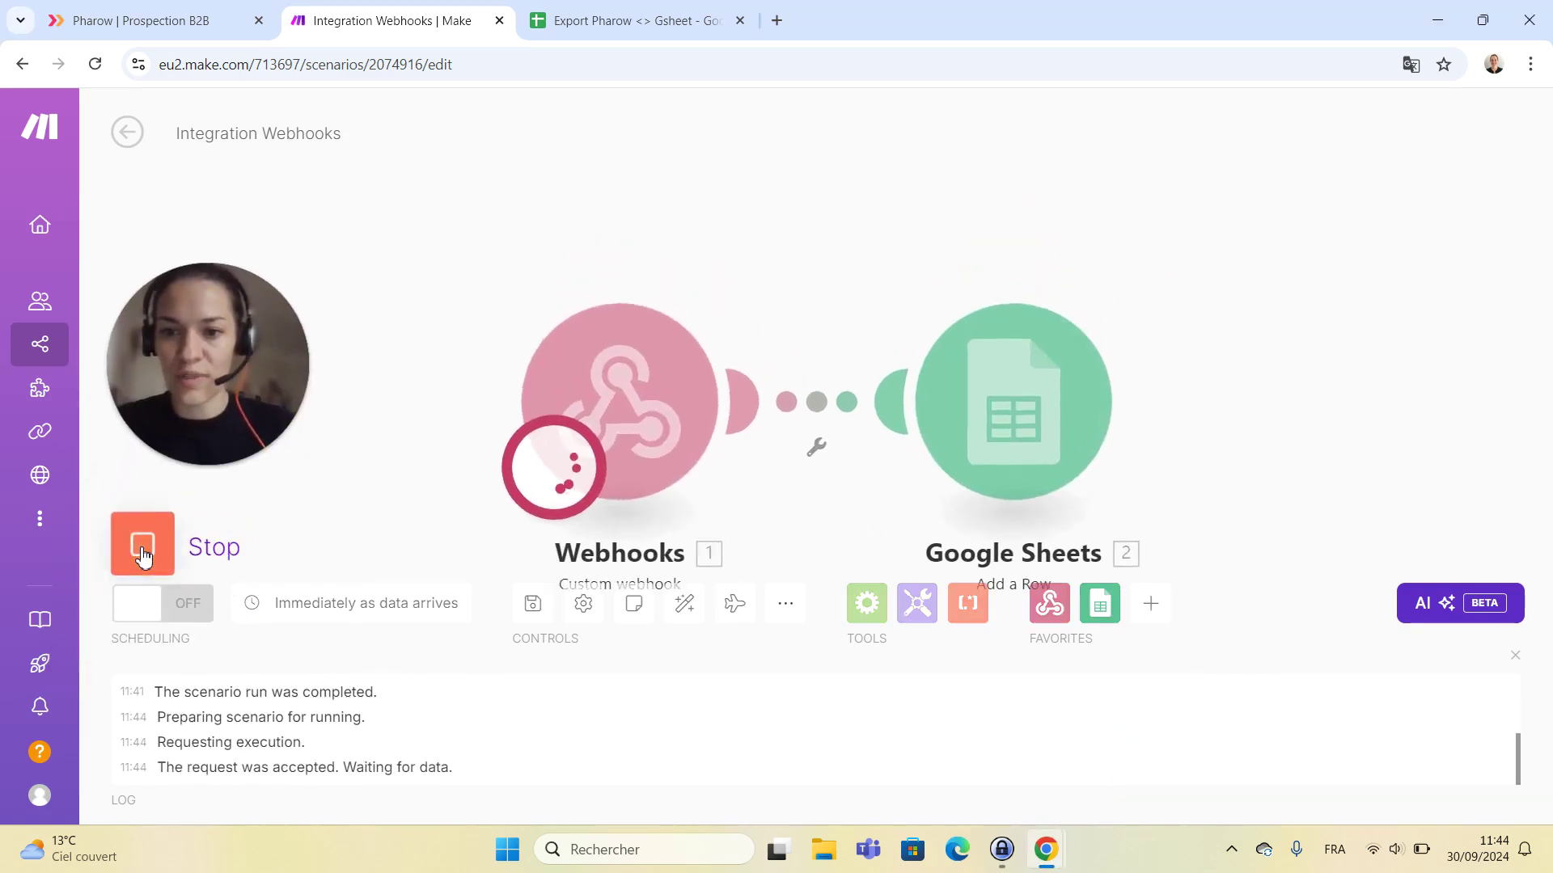
left_click(142, 21)
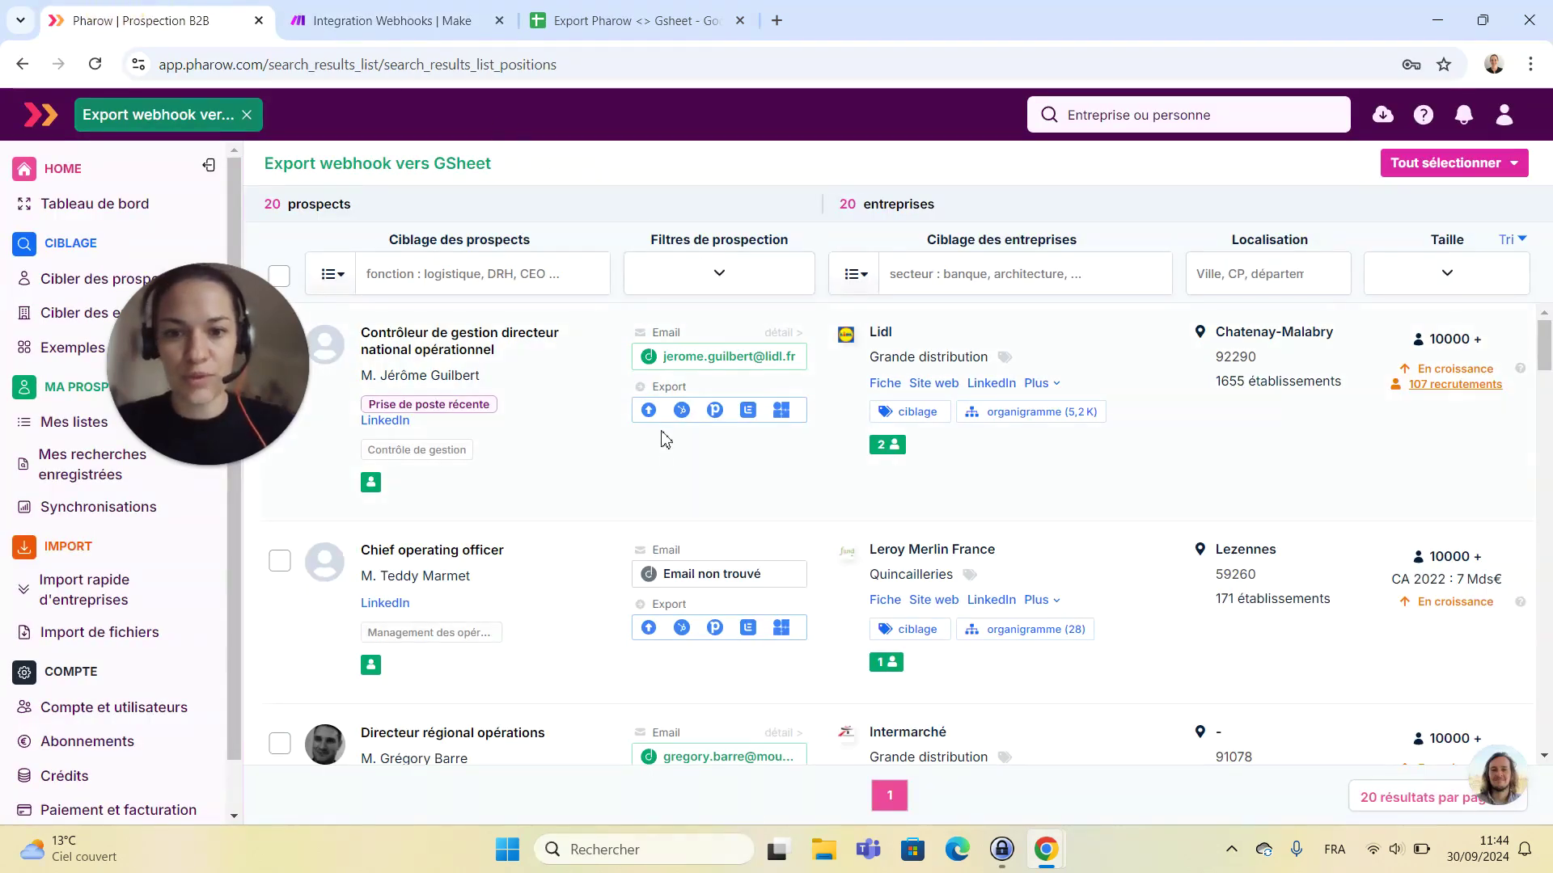
left_click(648, 410)
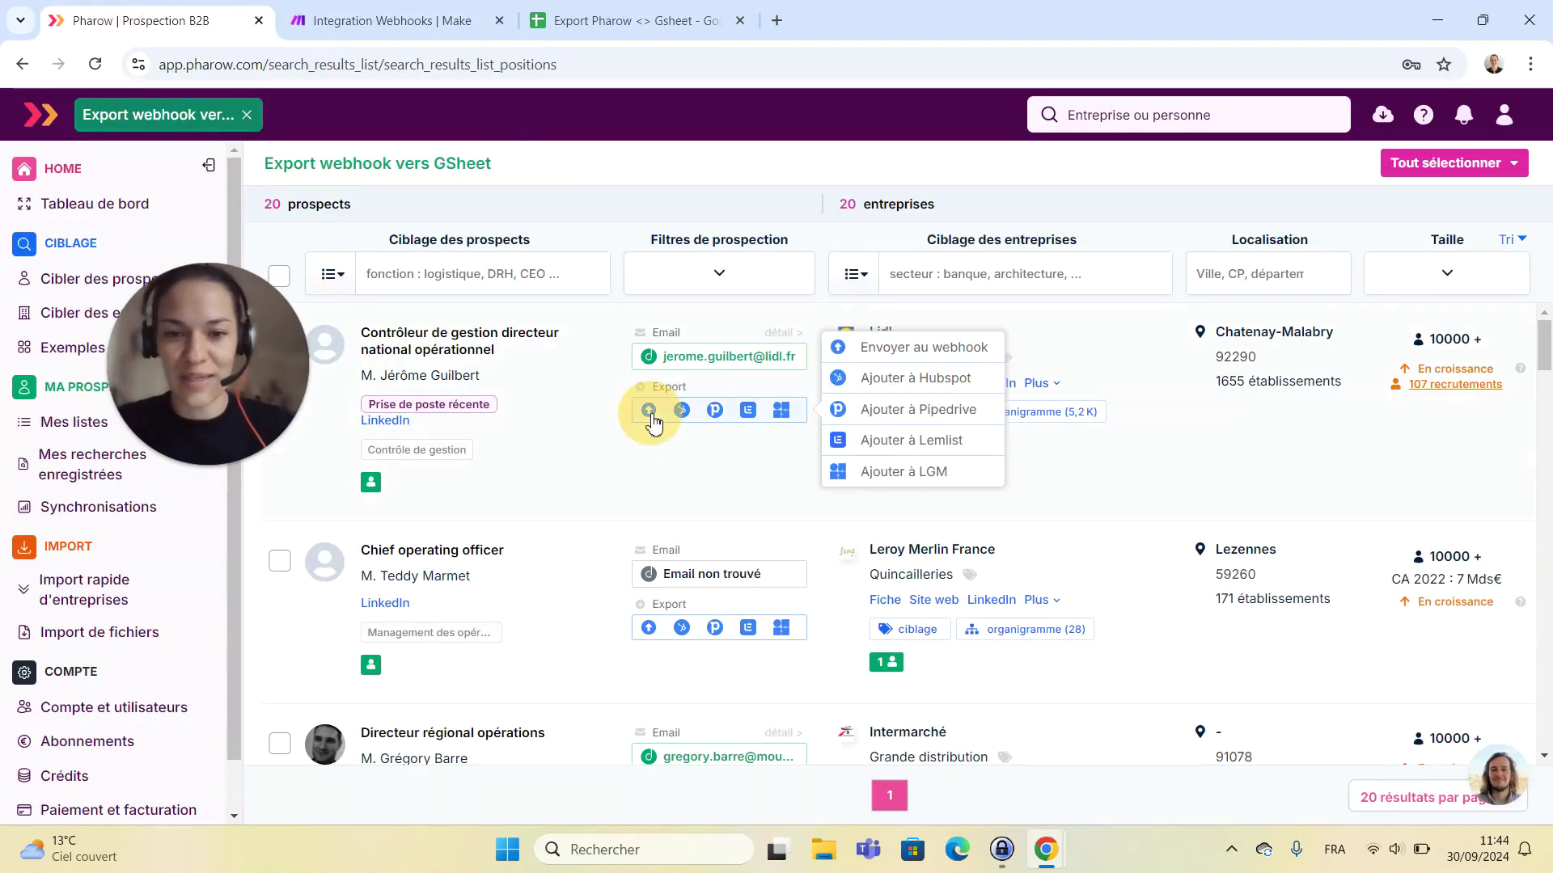
left_click(943, 356)
left_click(750, 328)
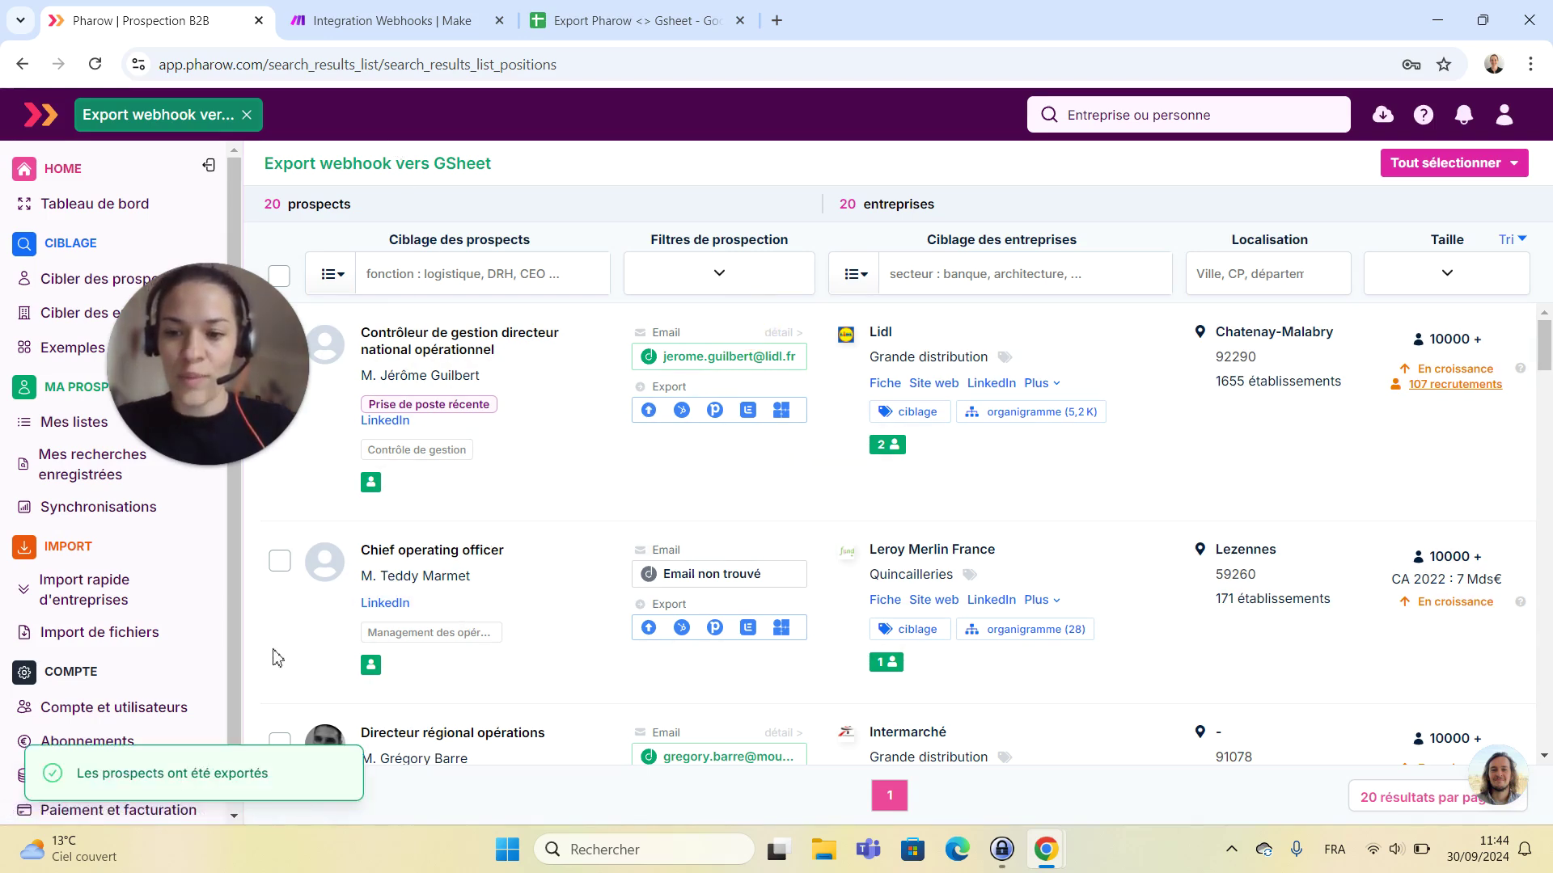
Check the scenario run in Make and inspect the exported prospect's row across all columns in Google Sheets
left_click(392, 22)
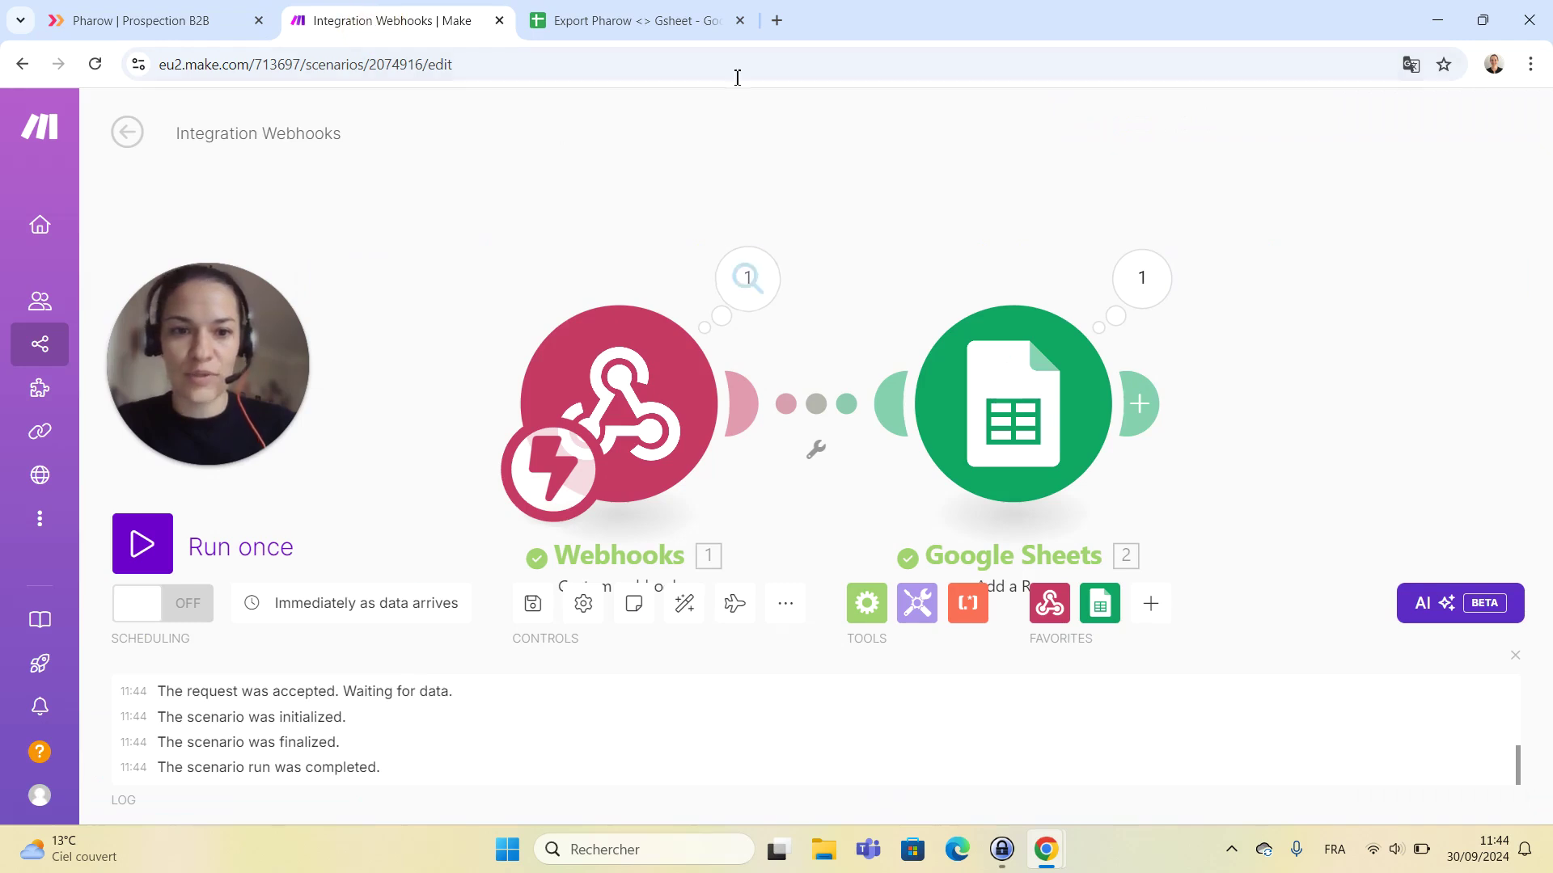
left_click(670, 14)
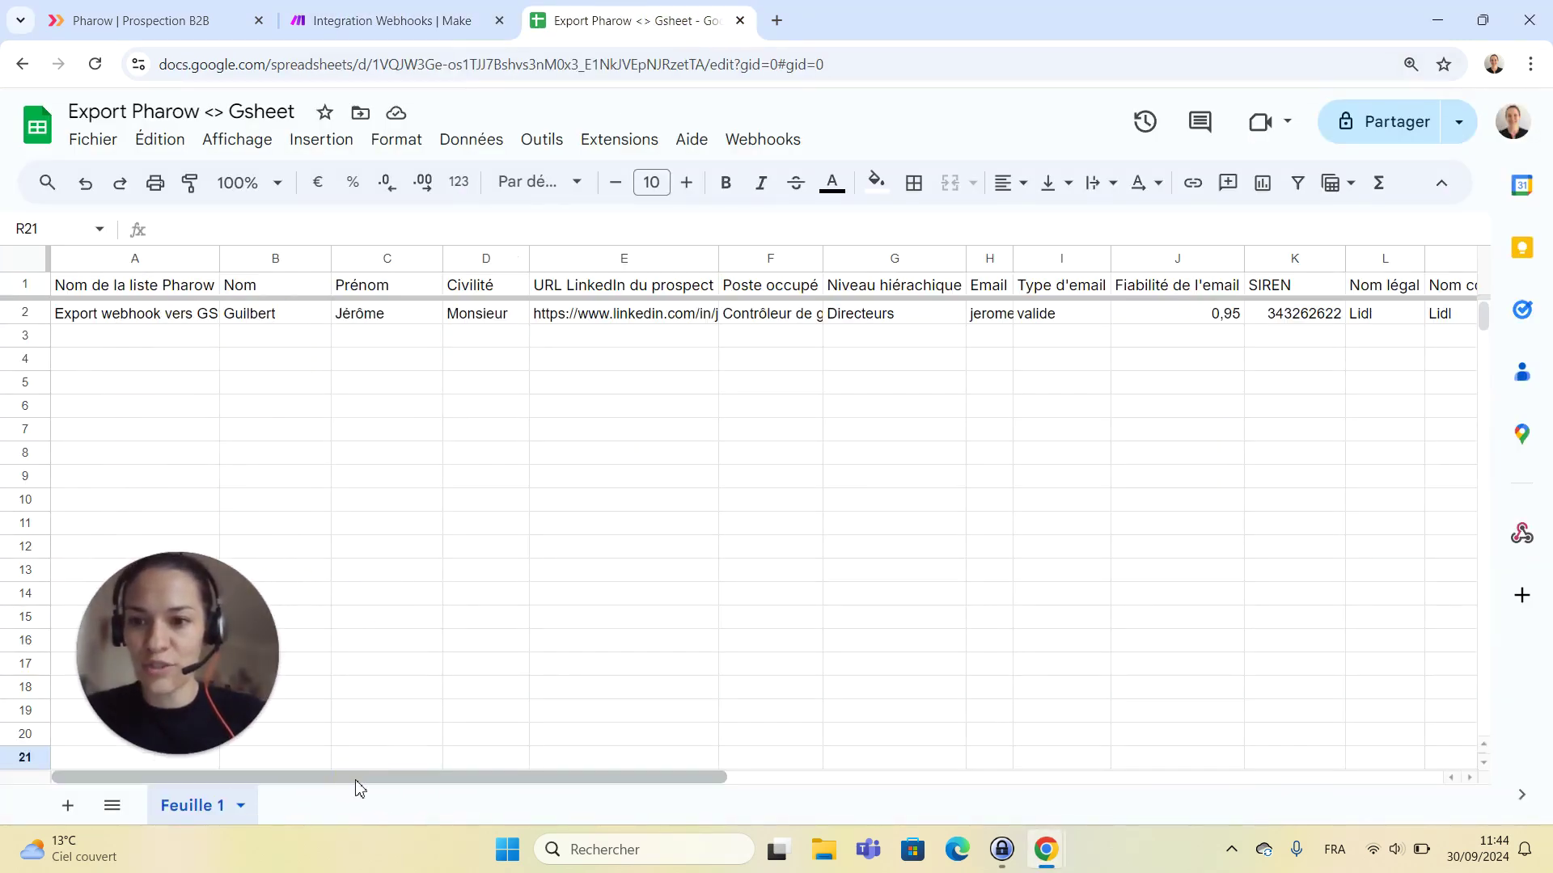
left_click_drag(360, 781, 922, 794)
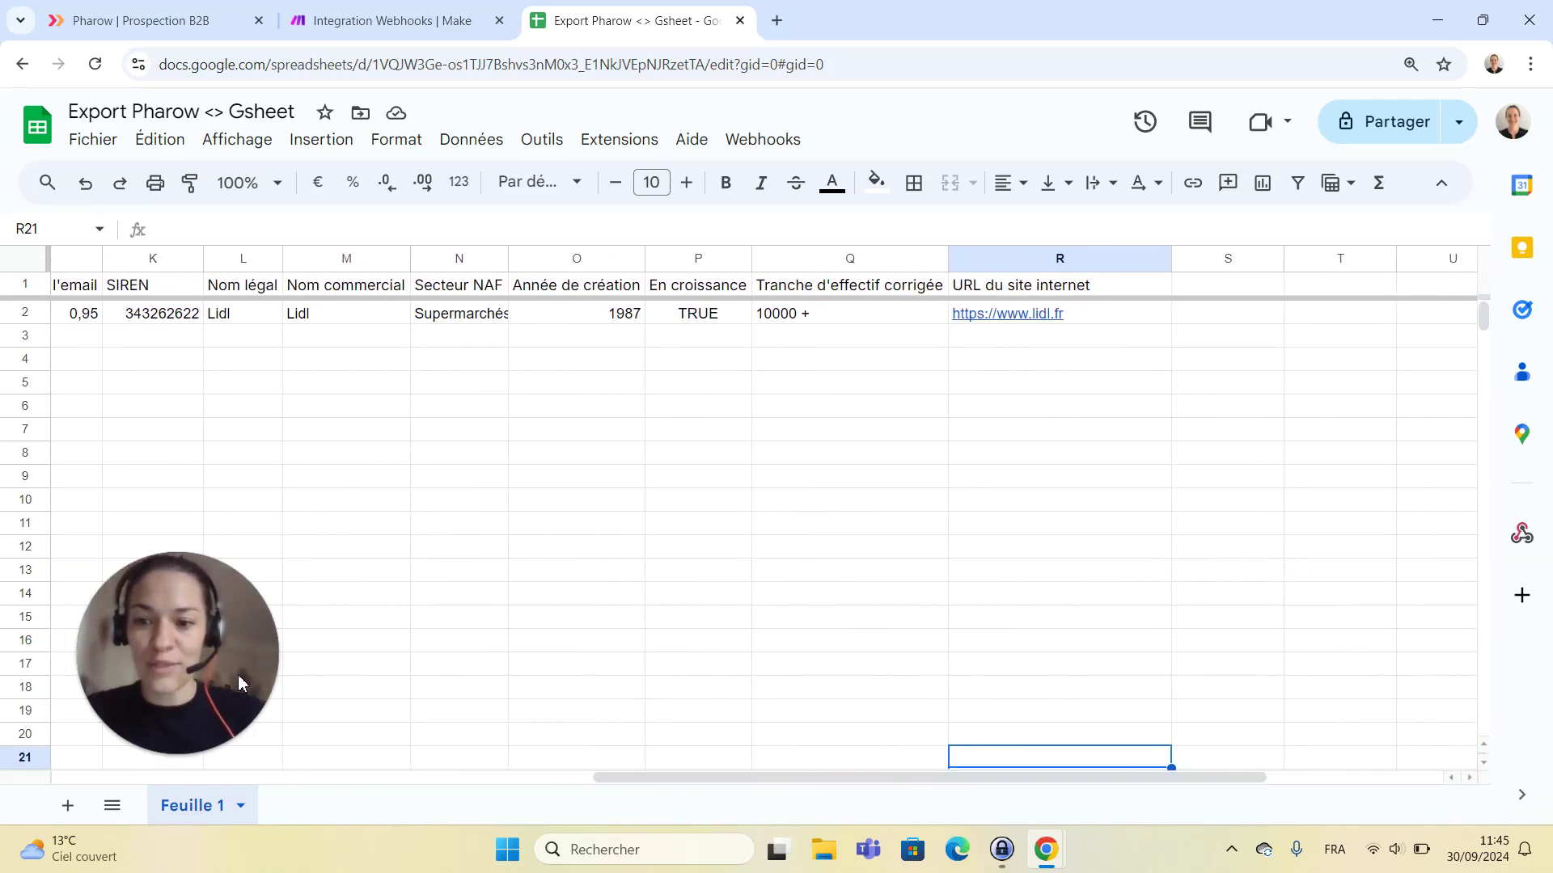
Title column S "Scoring" in S1 and enter the formula =IFS(P2=TRUE;5) in S2
left_click(1248, 286)
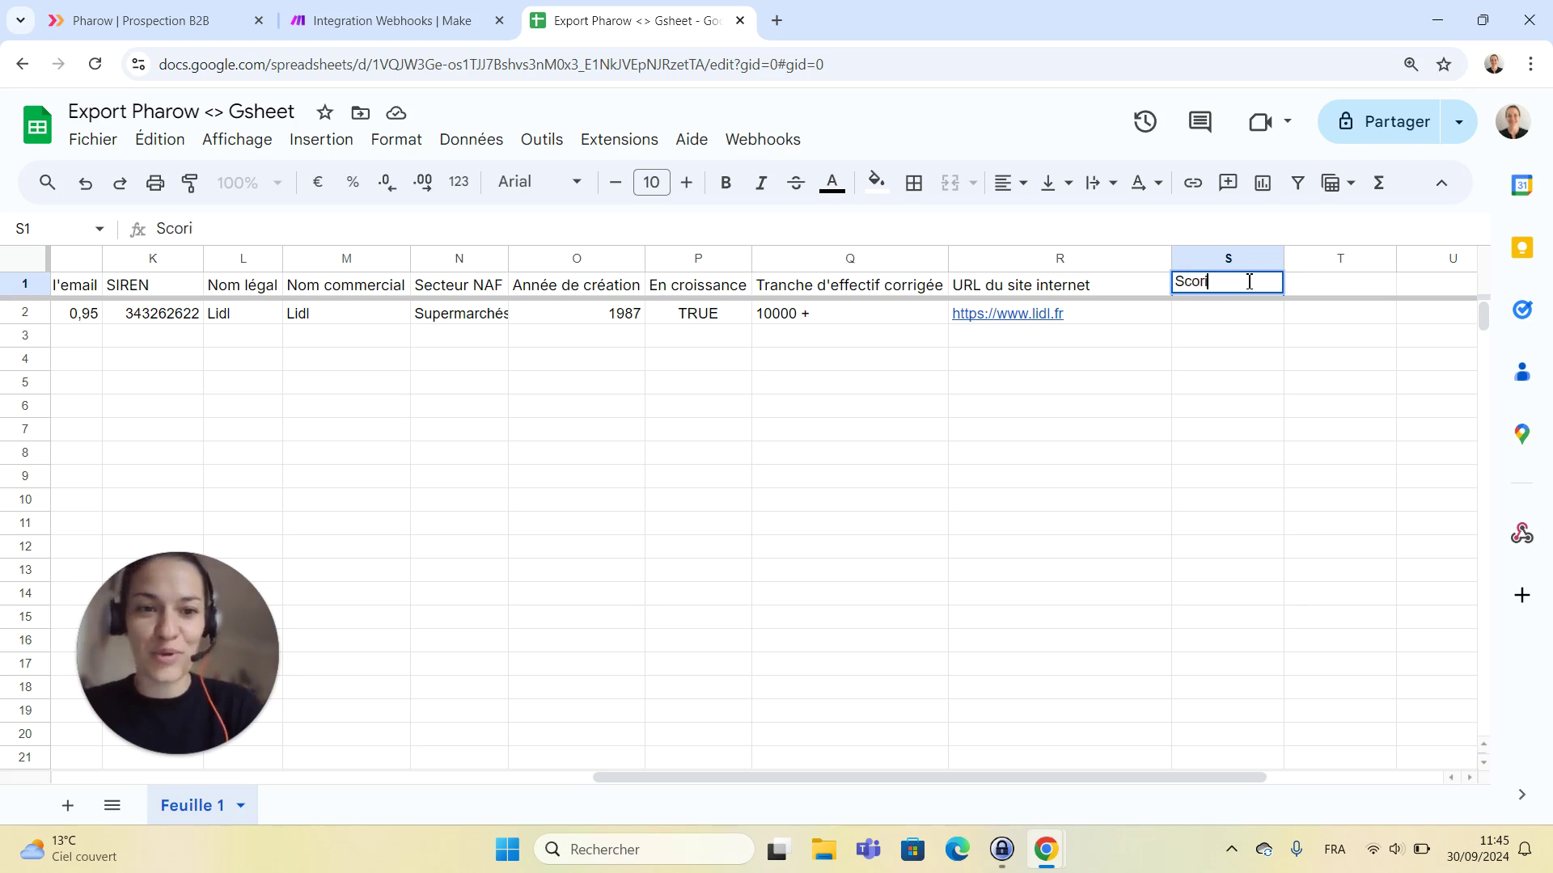
left_click(1224, 305)
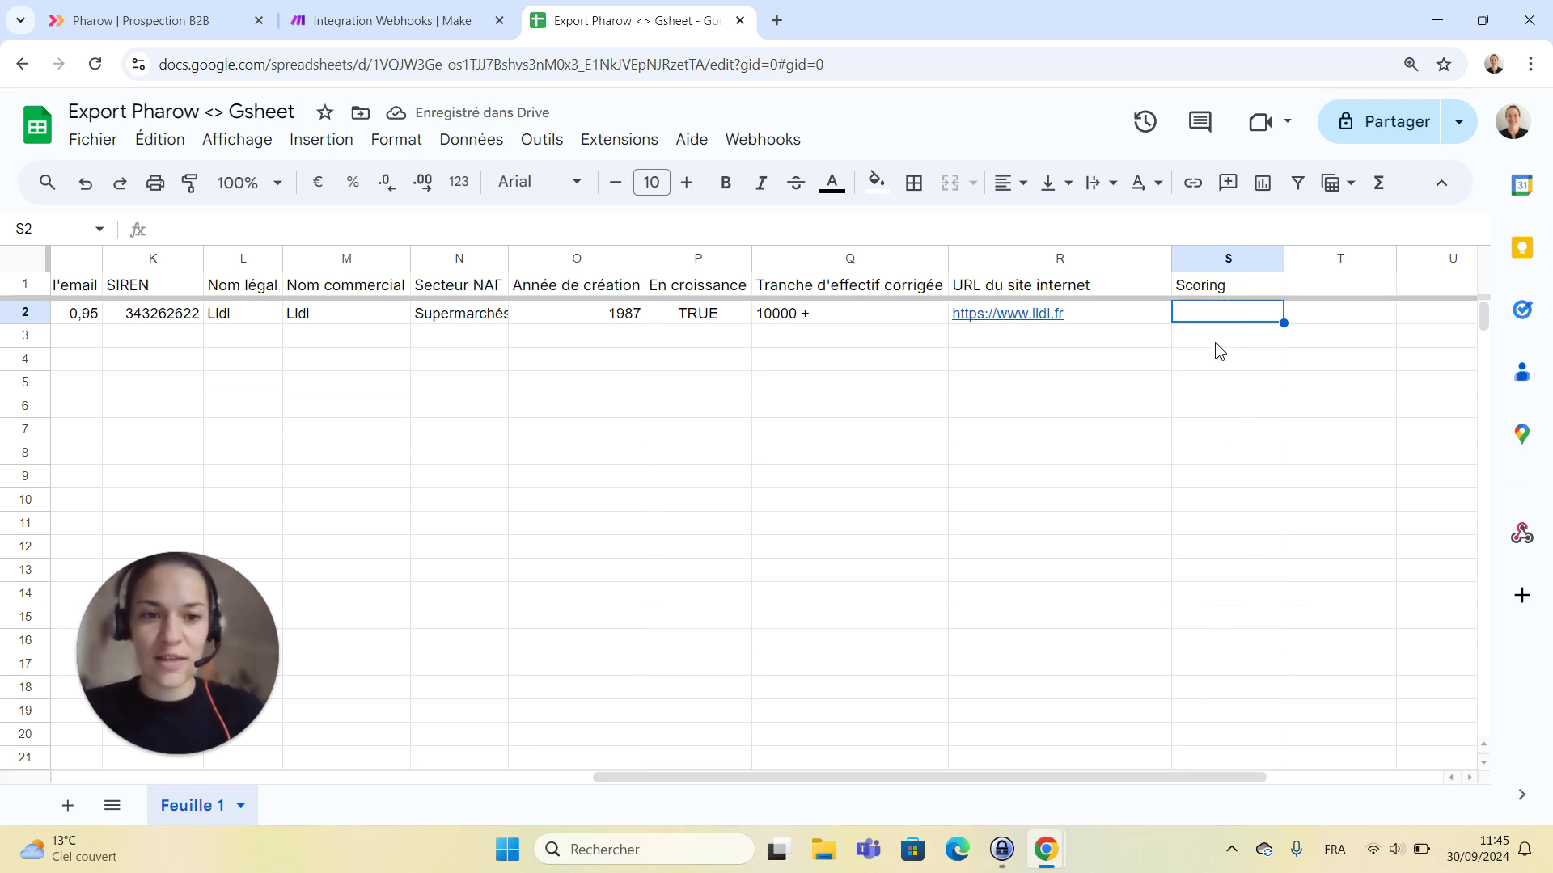
type("=IF")
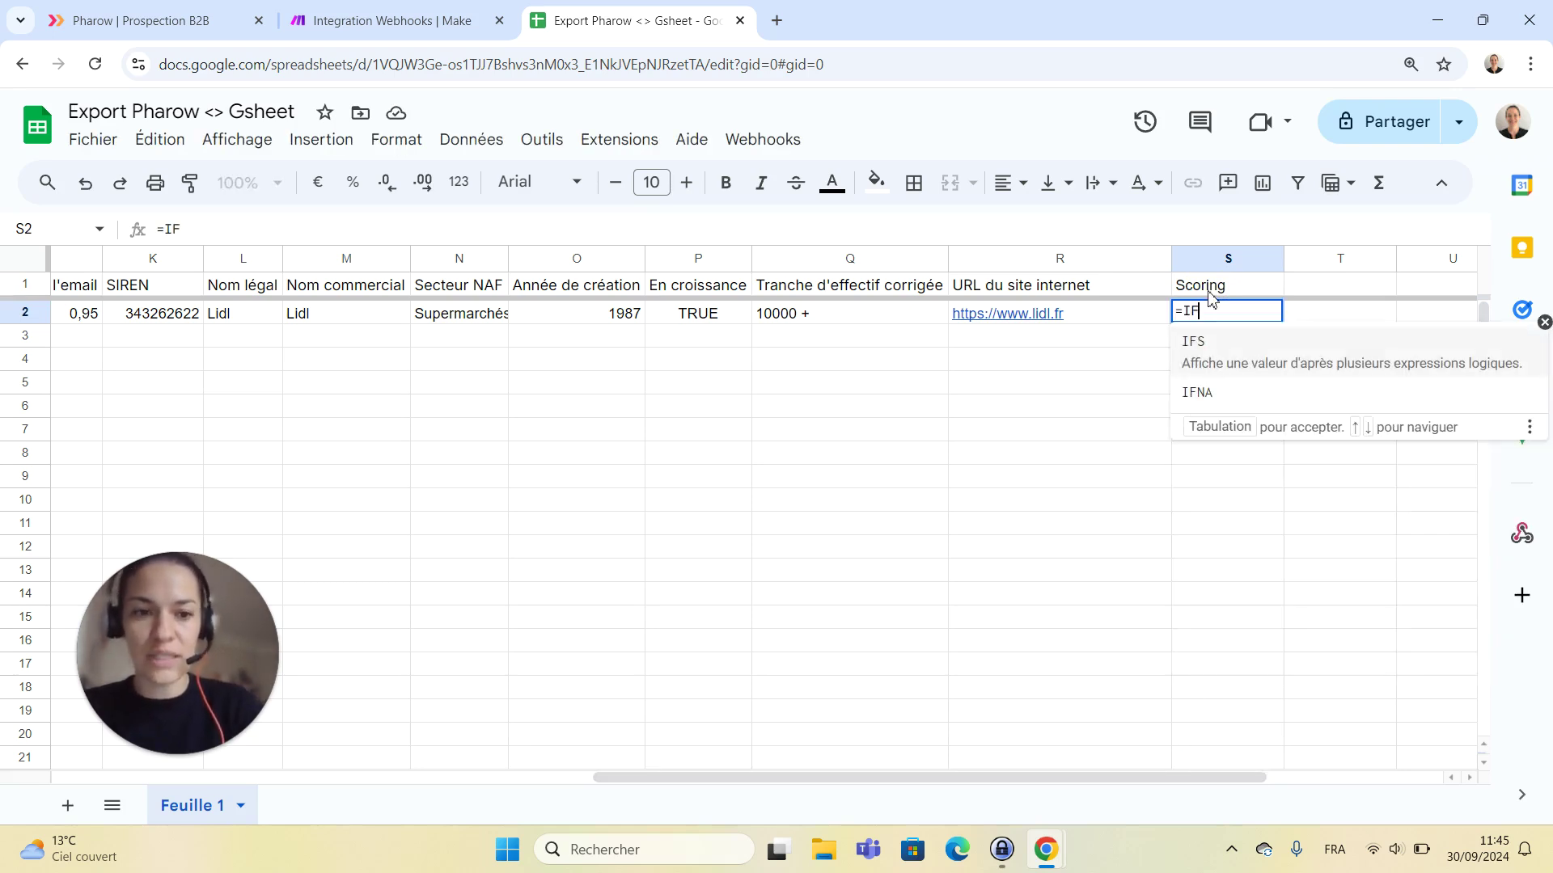
left_click(1224, 357)
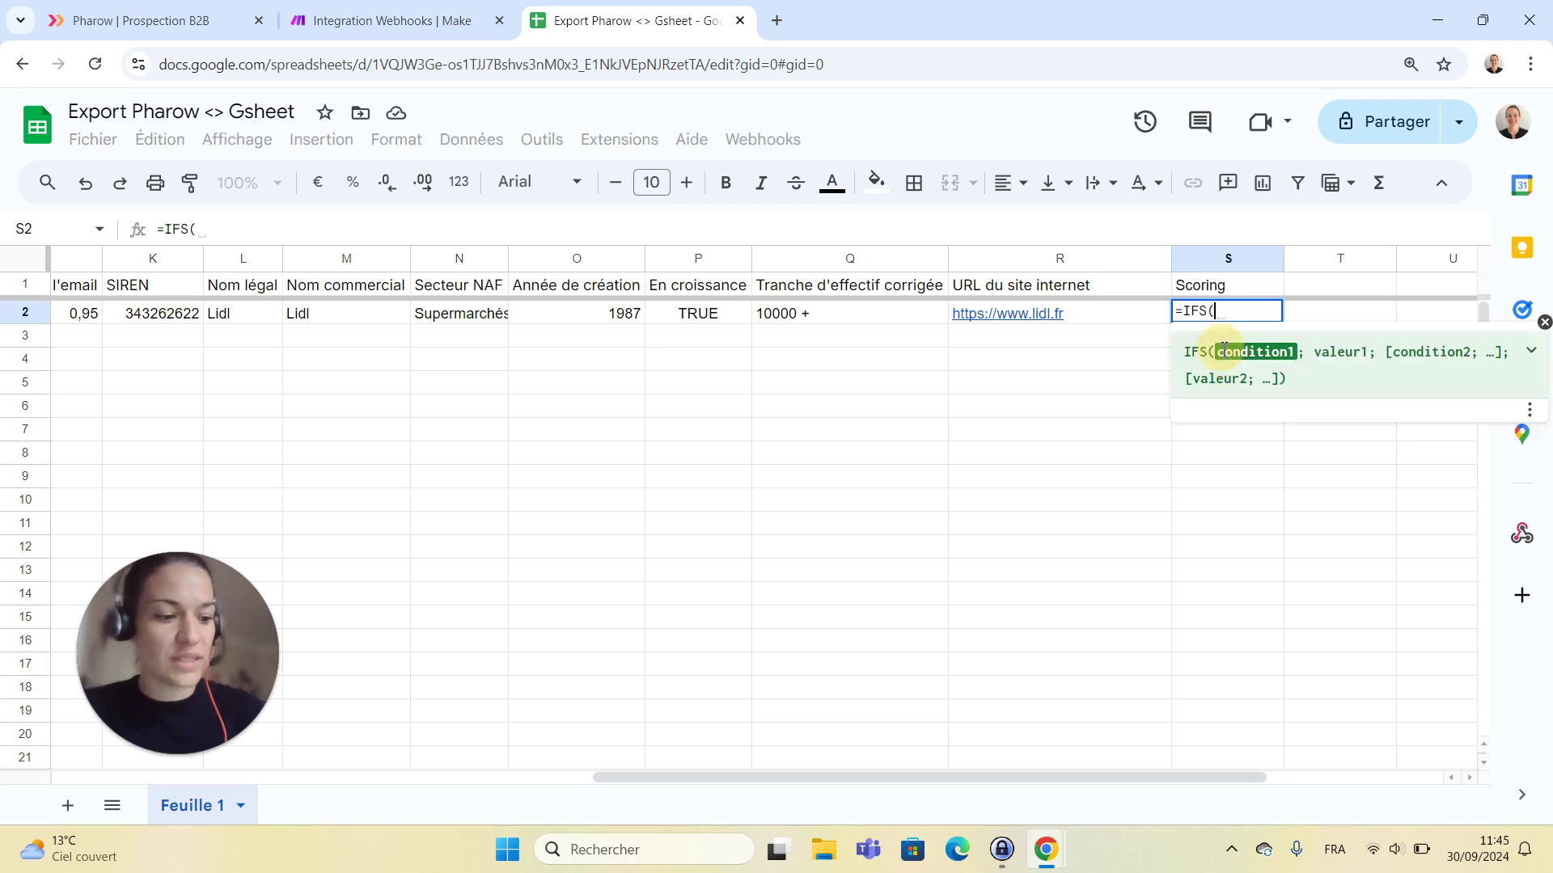
left_click(712, 323)
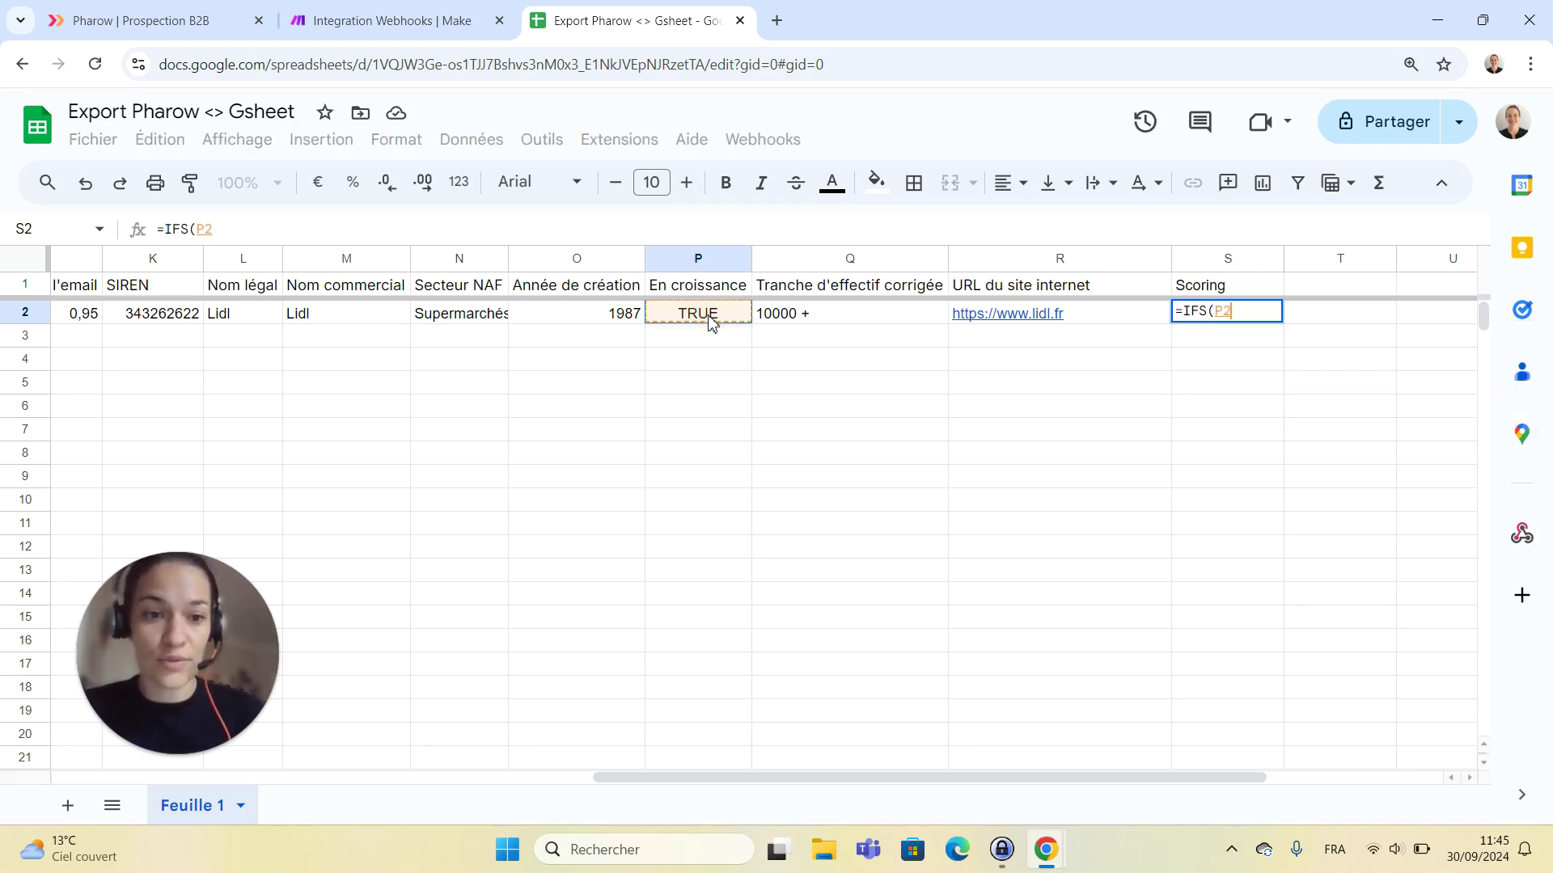
type("=")
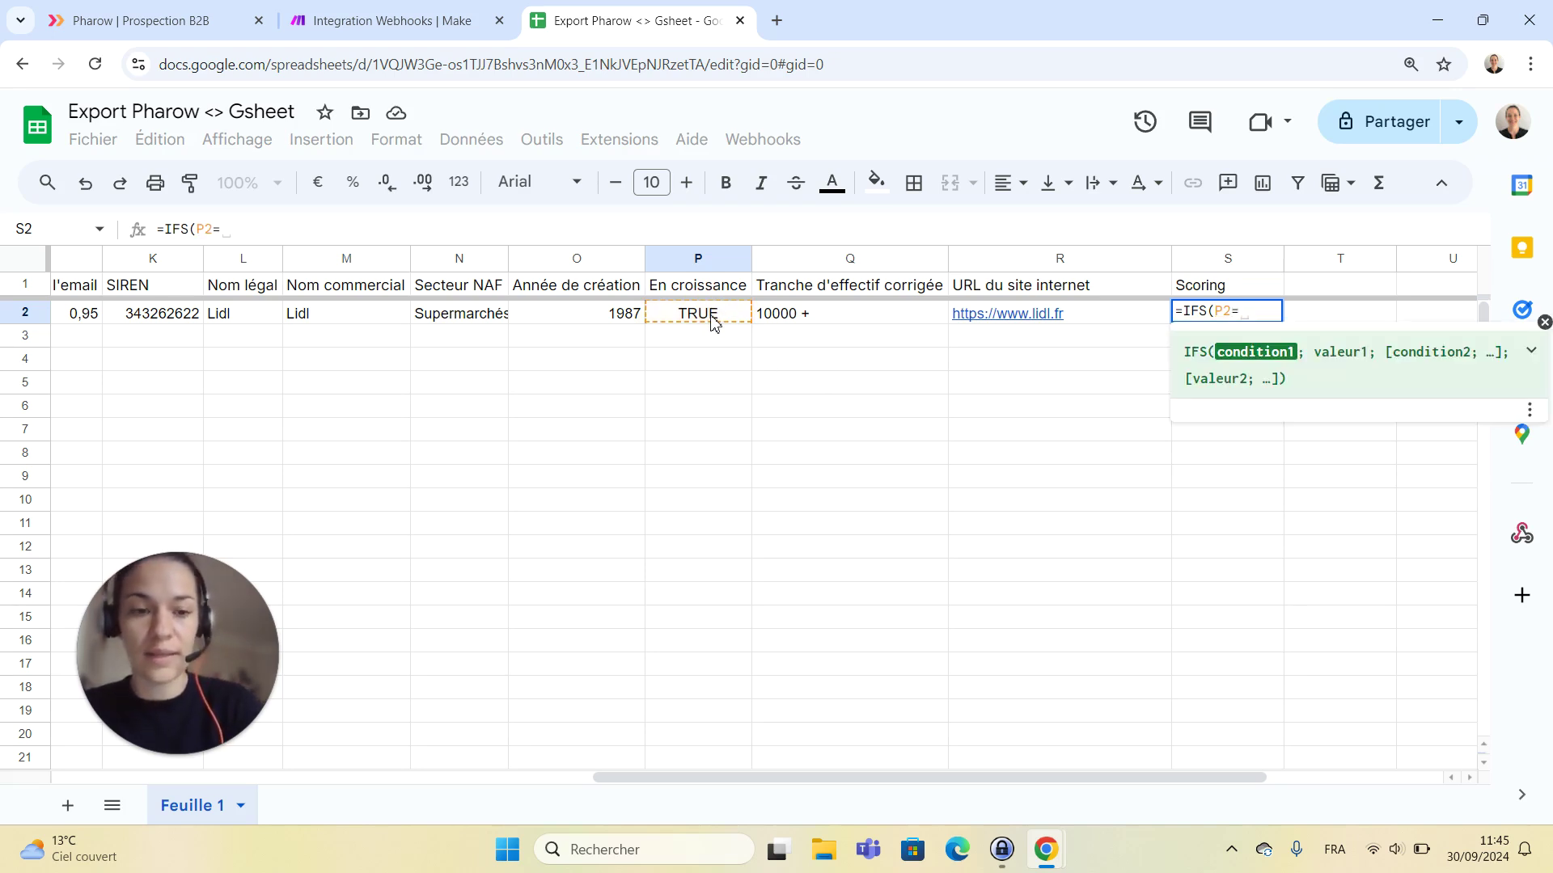
type("TRUE")
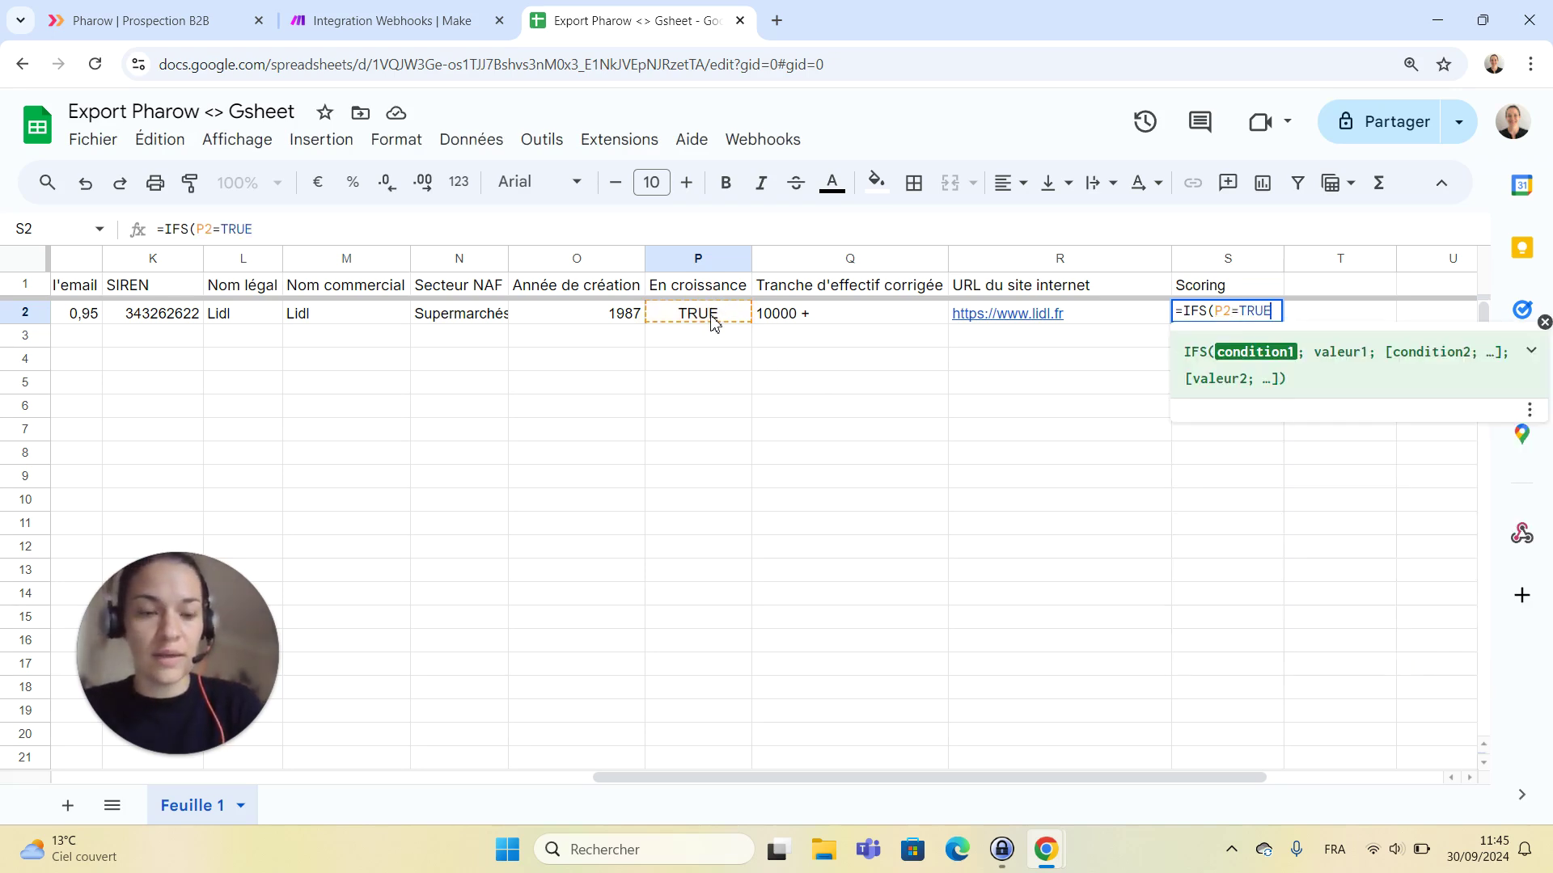
type(";5")
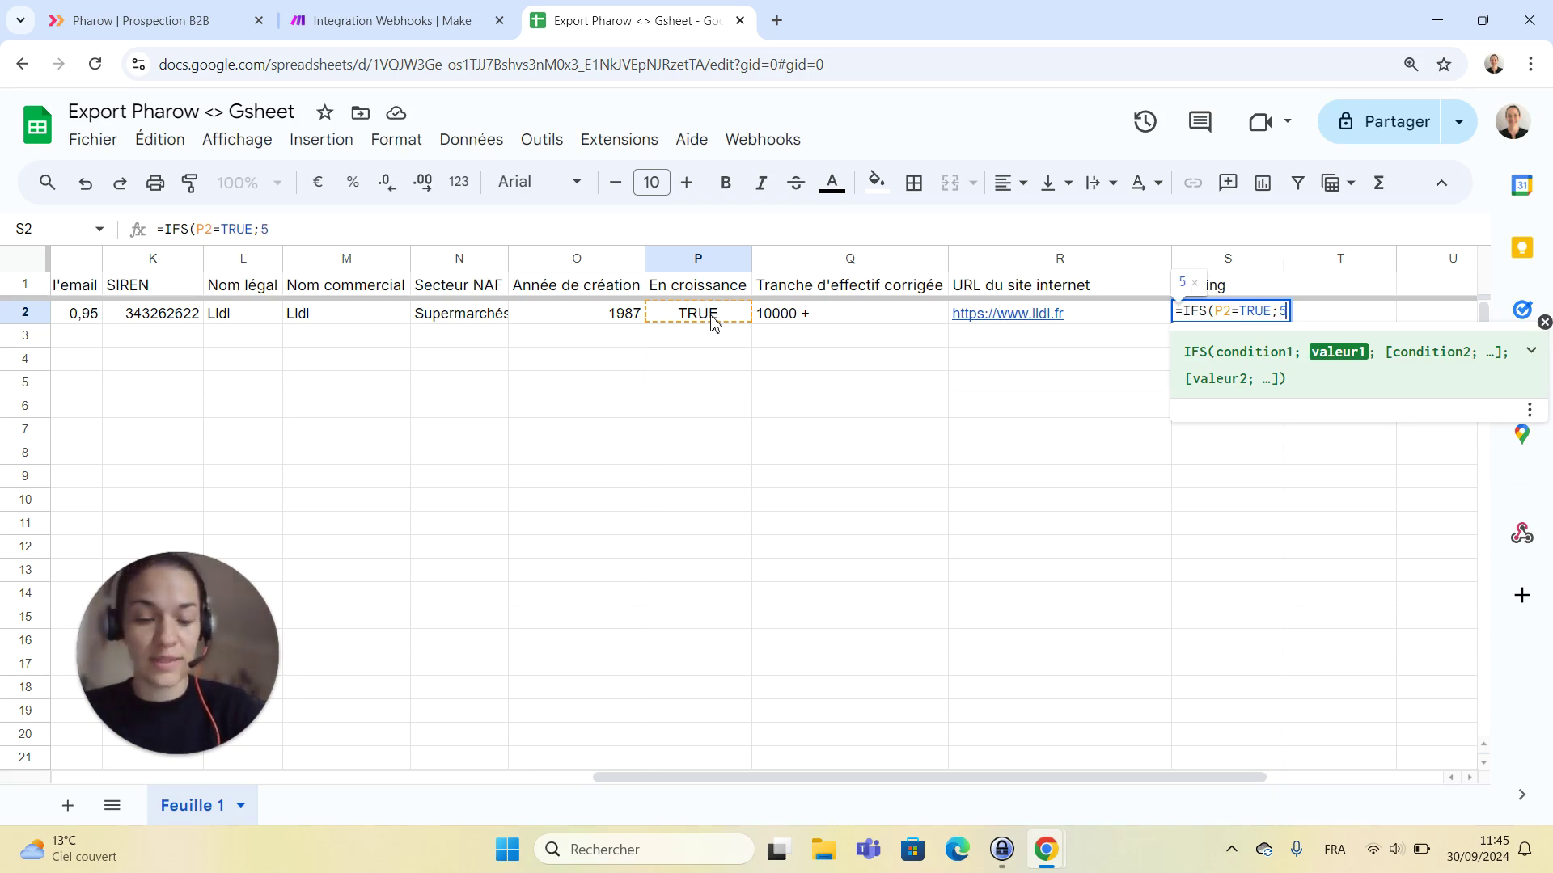
type(")")
key("Return")
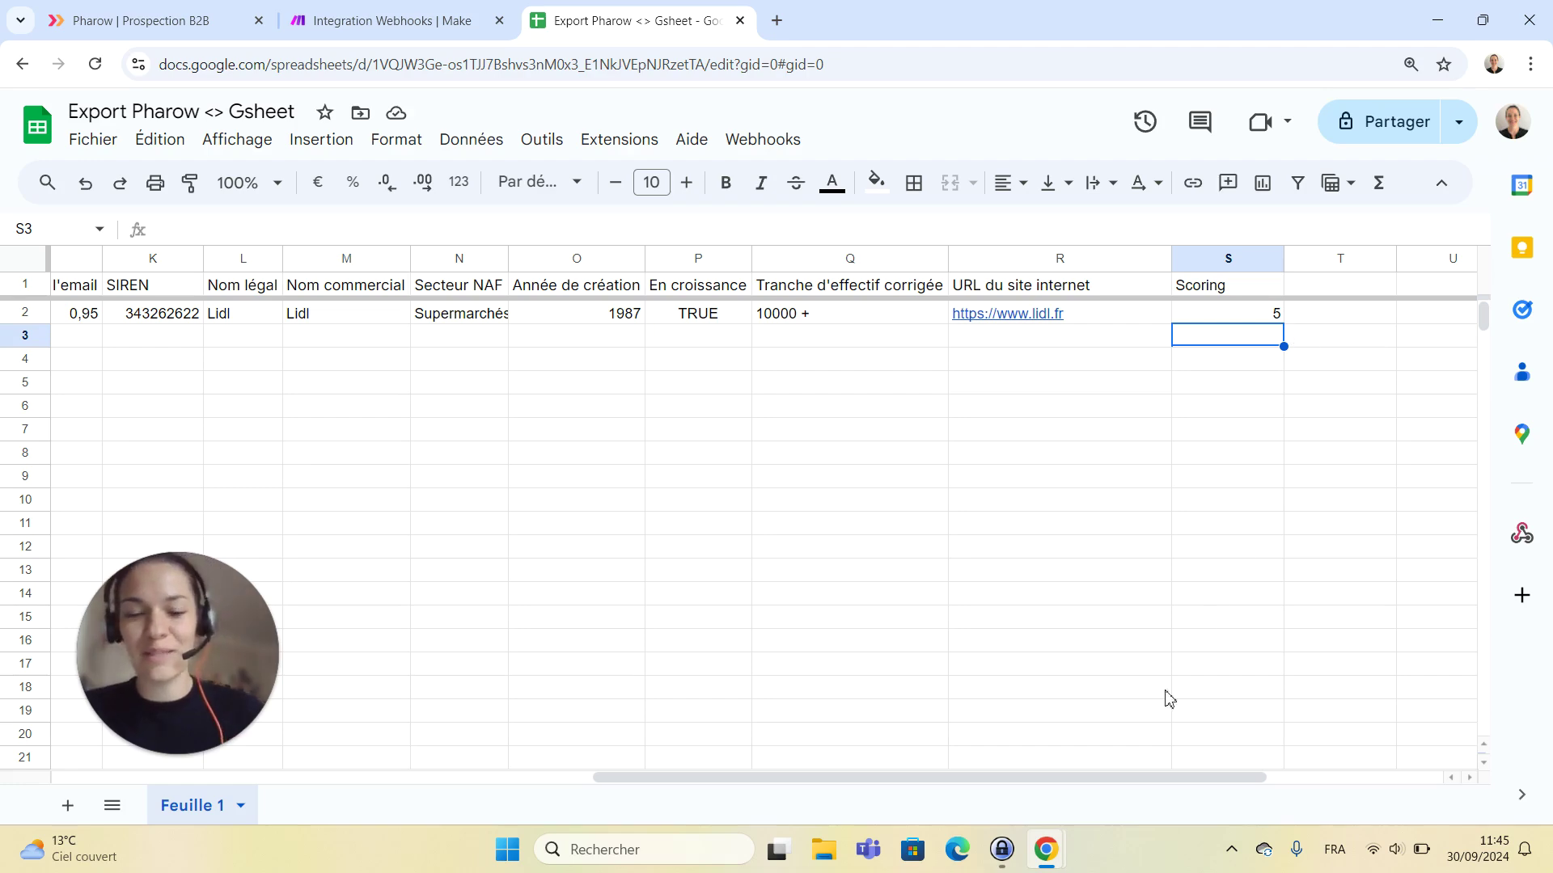
Switch to the Make scenario, save it and turn its scheduling on, running immediately as data arrives
left_click_drag(1078, 789, 433, 818)
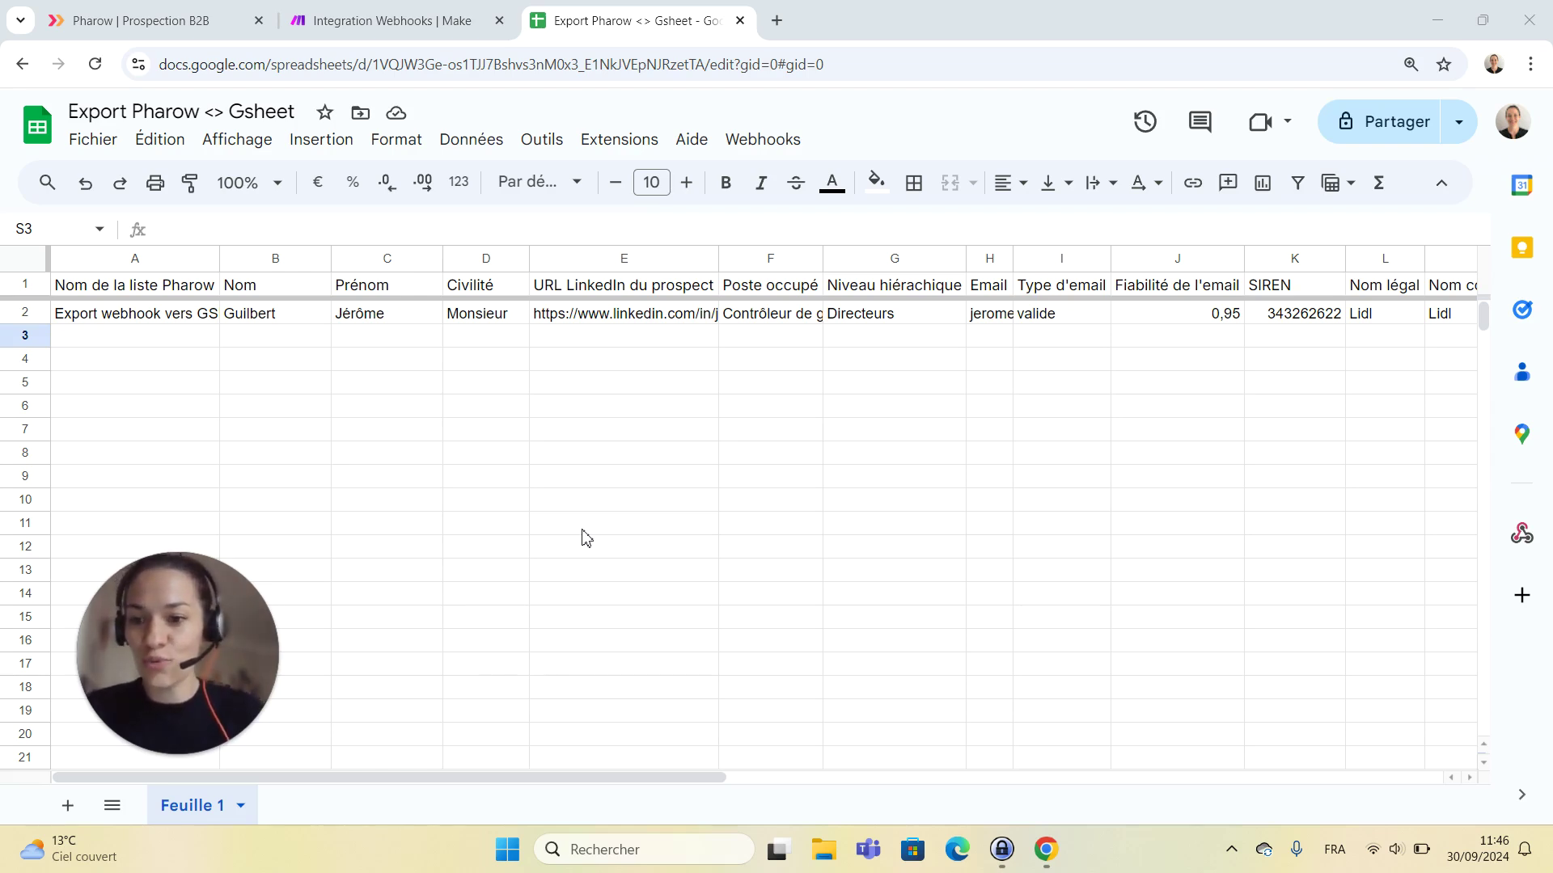
left_click(384, 21)
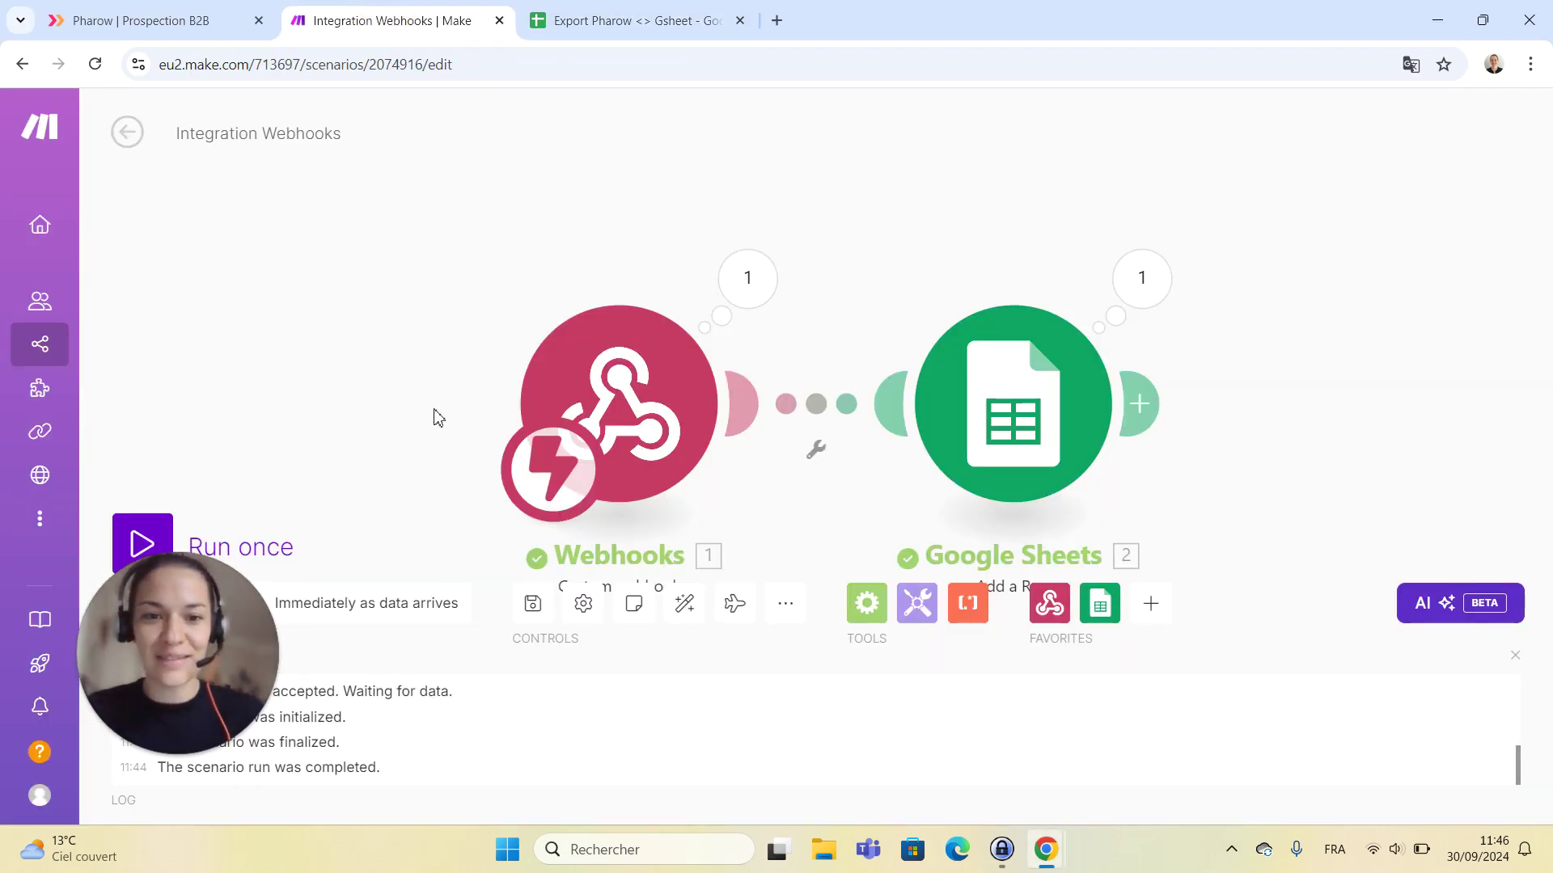
key("ctrl+s")
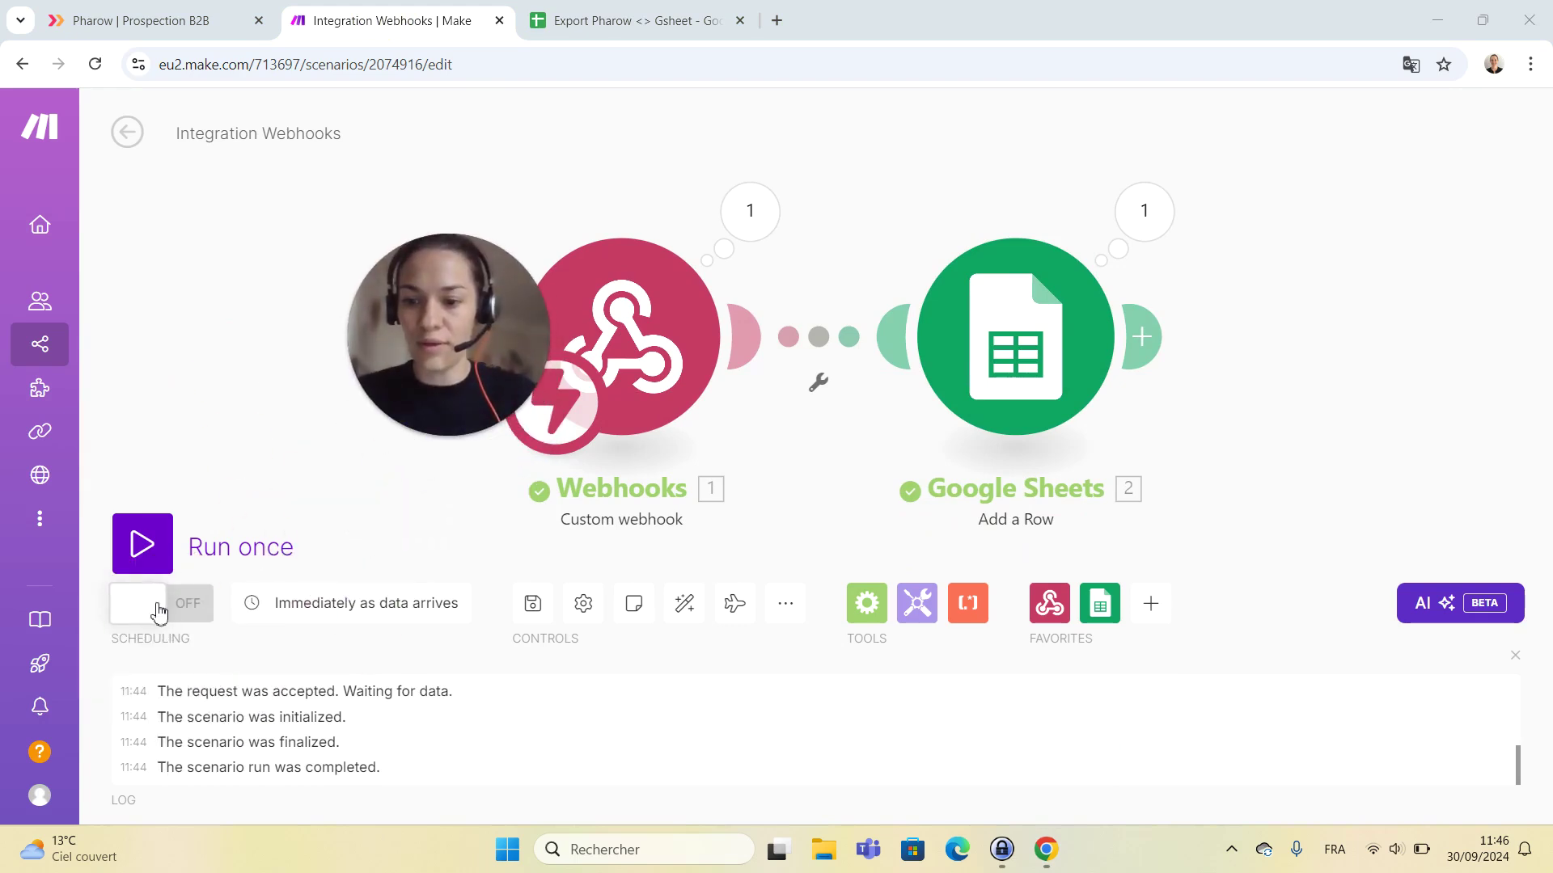
left_click(158, 612)
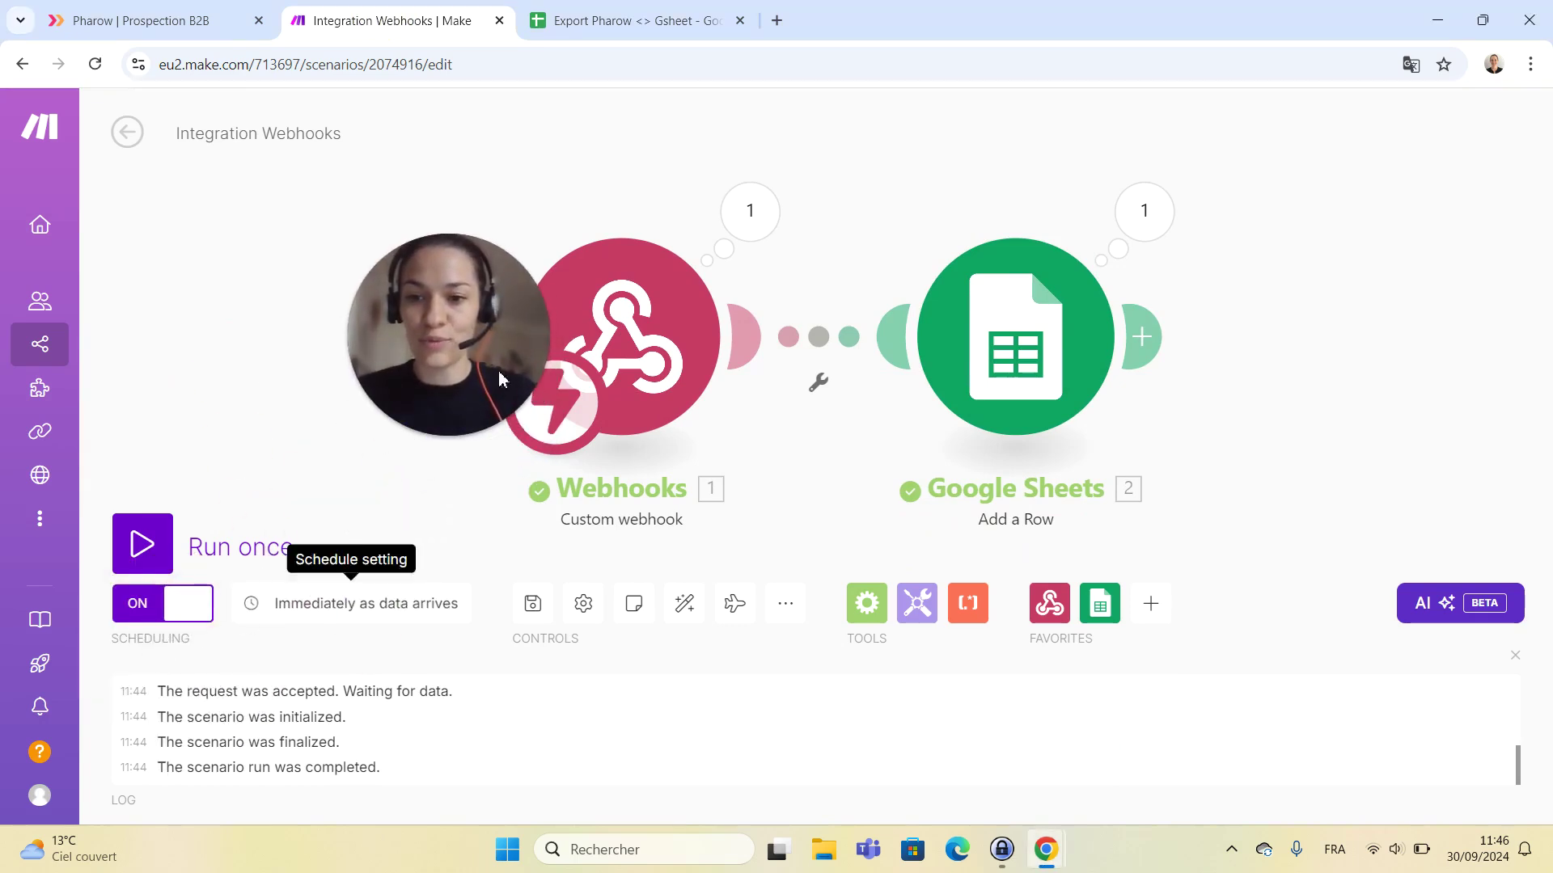
Switch to Pharow and send all prospects of the Export webhook vers GSheet list to the Gsheet via Make webhook
left_click(160, 31)
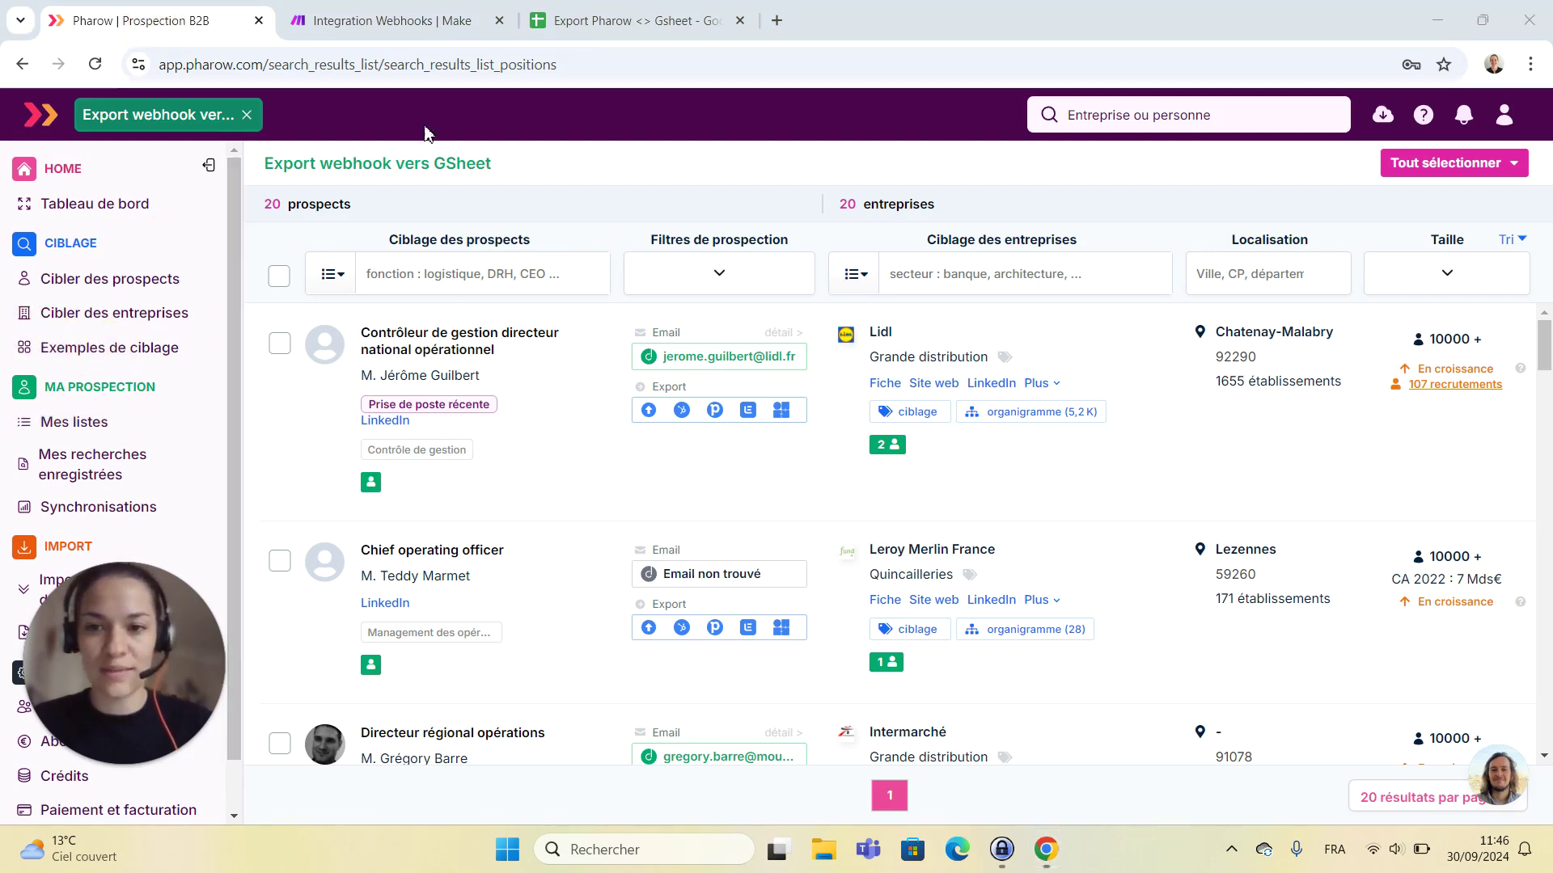
left_click(1449, 177)
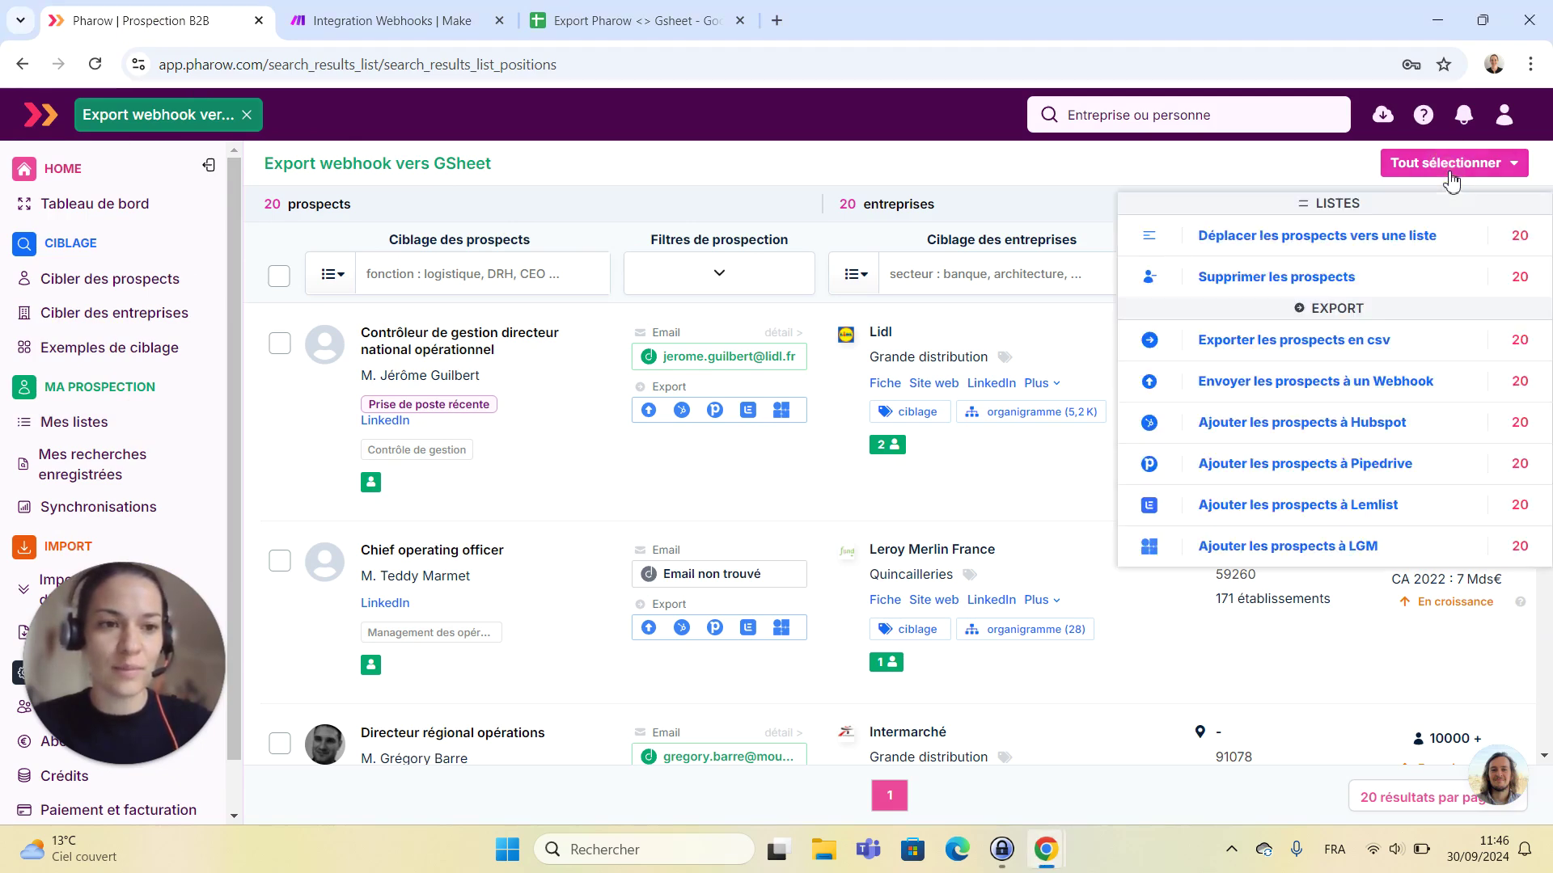
left_click(1316, 388)
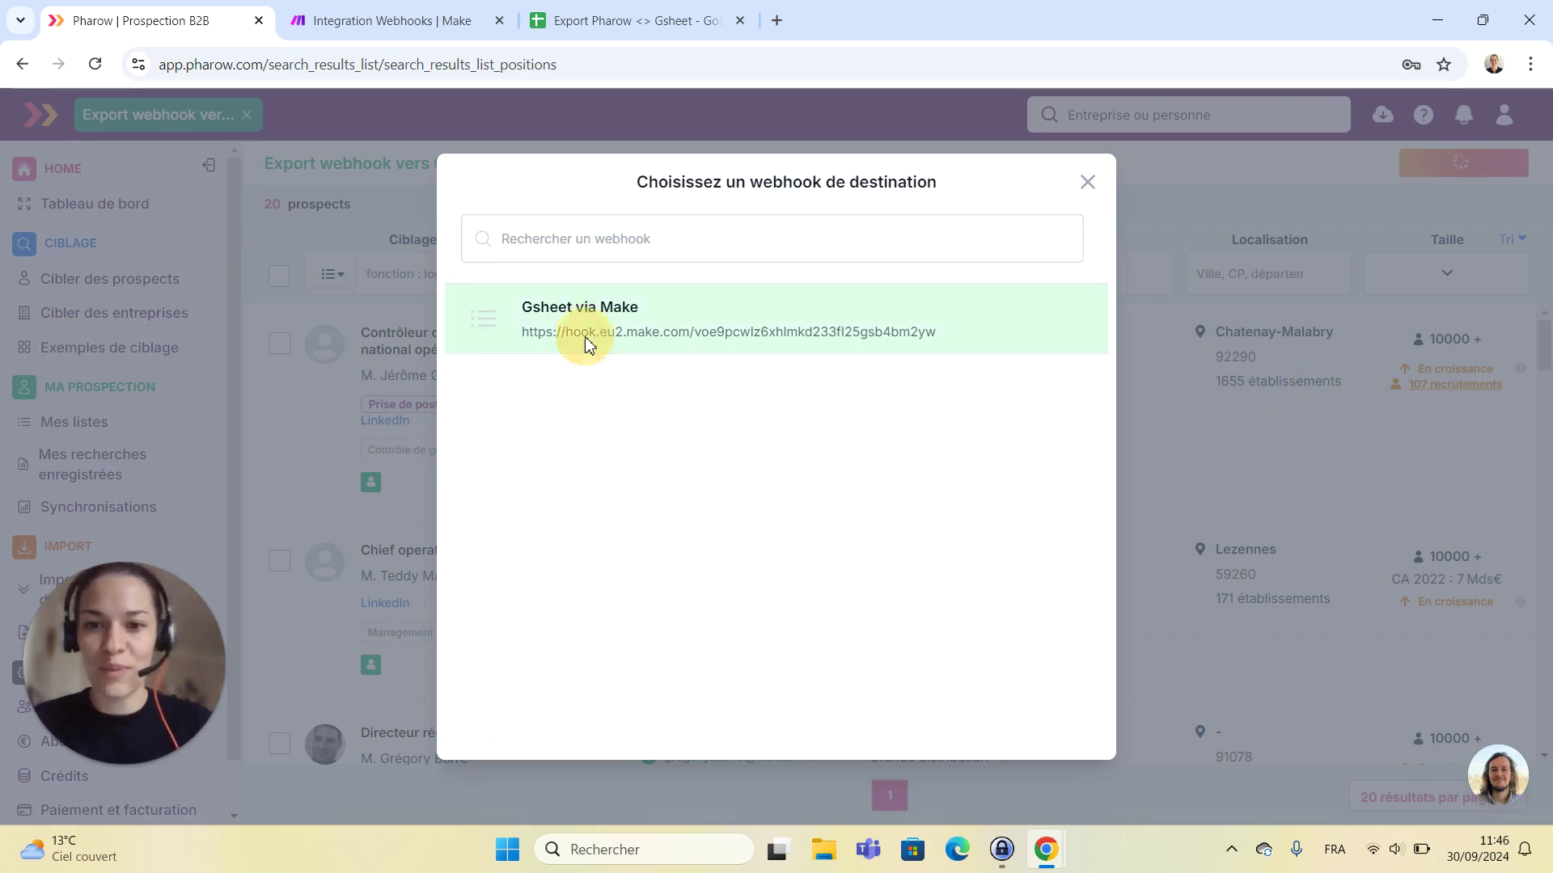
left_click(585, 338)
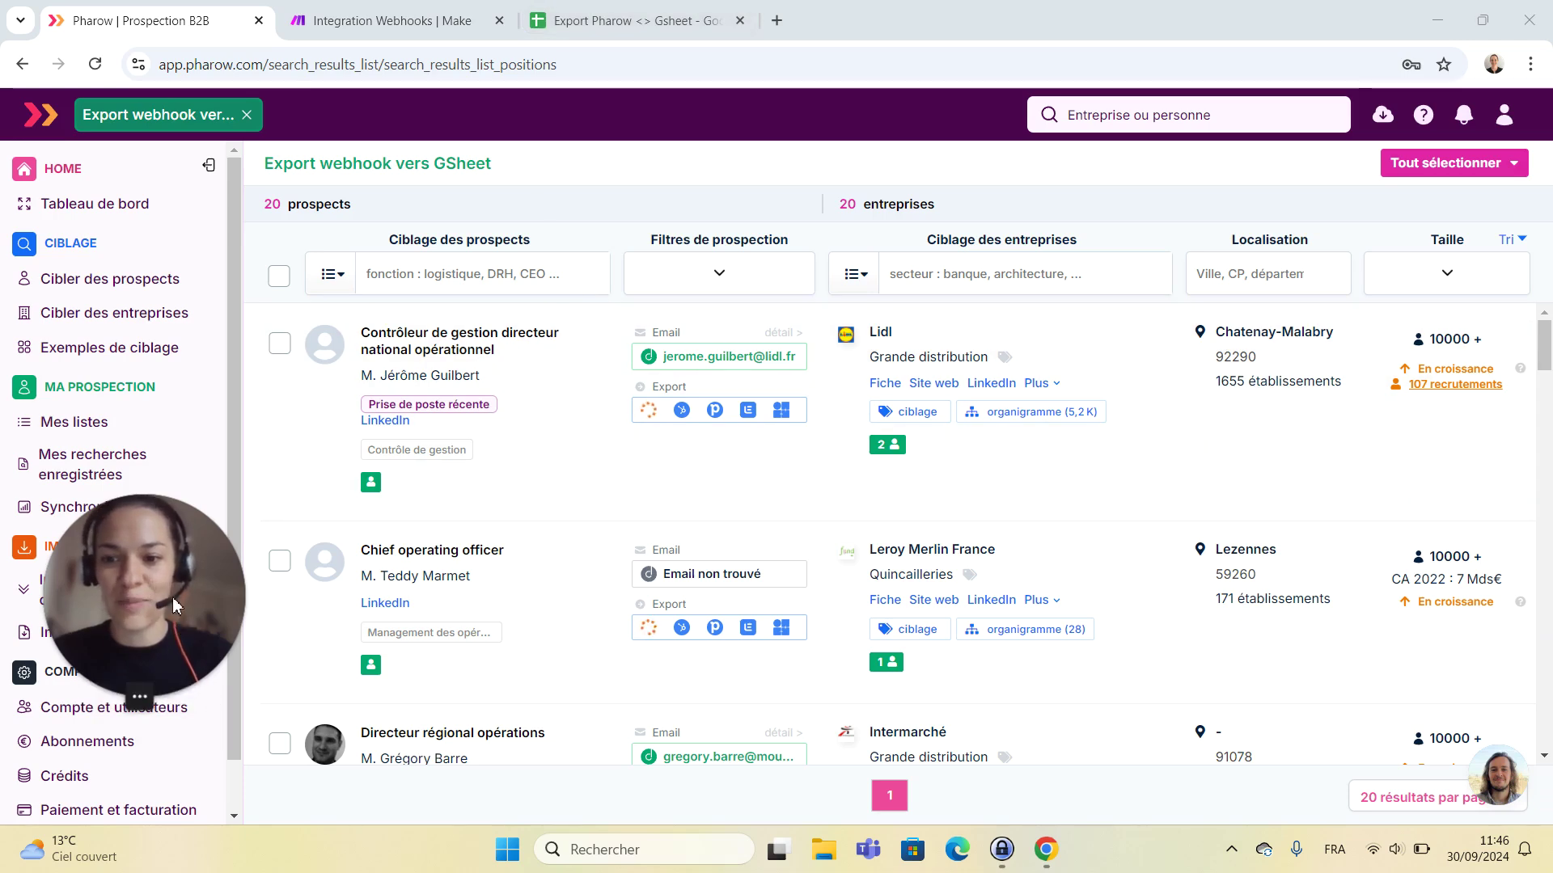
left_click_drag(173, 597, 143, 692)
Switch to the Export Pharow <> Gsheet spreadsheet and review the rows of exported prospects
left_click(647, 20)
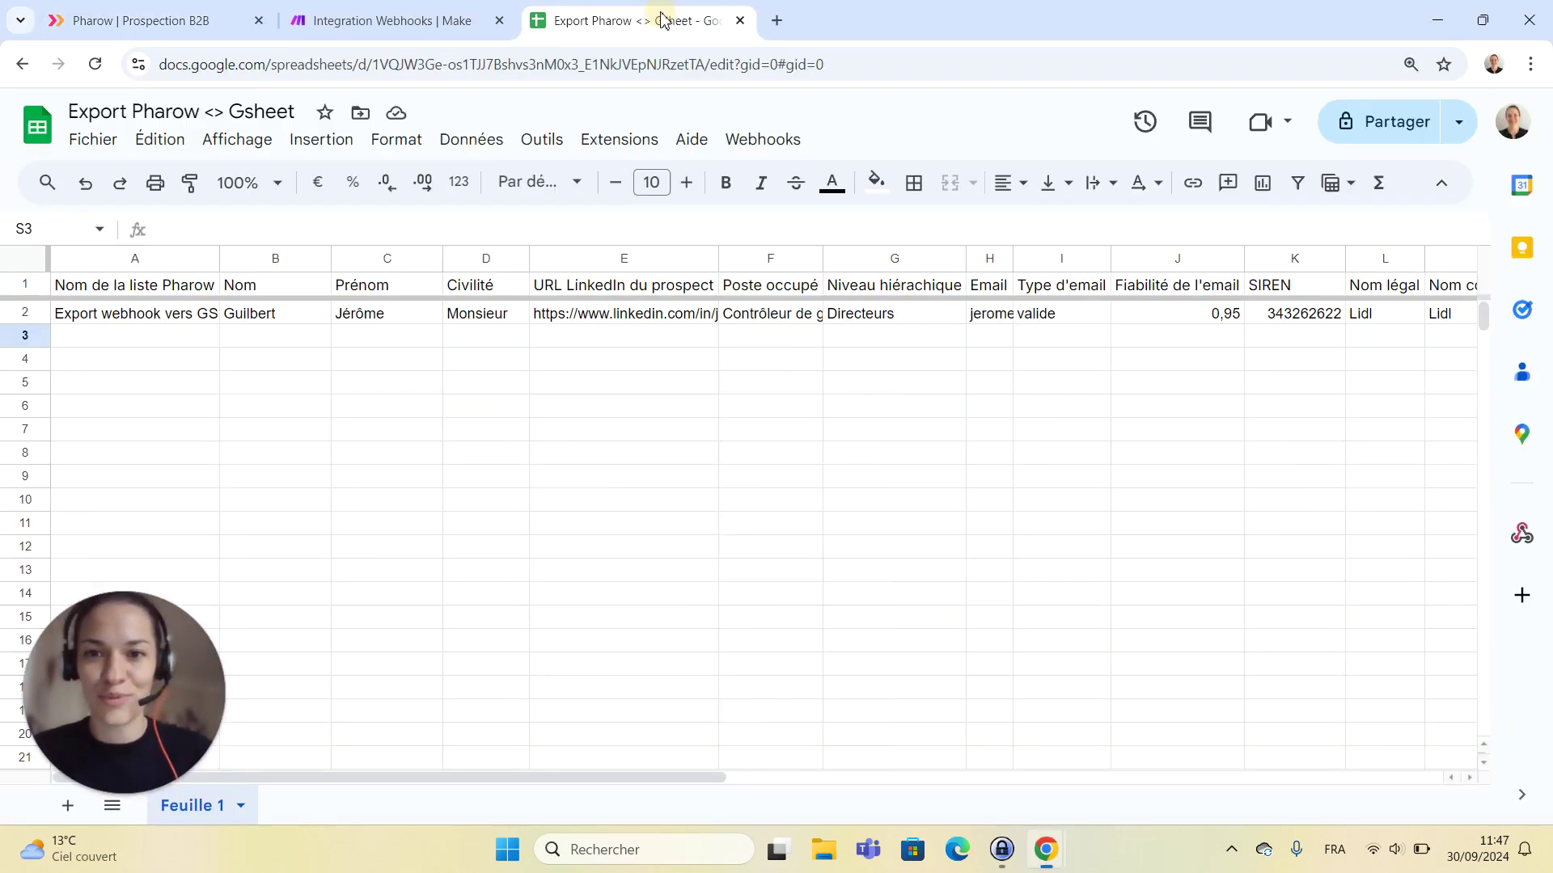
left_click(451, 786)
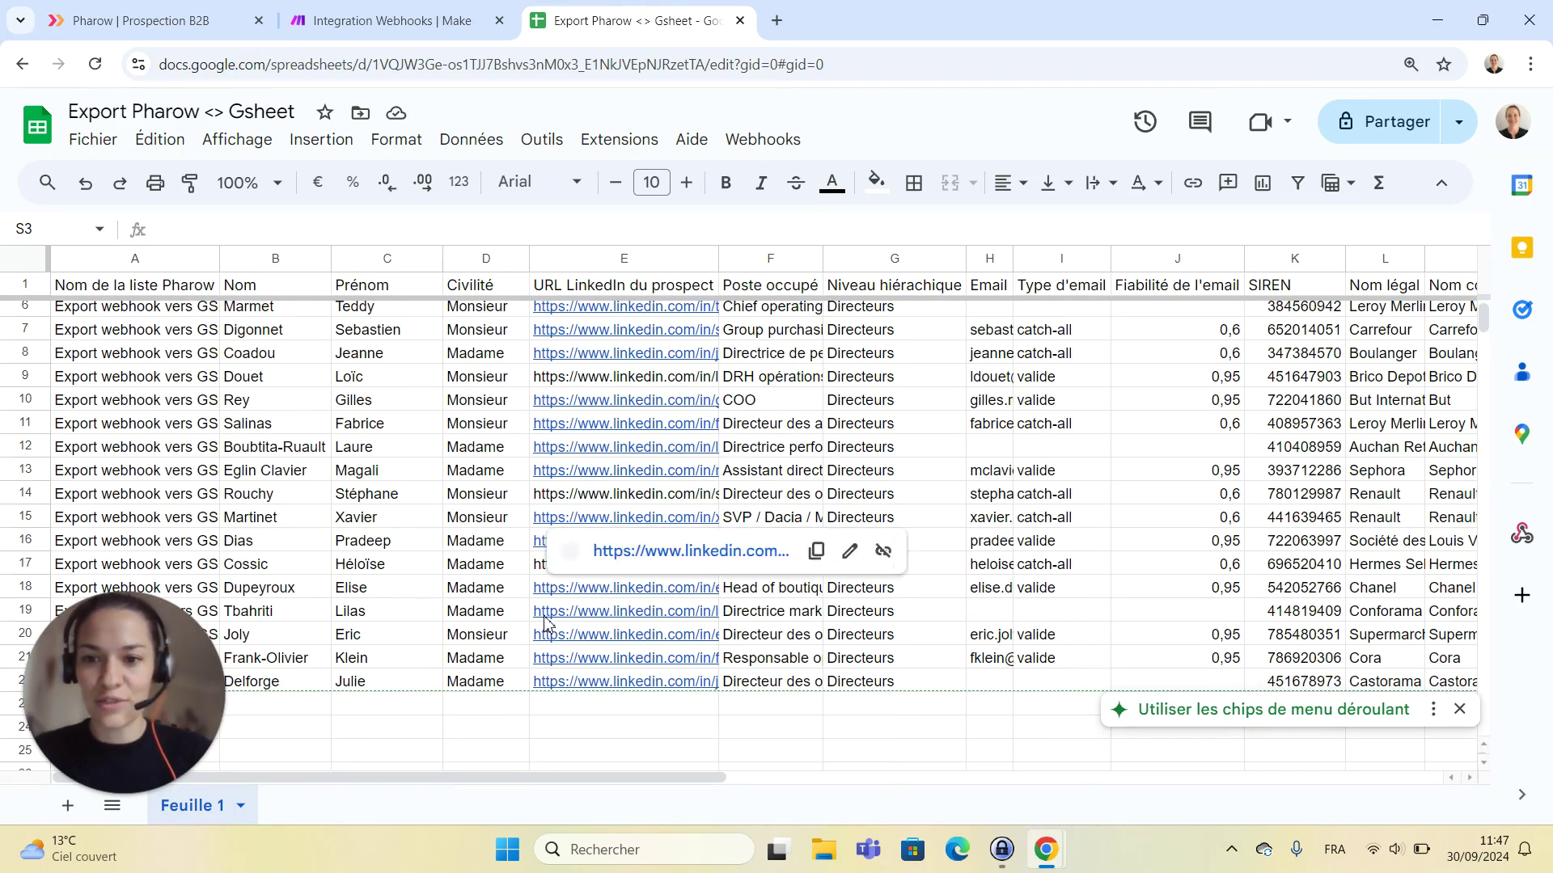
scroll(485, 760, "down", 2)
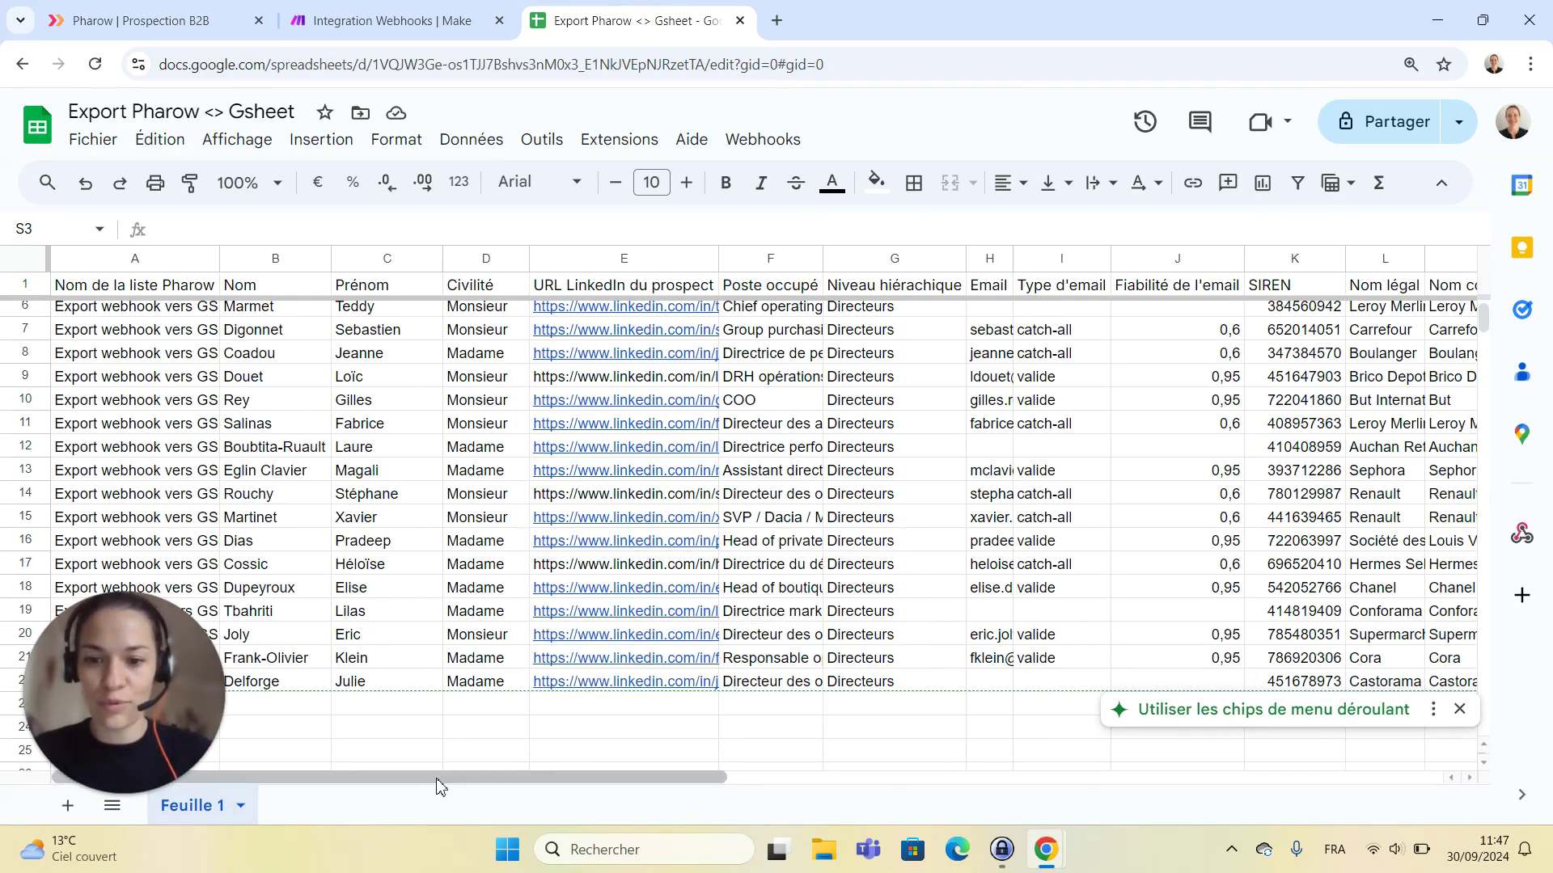
Copy the Scoring formula from S2 down through S7 for the newly exported prospects
left_click_drag(436, 778, 1051, 778)
scroll(1155, 481, "up", 2)
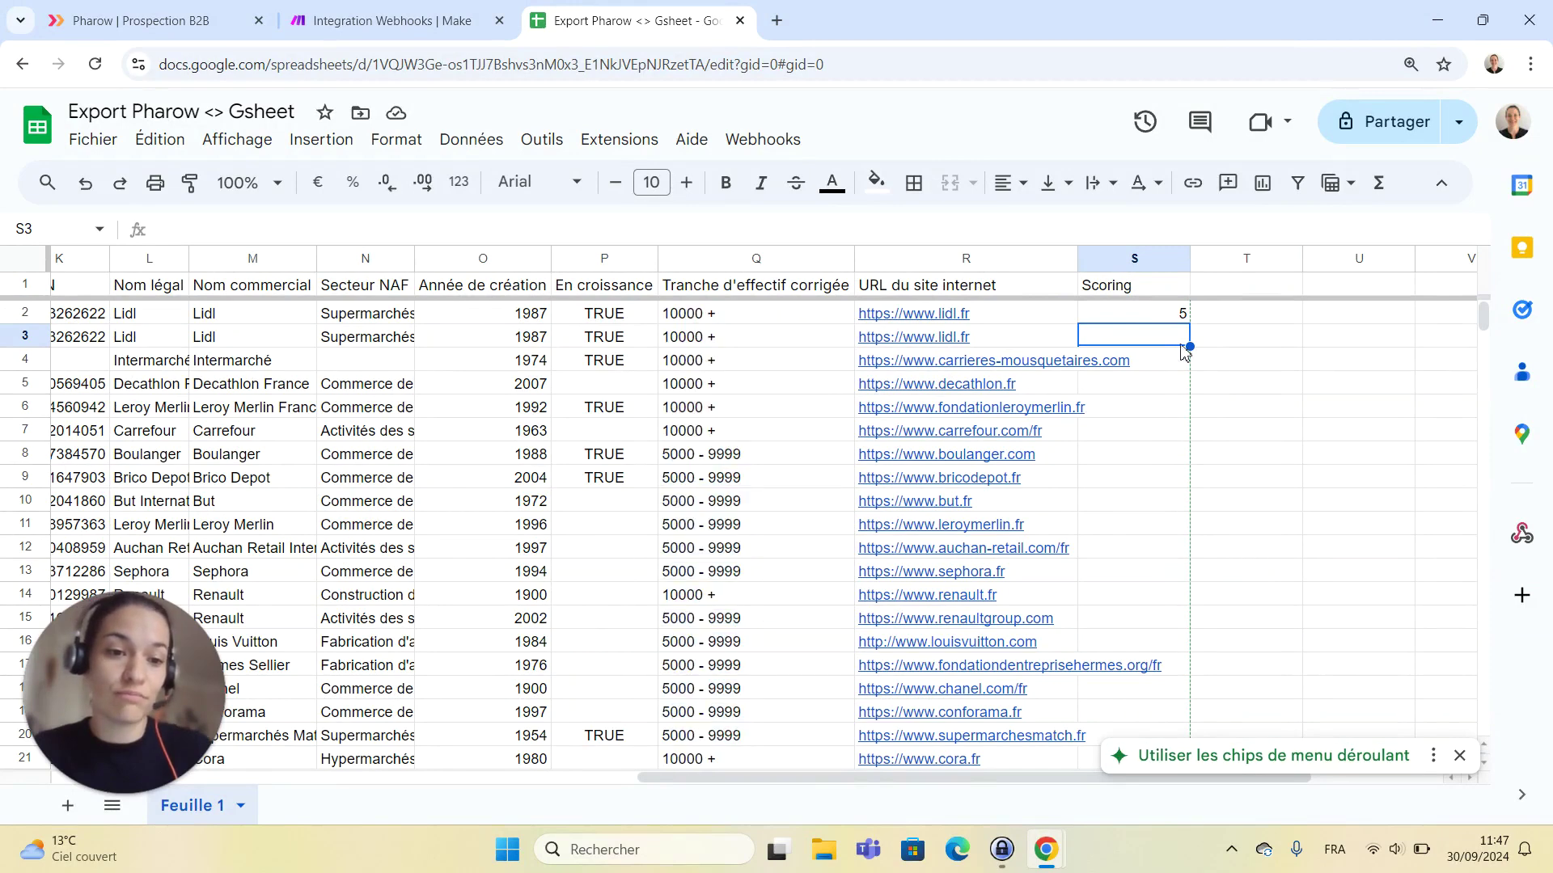
left_click(1179, 315)
left_click_drag(1193, 324, 1192, 430)
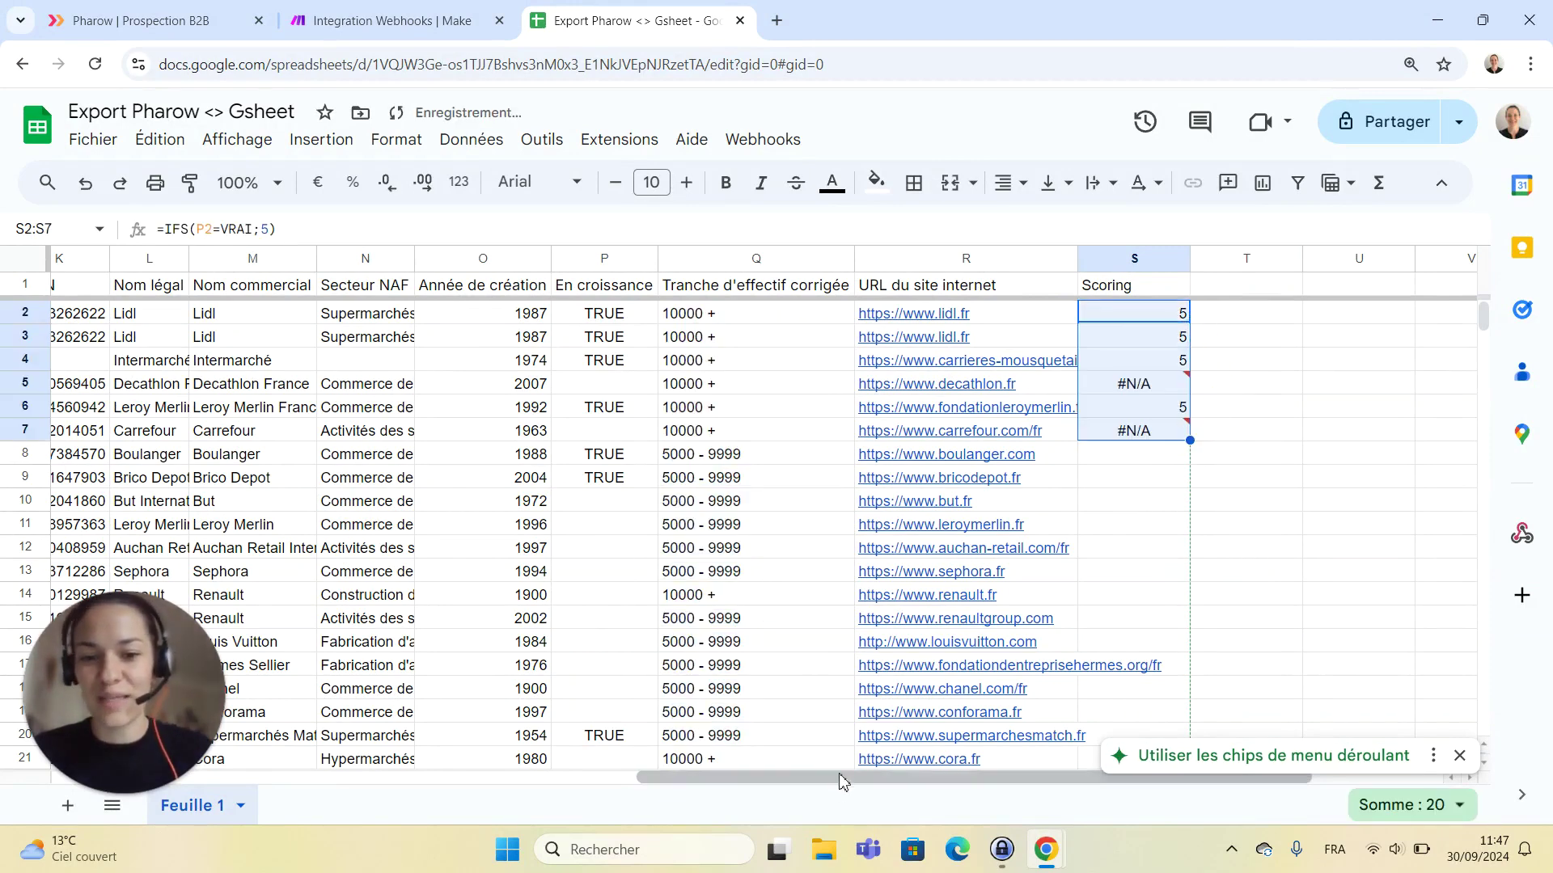
left_click_drag(841, 778, 210, 794)
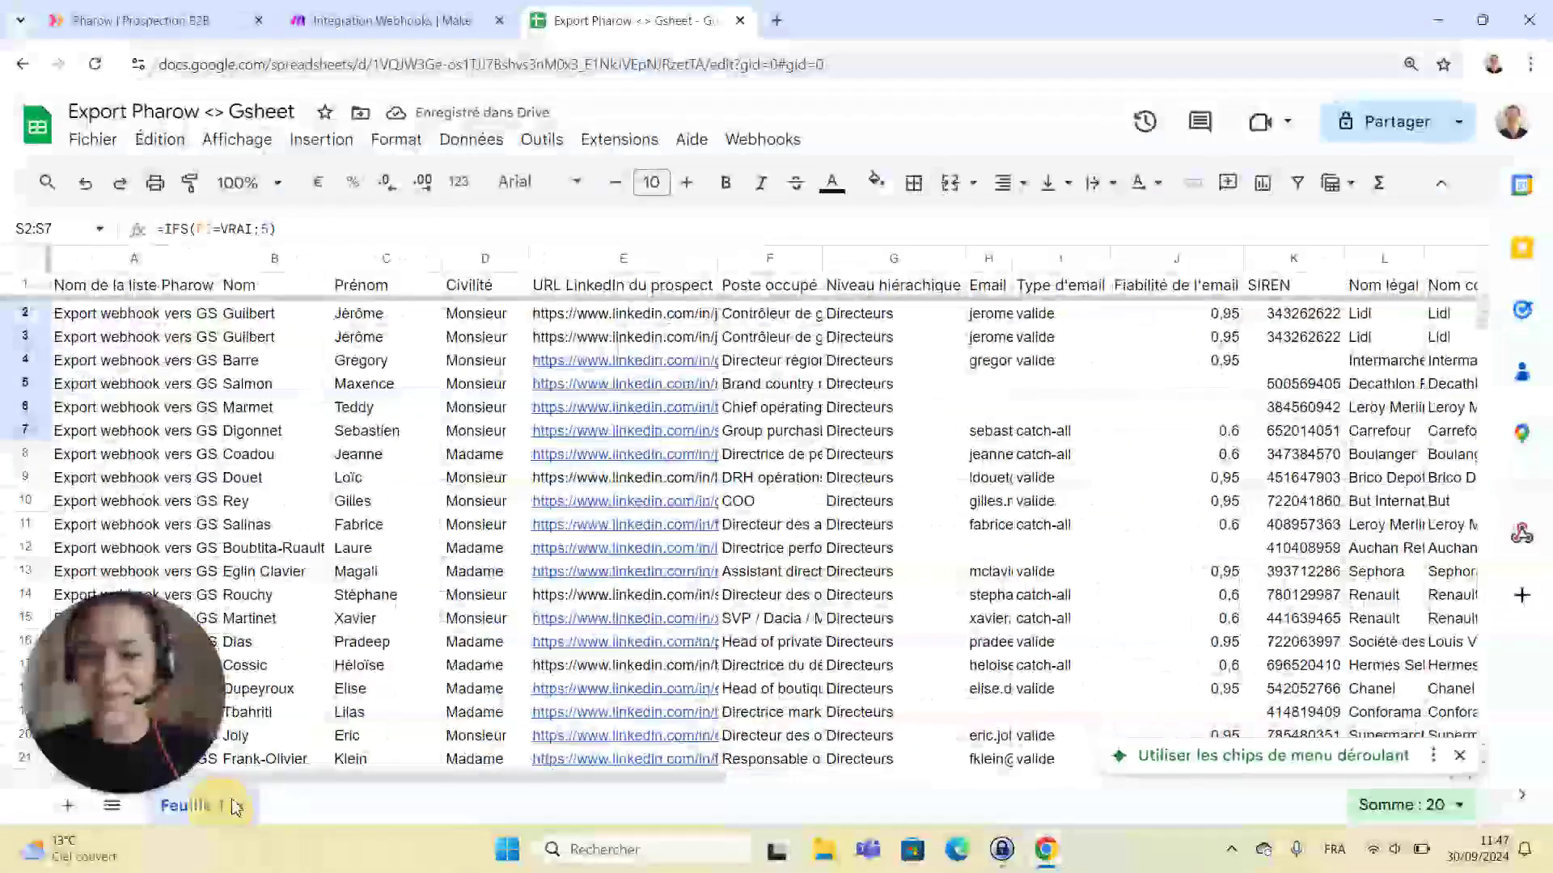